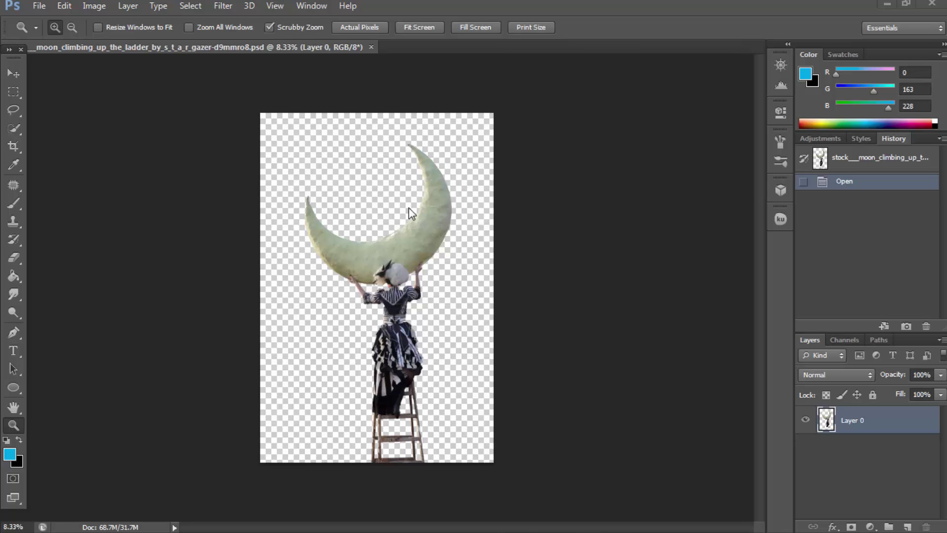
Widen the canvas to 20 inches in Canvas Size, keeping the height unchanged.
{"action": "left_click", "coordinate": [94, 5]}
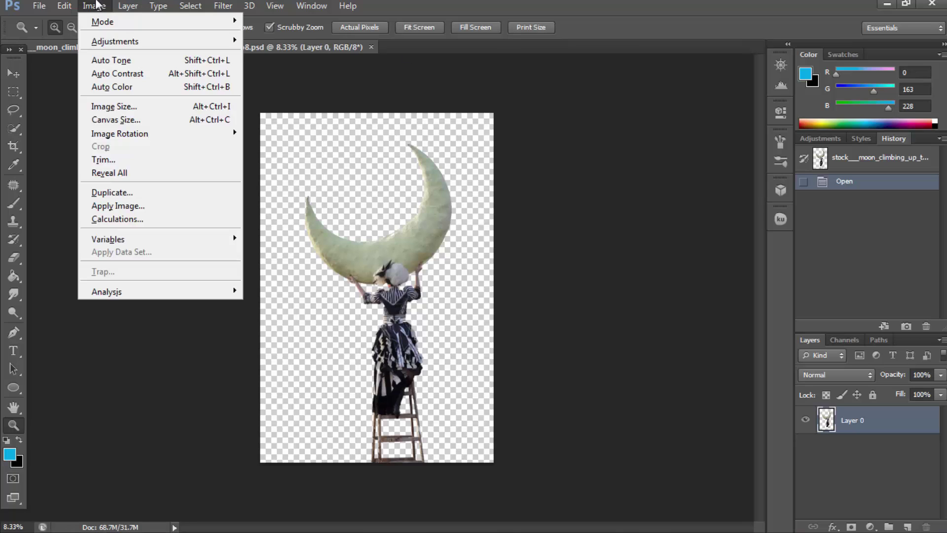
{"action": "left_click", "coordinate": [121, 121]}
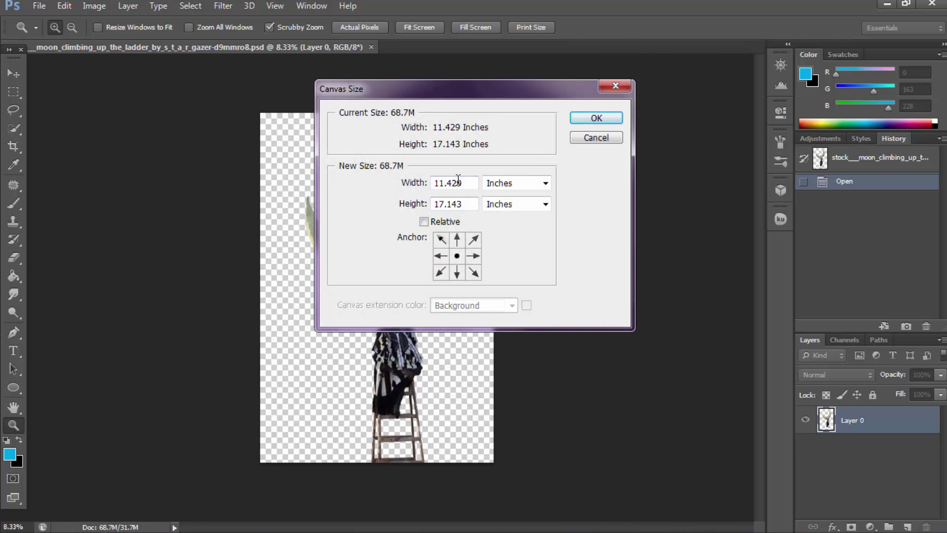
{"action": "double_click", "coordinate": [459, 183]}
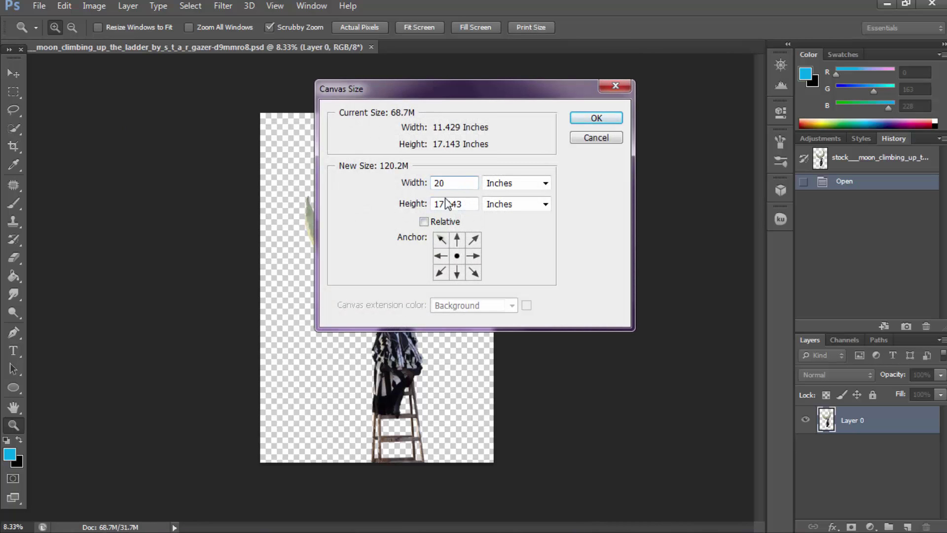
{"action": "type", "text": "20"}
{"action": "key", "text": "Return"}
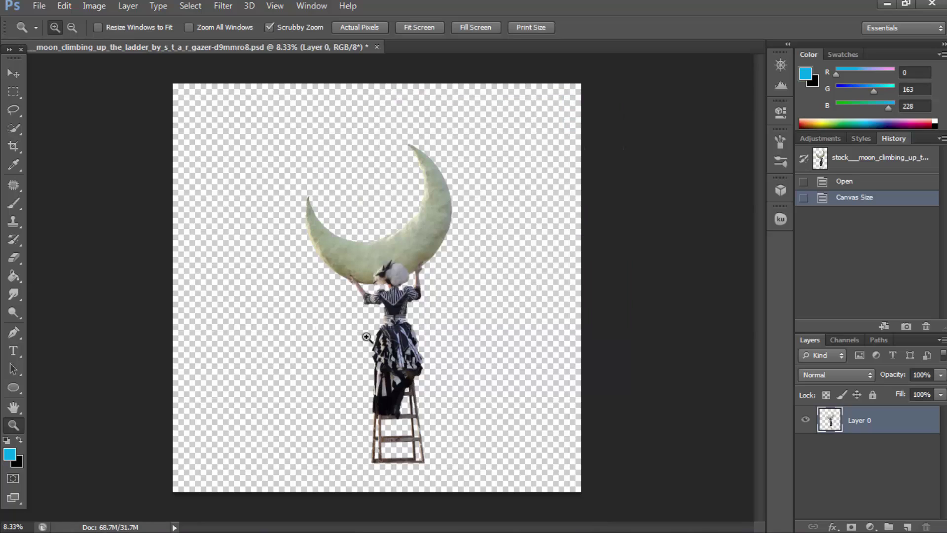
{"action": "left_click", "coordinate": [12, 77]}
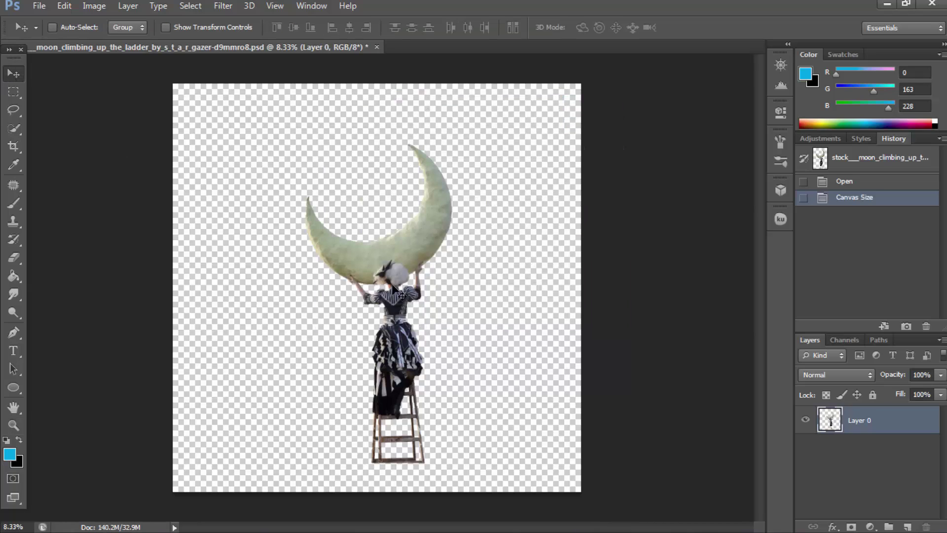
Raise the moon and girl higher on the canvas and zoom in on the ladder.
{"action": "left_click_drag", "start_coordinate": [402, 295], "coordinate": [395, 267]}
{"action": "left_click", "coordinate": [13, 425]}
{"action": "left_click_drag", "start_coordinate": [425, 482], "coordinate": [415, 453]}
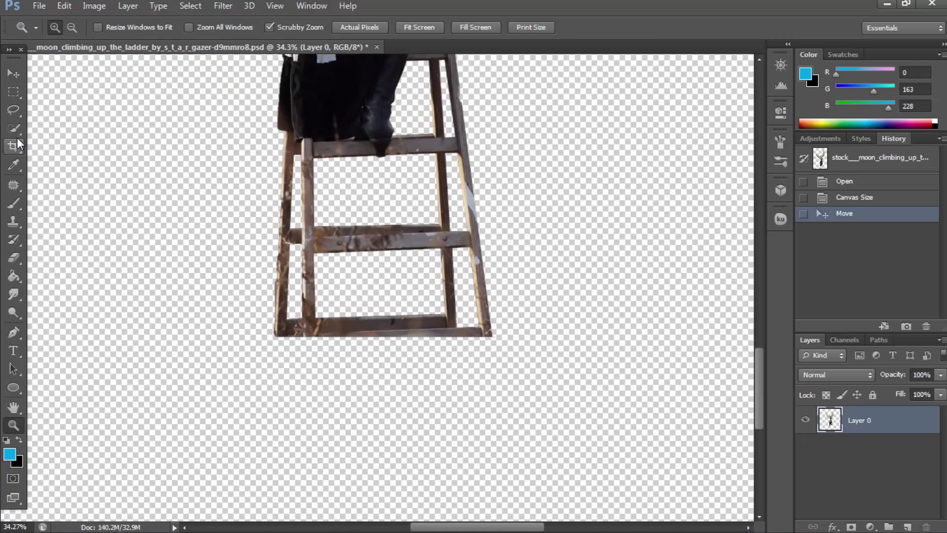
Copy the ladder's lower rungs to a new Layer 1 and shift it down below the ladder.
{"action": "left_click", "coordinate": [13, 92]}
{"action": "left_click_drag", "start_coordinate": [266, 201], "coordinate": [506, 366]}
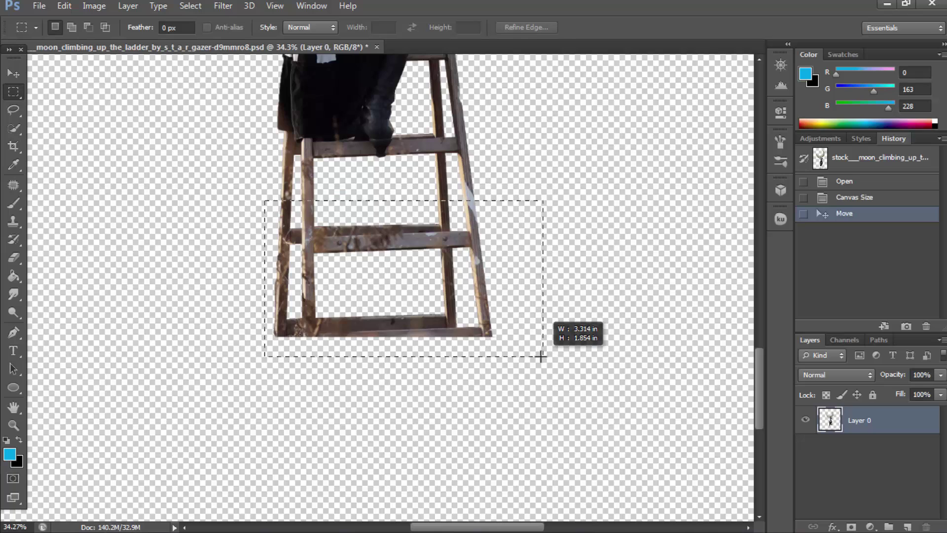
{"action": "right_click", "coordinate": [506, 366]}
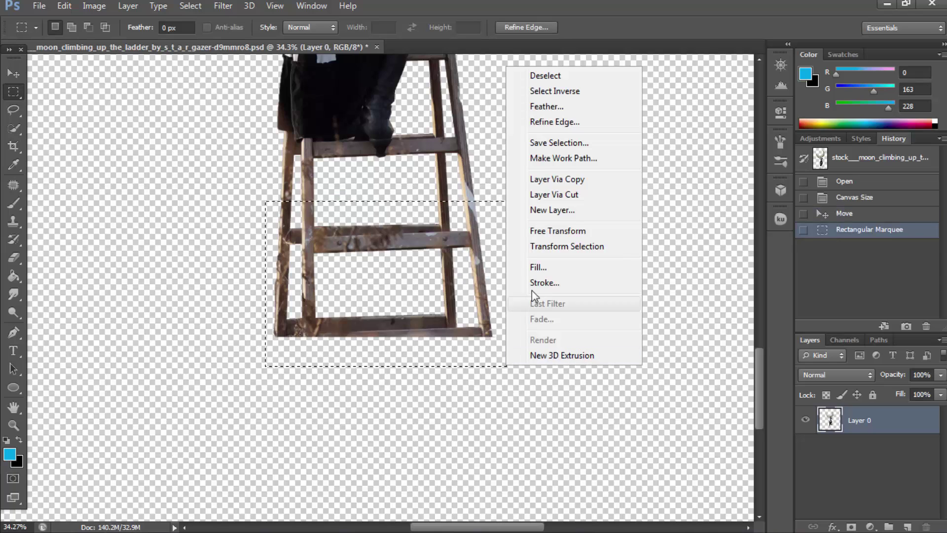
{"action": "left_click", "coordinate": [552, 179]}
{"action": "left_click", "coordinate": [13, 73]}
{"action": "mouse_move", "coordinate": [395, 263]}
{"action": "left_mouse_down"}
{"action": "mouse_move", "coordinate": [400, 345]}
{"action": "mouse_move", "coordinate": [407, 341]}
{"action": "left_mouse_up"}
{"action": "left_click", "coordinate": [13, 110]}
Widen the copied ladder section on both sides with Free Transform.
{"action": "right_click", "coordinate": [389, 94]}
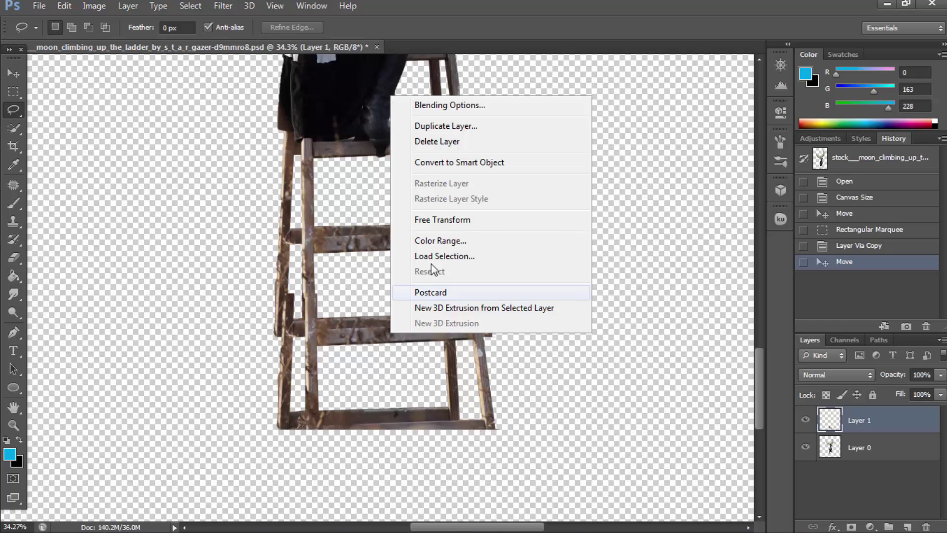
{"action": "left_click", "coordinate": [419, 220]}
{"action": "left_click_drag", "start_coordinate": [277, 351], "coordinate": [266, 349]}
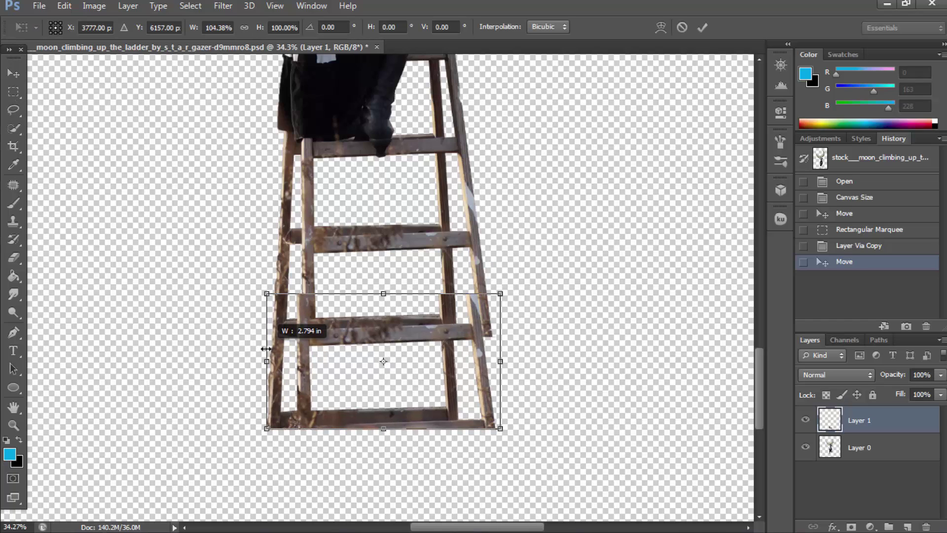
{"action": "left_click_drag", "start_coordinate": [503, 327], "coordinate": [516, 327]}
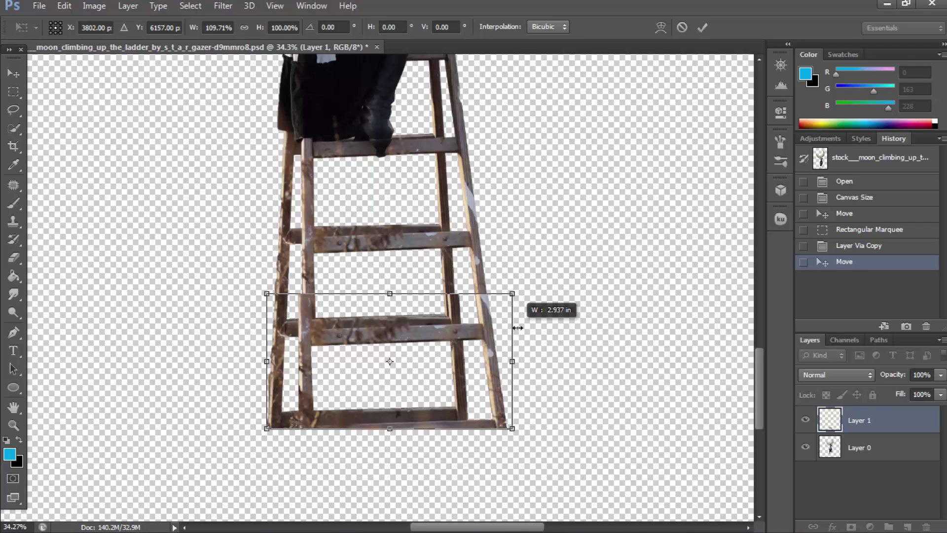
{"action": "left_click_drag", "start_coordinate": [518, 327], "coordinate": [514, 328]}
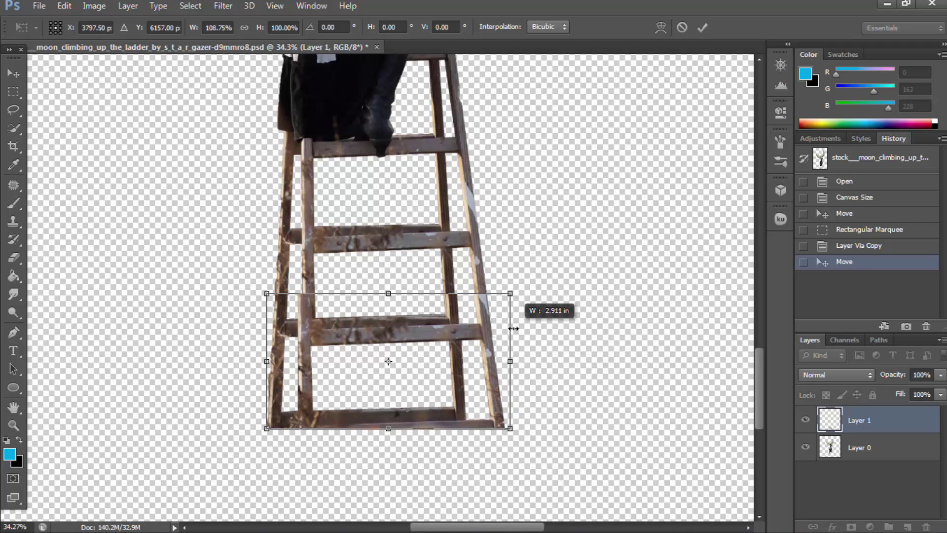
Warp the section's top edge and corners so its rails taper into the ladder above, and commit.
{"action": "right_click", "coordinate": [425, 325]}
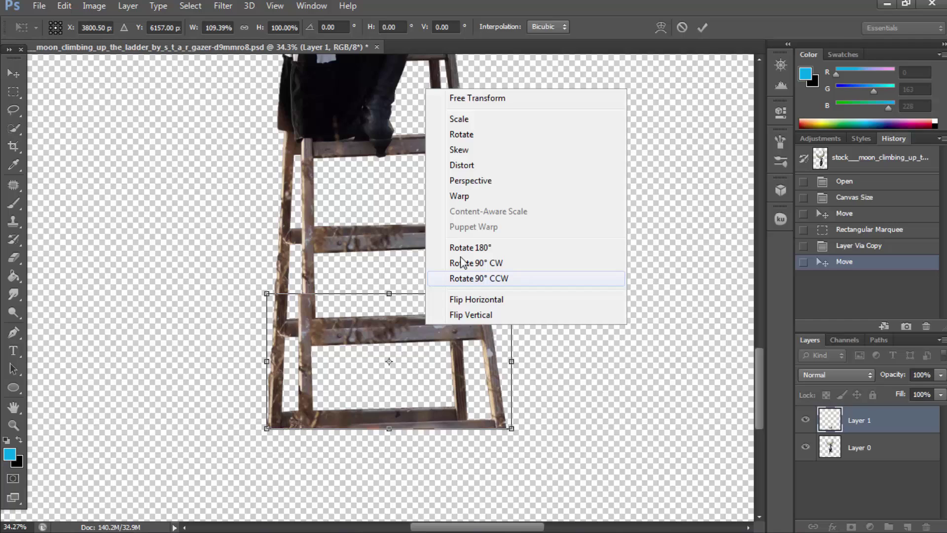
{"action": "left_click", "coordinate": [460, 196]}
{"action": "left_click_drag", "start_coordinate": [316, 301], "coordinate": [265, 295]}
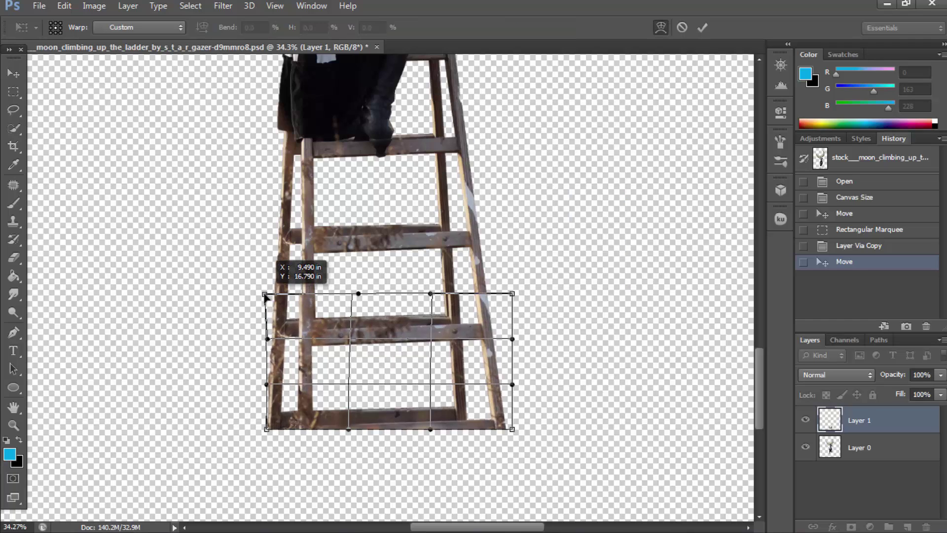
{"action": "left_click_drag", "start_coordinate": [358, 293], "coordinate": [365, 286]}
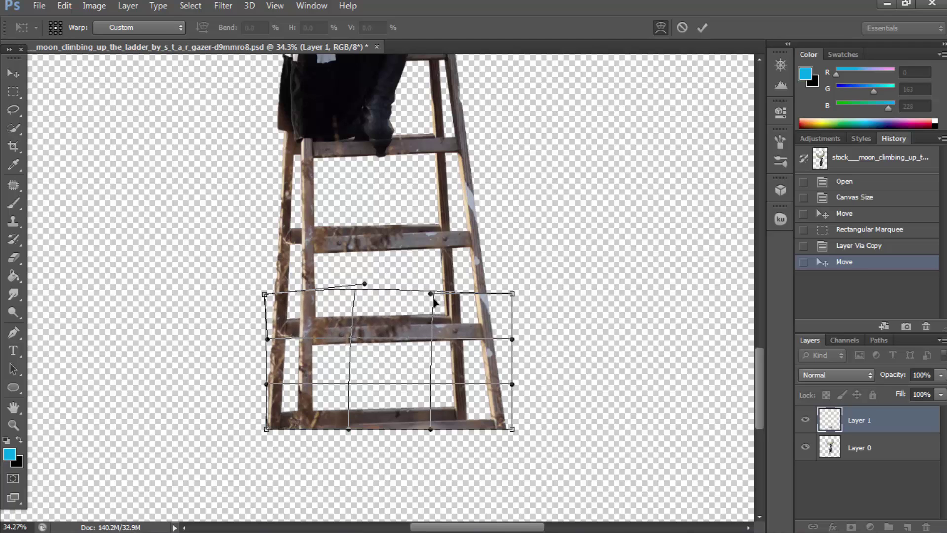
{"action": "left_click_drag", "start_coordinate": [433, 298], "coordinate": [419, 293]}
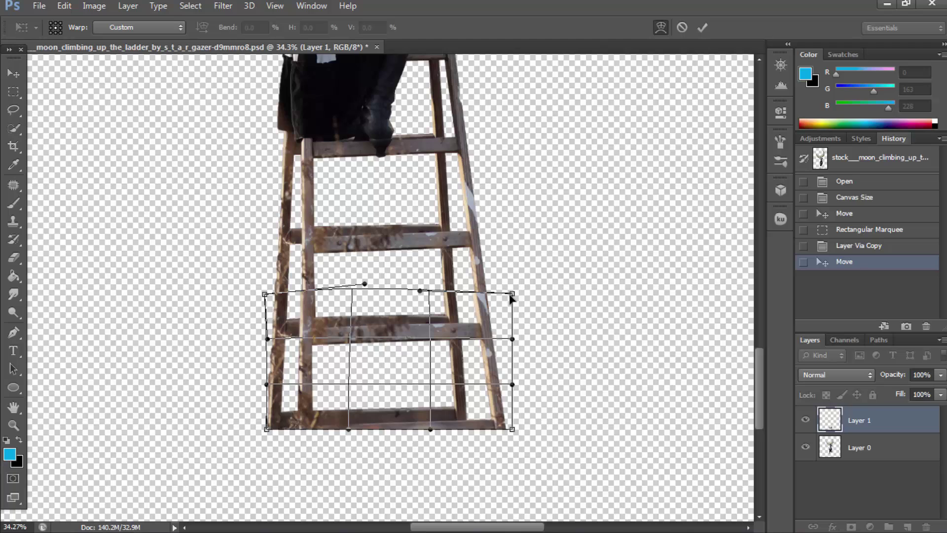
{"action": "left_click_drag", "start_coordinate": [511, 295], "coordinate": [517, 296]}
{"action": "left_click_drag", "start_coordinate": [420, 291], "coordinate": [415, 291]}
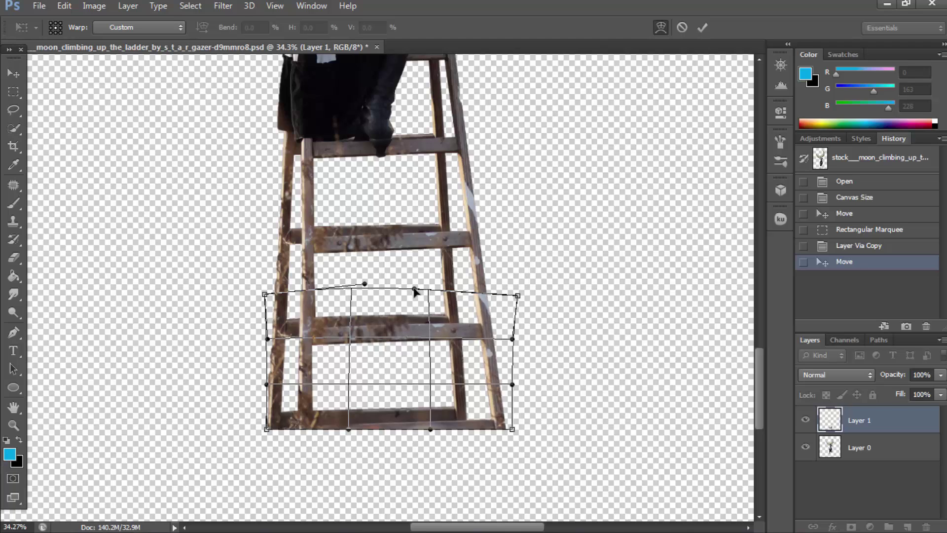
{"action": "left_click_drag", "start_coordinate": [521, 296], "coordinate": [522, 295]}
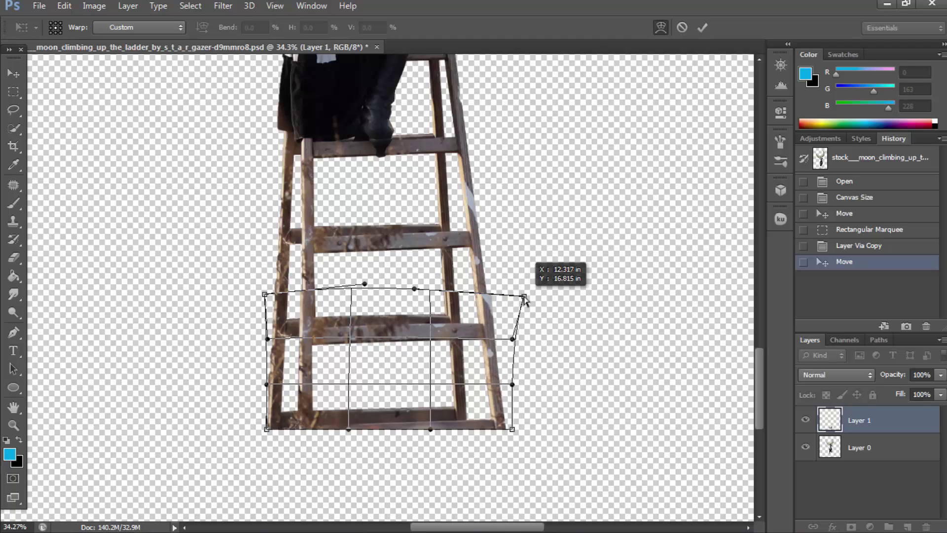
{"action": "left_click_drag", "start_coordinate": [415, 289], "coordinate": [410, 283]}
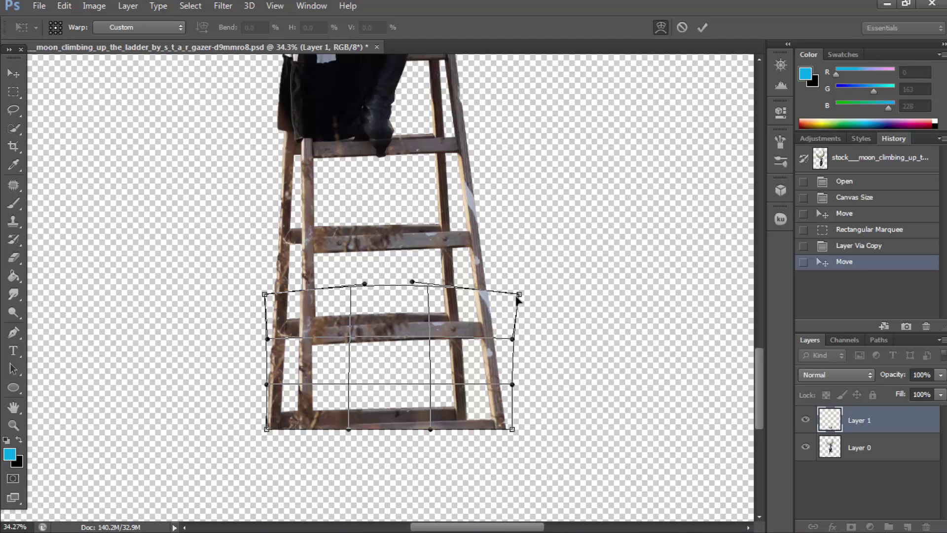
{"action": "left_click_drag", "start_coordinate": [519, 294], "coordinate": [517, 285]}
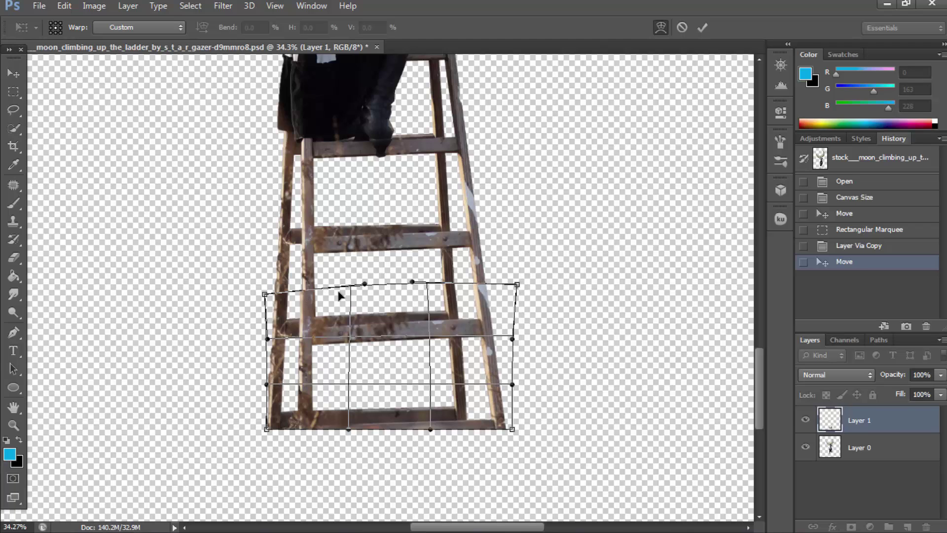
{"action": "left_click_drag", "start_coordinate": [367, 284], "coordinate": [372, 278]}
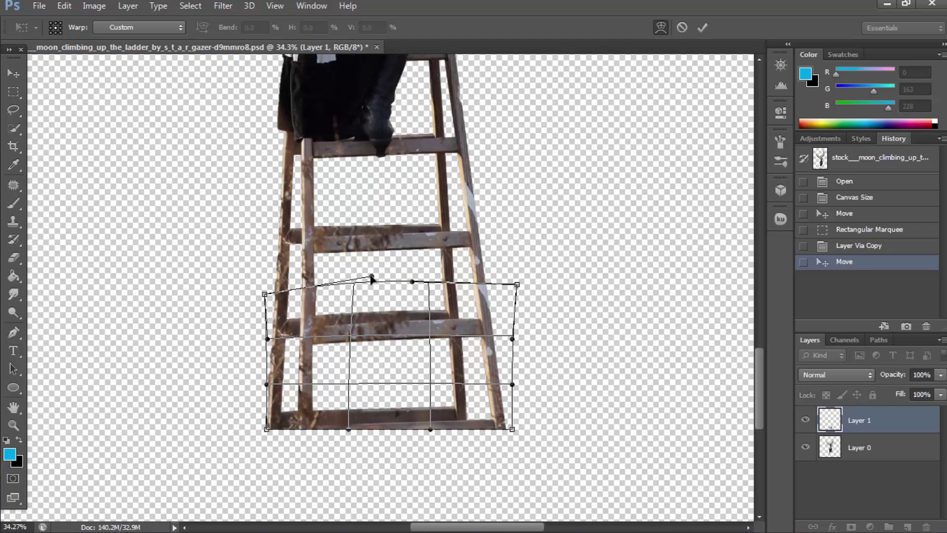
{"action": "left_click_drag", "start_coordinate": [262, 298], "coordinate": [266, 290]}
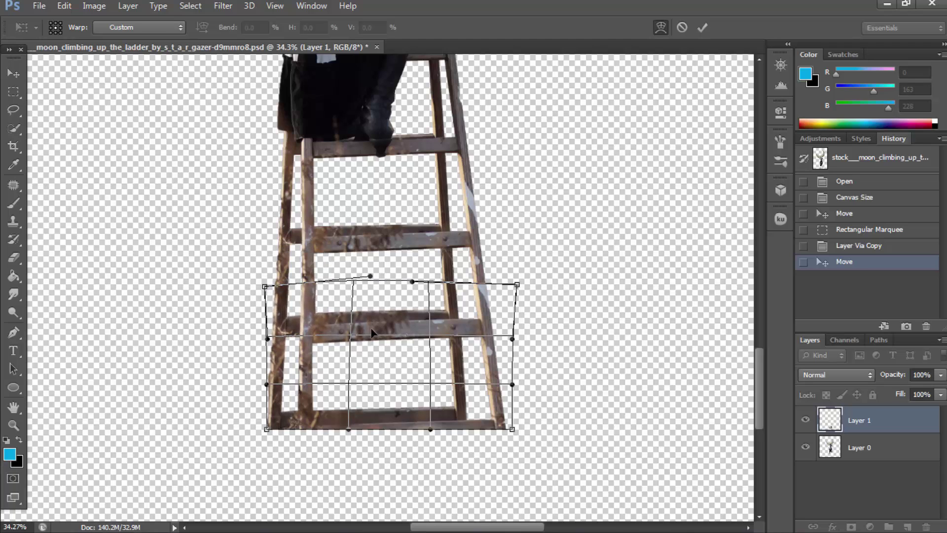
{"action": "key", "text": "Return"}
Zoom in closer and narrow the added ladder section slightly with Free Transform.
{"action": "key", "text": "l"}
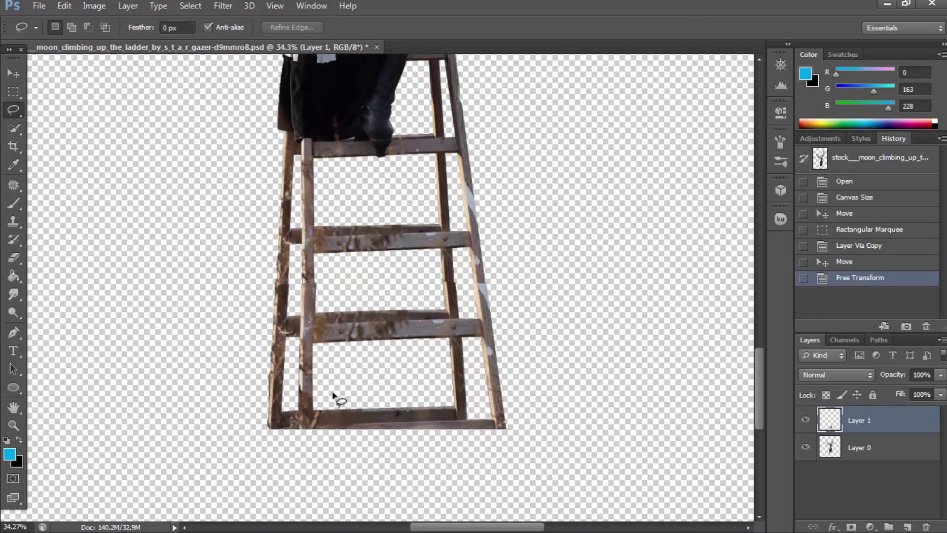
{"action": "left_click", "coordinate": [14, 425]}
{"action": "mouse_move", "coordinate": [407, 274]}
{"action": "left_mouse_down"}
{"action": "mouse_move", "coordinate": [518, 339]}
{"action": "mouse_move", "coordinate": [487, 344]}
{"action": "left_mouse_up"}
{"action": "scroll", "coordinate": [360, 360], "scroll_direction": "down", "scroll_amount": 3}
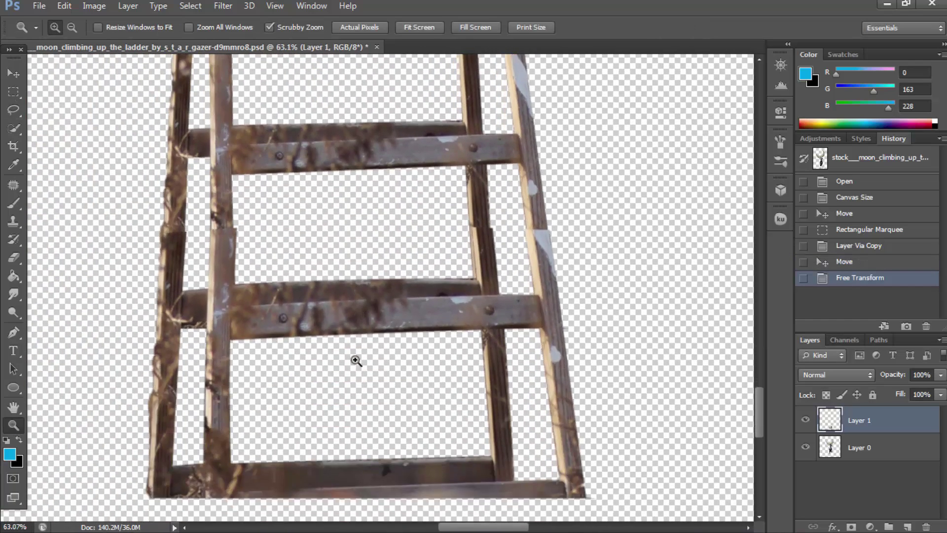
{"action": "left_click", "coordinate": [13, 92]}
{"action": "right_click", "coordinate": [341, 288]}
{"action": "left_click", "coordinate": [403, 419]}
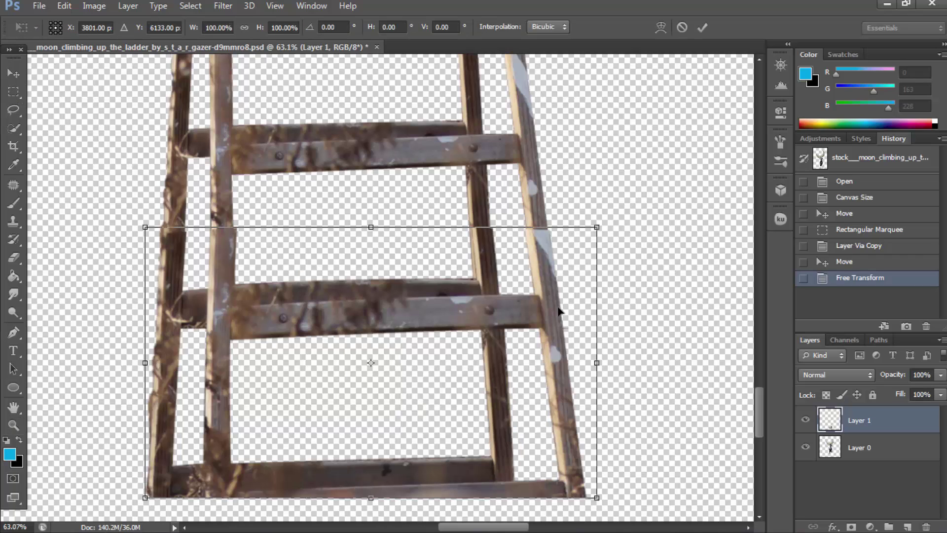
{"action": "left_click_drag", "start_coordinate": [599, 306], "coordinate": [596, 306]}
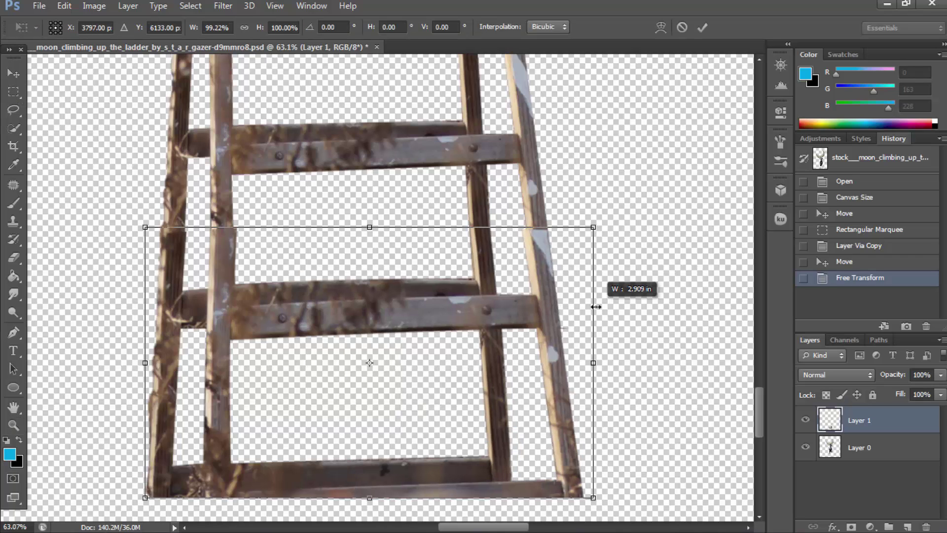
Warp the section's top-right corner up to meet the rail, then zoom in on the left rail.
{"action": "right_click", "coordinate": [565, 293]}
{"action": "left_click", "coordinate": [589, 403]}
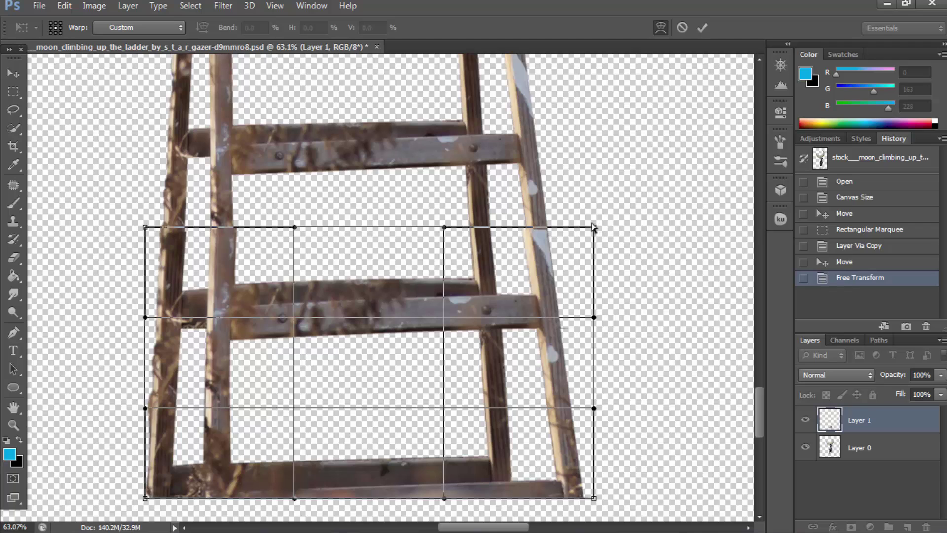
{"action": "left_click_drag", "start_coordinate": [594, 228], "coordinate": [601, 225]}
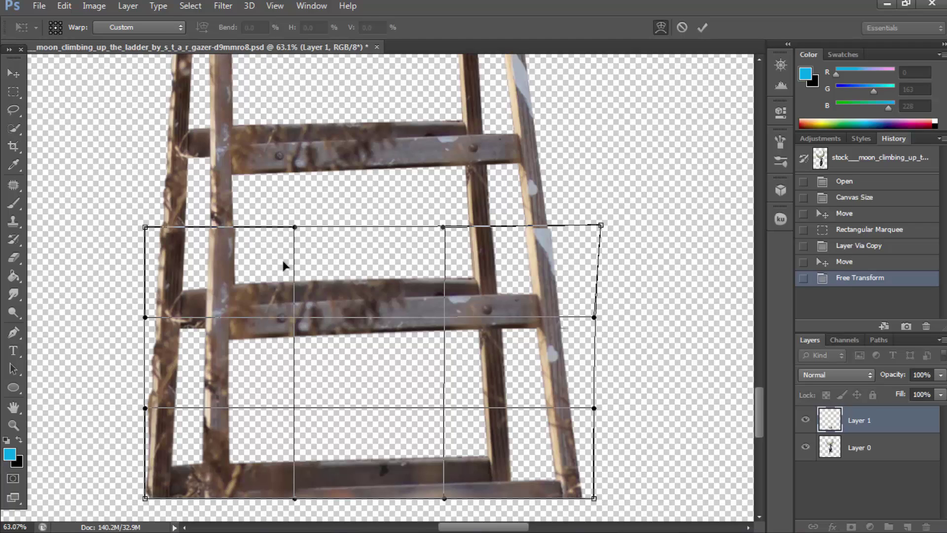
{"action": "key", "text": "Return"}
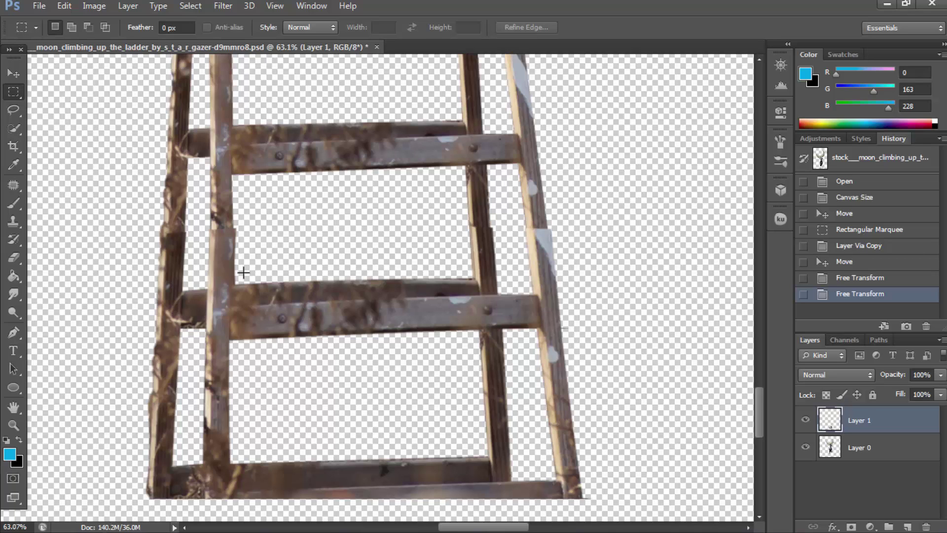
{"action": "left_click", "coordinate": [14, 424]}
{"action": "mouse_move", "coordinate": [172, 274]}
{"action": "left_mouse_down"}
{"action": "mouse_move", "coordinate": [220, 274]}
{"action": "mouse_move", "coordinate": [179, 341]}
{"action": "mouse_move", "coordinate": [166, 311]}
{"action": "mouse_move", "coordinate": [191, 311]}
{"action": "mouse_move", "coordinate": [225, 359]}
{"action": "left_mouse_up"}
Smudge at 28% strength along the Layer 1 ladder posts to smooth their notches and seams.
{"action": "left_click", "coordinate": [10, 295]}
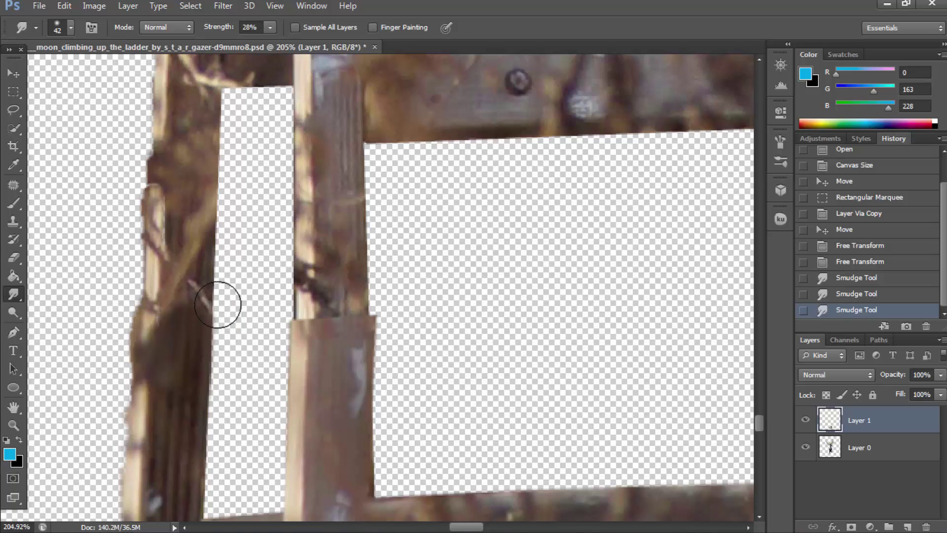
{"action": "left_click_drag", "start_coordinate": [299, 352], "coordinate": [296, 300]}
{"action": "left_click_drag", "start_coordinate": [277, 334], "coordinate": [309, 317]}
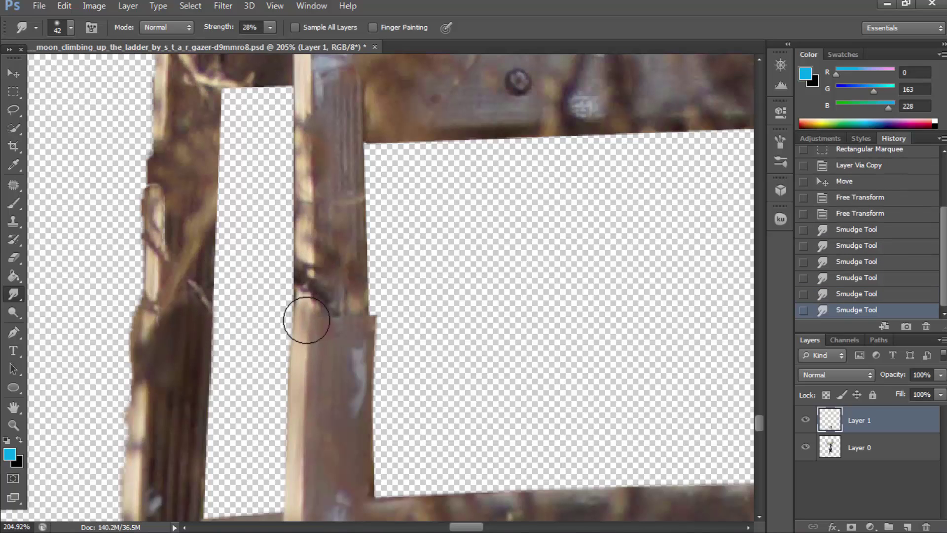
{"action": "mouse_move", "coordinate": [368, 296]}
{"action": "left_mouse_down"}
{"action": "mouse_move", "coordinate": [351, 321]}
{"action": "mouse_move", "coordinate": [360, 349]}
{"action": "mouse_move", "coordinate": [364, 275]}
{"action": "mouse_move", "coordinate": [347, 290]}
{"action": "mouse_move", "coordinate": [327, 281]}
{"action": "mouse_move", "coordinate": [347, 388]}
{"action": "left_mouse_up"}
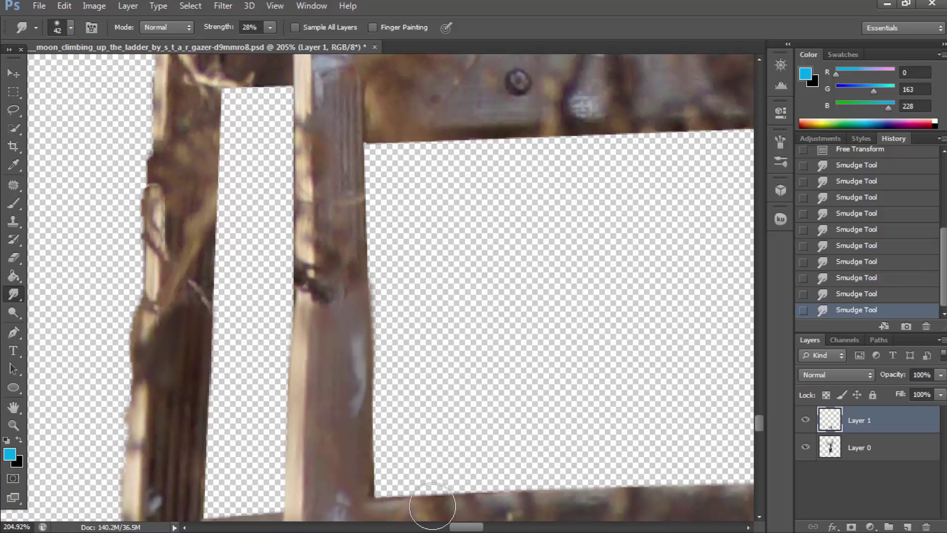
{"action": "left_click_drag", "start_coordinate": [303, 338], "coordinate": [298, 281]}
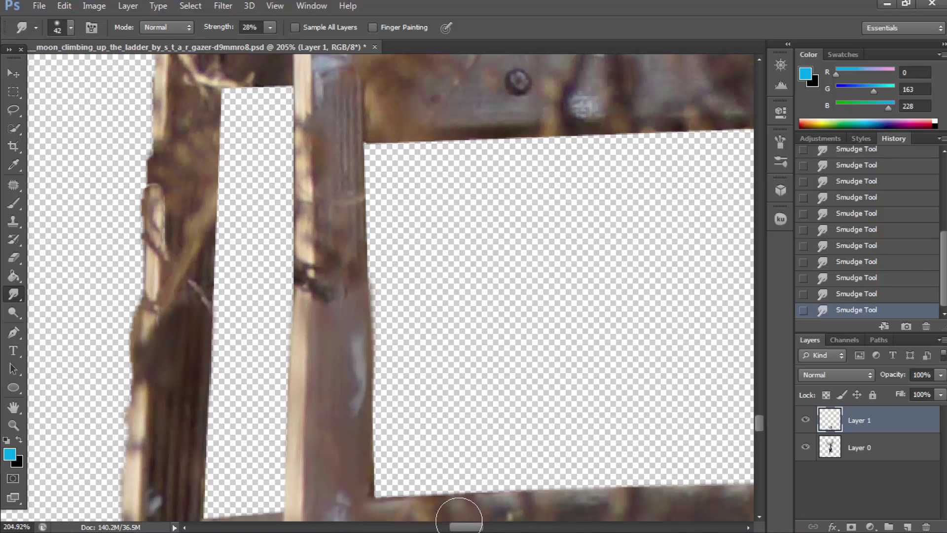
{"action": "left_click_drag", "start_coordinate": [464, 527], "coordinate": [502, 526]}
{"action": "left_click_drag", "start_coordinate": [337, 353], "coordinate": [319, 278]}
{"action": "mouse_move", "coordinate": [390, 326]}
{"action": "left_mouse_down"}
{"action": "mouse_move", "coordinate": [368, 317]}
{"action": "mouse_move", "coordinate": [368, 268]}
{"action": "left_mouse_up"}
{"action": "left_click_drag", "start_coordinate": [495, 341], "coordinate": [500, 271]}
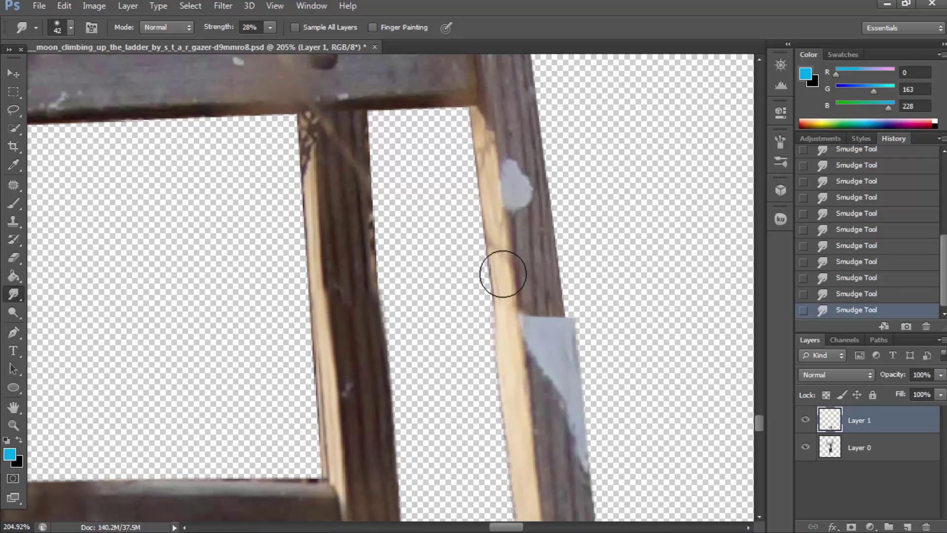
{"action": "mouse_move", "coordinate": [570, 344]}
{"action": "left_mouse_down"}
{"action": "mouse_move", "coordinate": [571, 286]}
{"action": "mouse_move", "coordinate": [571, 326]}
{"action": "mouse_move", "coordinate": [556, 237]}
{"action": "mouse_move", "coordinate": [529, 281]}
{"action": "mouse_move", "coordinate": [534, 291]}
{"action": "mouse_move", "coordinate": [513, 237]}
{"action": "left_mouse_up"}
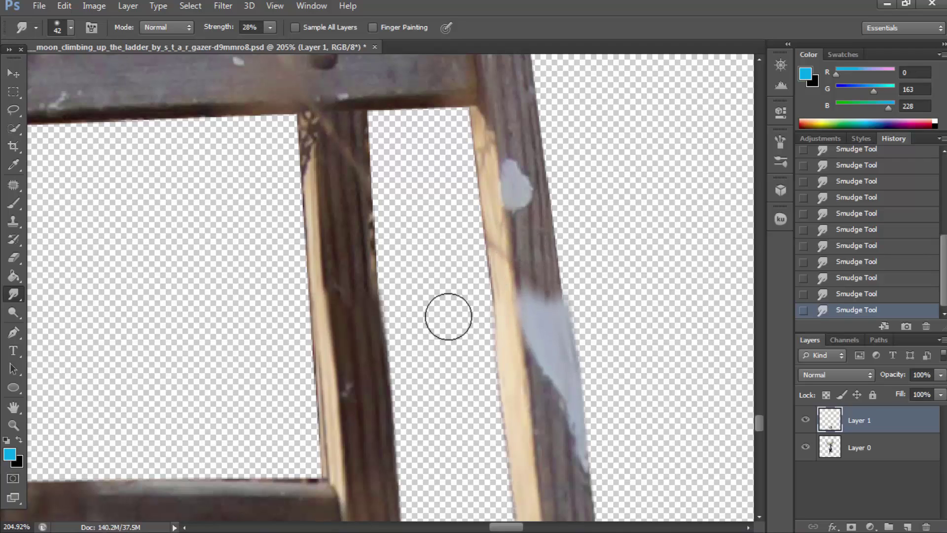
{"action": "left_click", "coordinate": [14, 425]}
Duplicate Layer 1 as Layer 1 copy and move it down so the rungs line up.
{"action": "key", "text": "ctrl+0"}
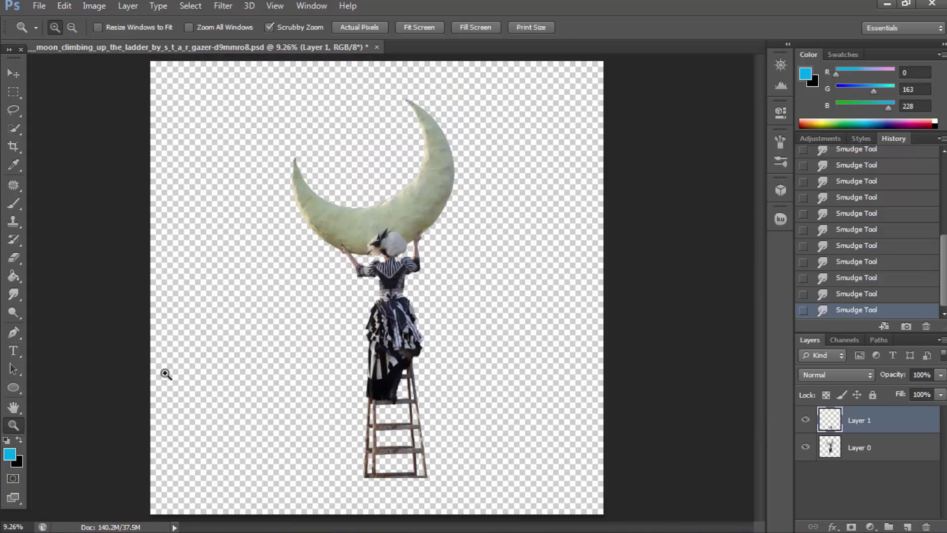
{"action": "mouse_move", "coordinate": [271, 410]}
{"action": "left_mouse_down"}
{"action": "mouse_move", "coordinate": [451, 442]}
{"action": "mouse_move", "coordinate": [425, 385]}
{"action": "left_mouse_up"}
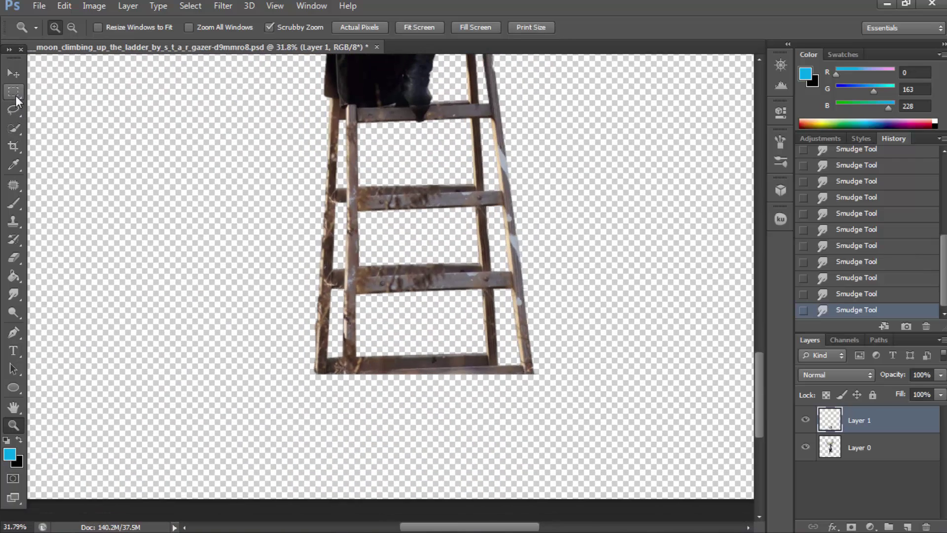
{"action": "left_click", "coordinate": [15, 94]}
{"action": "right_click", "coordinate": [370, 264]}
{"action": "left_click", "coordinate": [427, 294]}
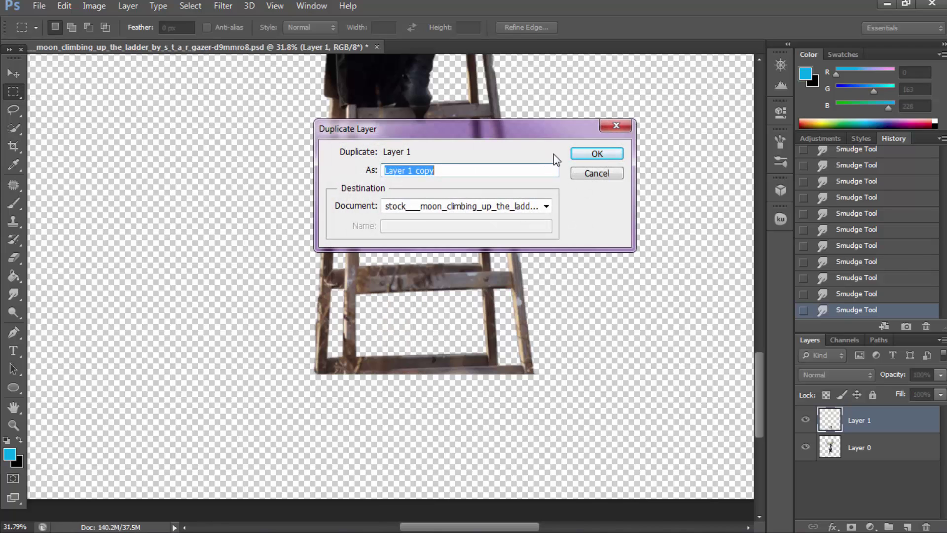
{"action": "left_click", "coordinate": [592, 154]}
{"action": "left_click", "coordinate": [14, 74]}
{"action": "mouse_move", "coordinate": [384, 279]}
{"action": "left_mouse_down"}
{"action": "mouse_move", "coordinate": [389, 394]}
{"action": "mouse_move", "coordinate": [373, 408]}
{"action": "left_mouse_up"}
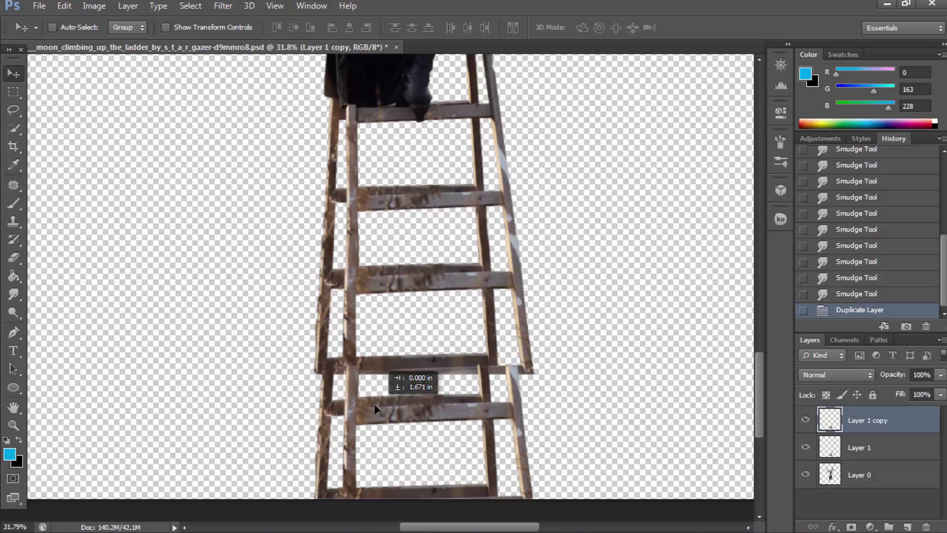
{"action": "left_click_drag", "start_coordinate": [373, 405], "coordinate": [373, 359]}
Widen Layer 1 copy to about 107.76% and nudge it to align the rails.
{"action": "left_click", "coordinate": [14, 92]}
{"action": "right_click", "coordinate": [356, 77]}
{"action": "left_click", "coordinate": [422, 199]}
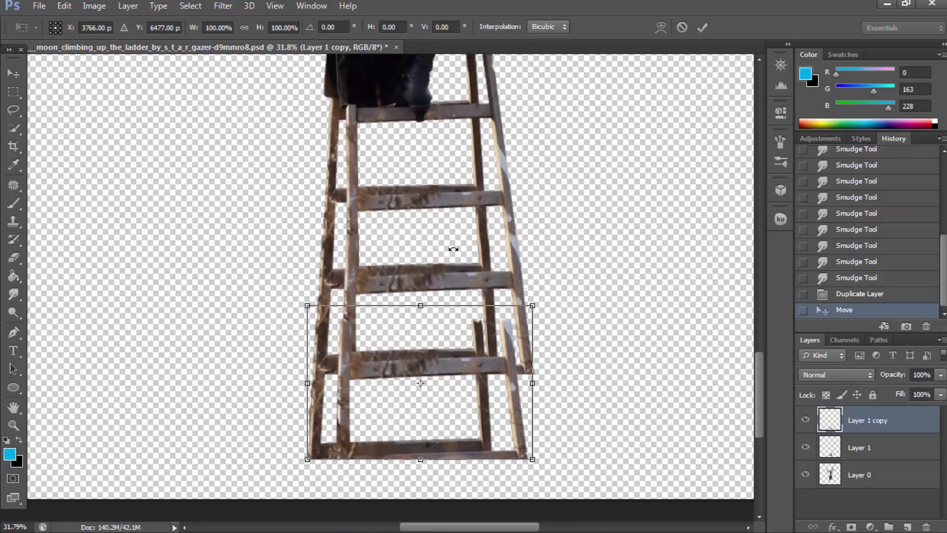
{"action": "left_click_drag", "start_coordinate": [533, 384], "coordinate": [551, 382]}
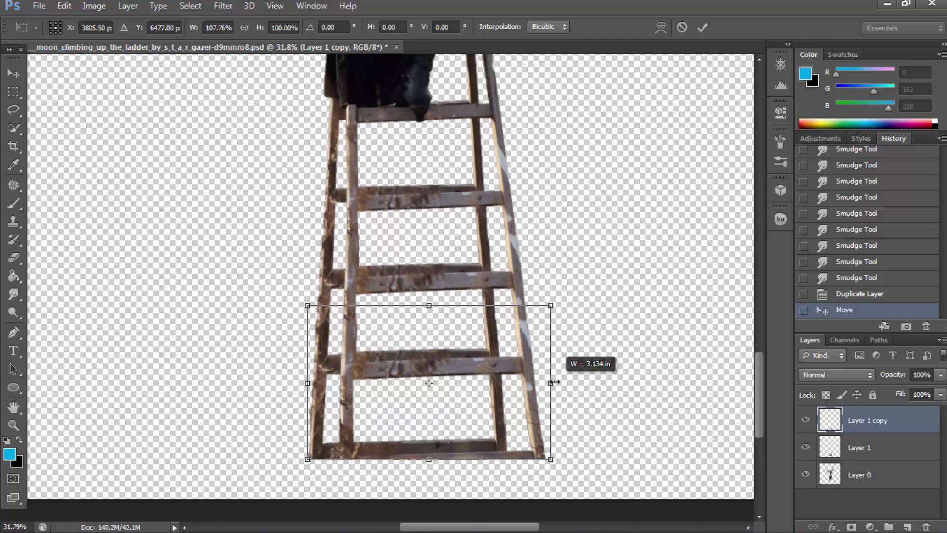
{"action": "left_click", "coordinate": [9, 429]}
{"action": "left_click", "coordinate": [437, 213]}
{"action": "left_click_drag", "start_coordinate": [162, 272], "coordinate": [202, 271]}
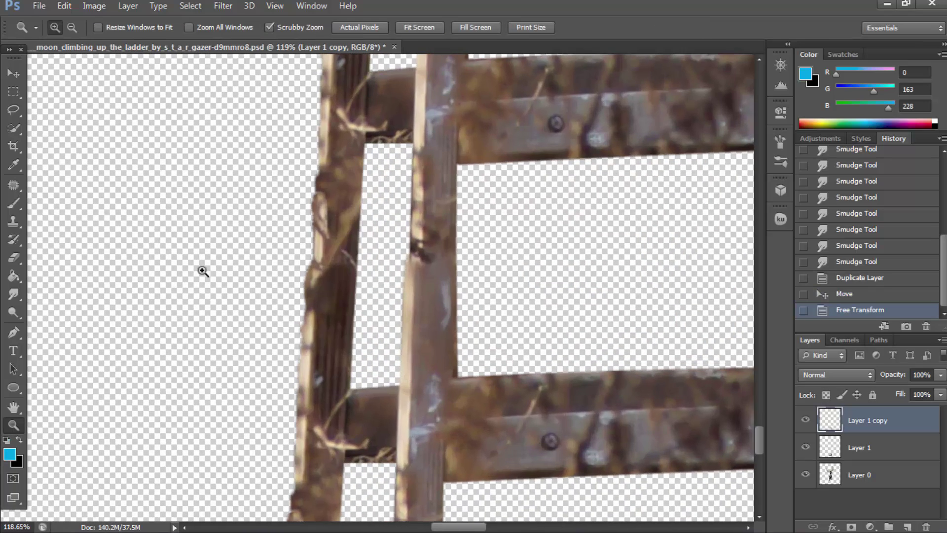
{"action": "left_click", "coordinate": [12, 72]}
{"action": "left_click_drag", "start_coordinate": [336, 250], "coordinate": [336, 251]}
Smudge the Layer 1 copy's inner and outer rail edges so the seams disappear.
{"action": "key", "text": "z"}
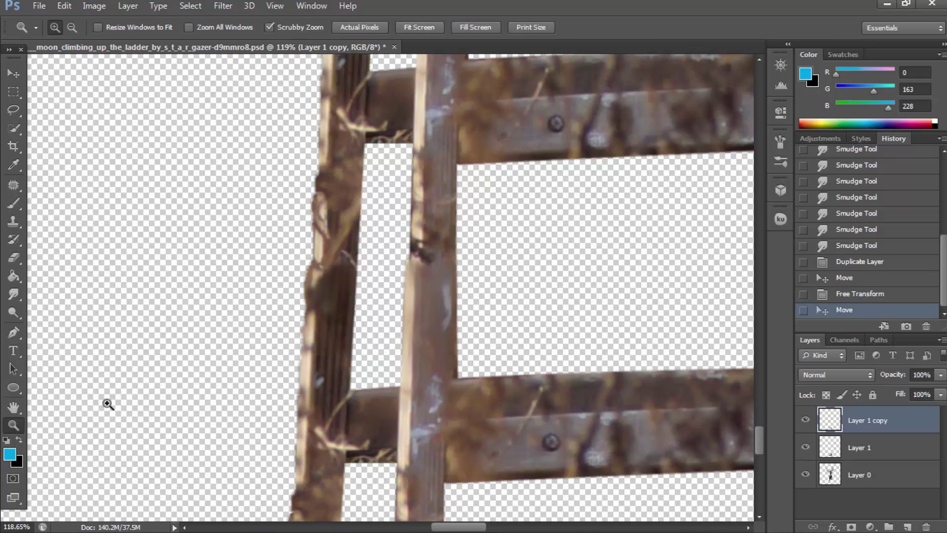
{"action": "key", "text": "ctrl+0"}
{"action": "mouse_move", "coordinate": [434, 469]}
{"action": "left_mouse_down"}
{"action": "mouse_move", "coordinate": [518, 486]}
{"action": "mouse_move", "coordinate": [437, 399]}
{"action": "left_mouse_up"}
{"action": "left_click", "coordinate": [13, 294]}
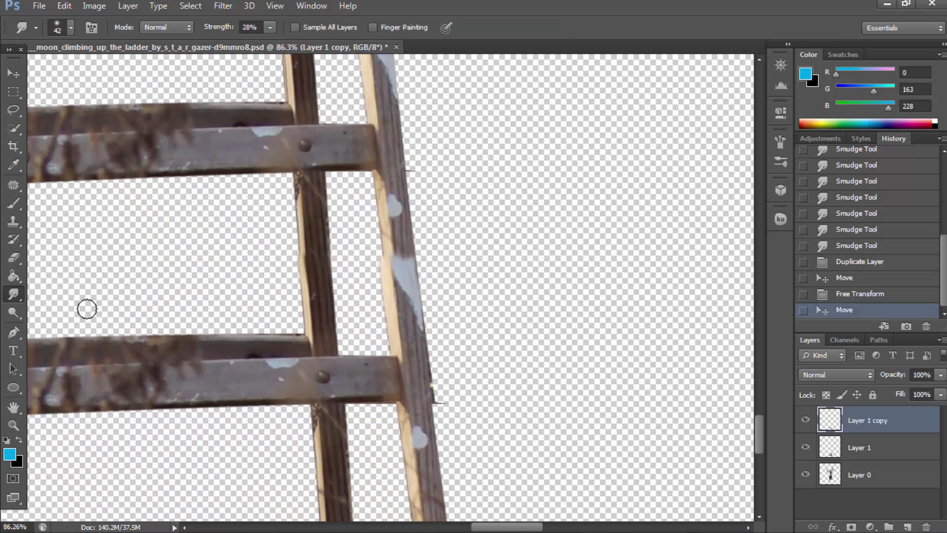
{"action": "mouse_move", "coordinate": [384, 262]}
{"action": "left_mouse_down"}
{"action": "mouse_move", "coordinate": [381, 275]}
{"action": "mouse_move", "coordinate": [408, 273]}
{"action": "mouse_move", "coordinate": [417, 316]}
{"action": "left_mouse_up"}
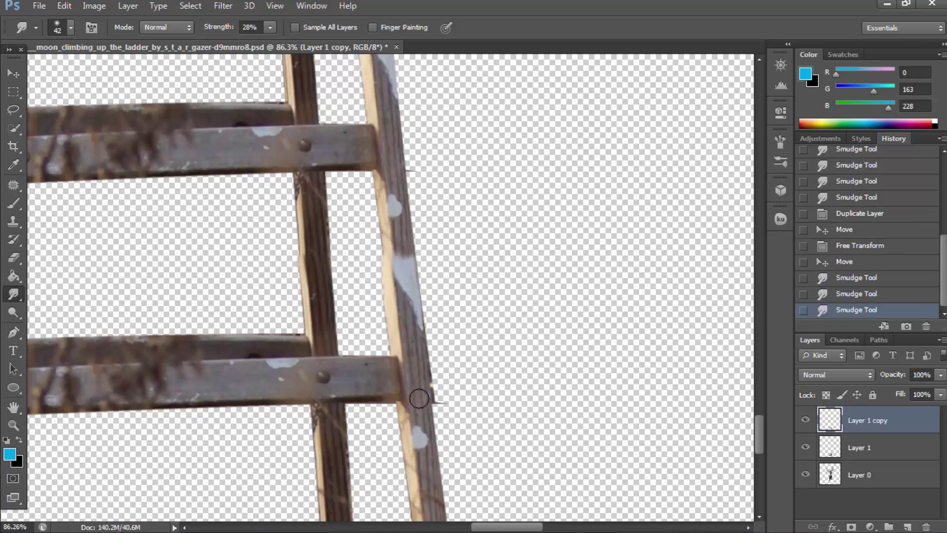
{"action": "mouse_move", "coordinate": [432, 398]}
{"action": "left_mouse_down"}
{"action": "mouse_move", "coordinate": [427, 340]}
{"action": "mouse_move", "coordinate": [430, 419]}
{"action": "mouse_move", "coordinate": [434, 399]}
{"action": "left_mouse_up"}
{"action": "left_click_drag", "start_coordinate": [415, 307], "coordinate": [416, 318]}
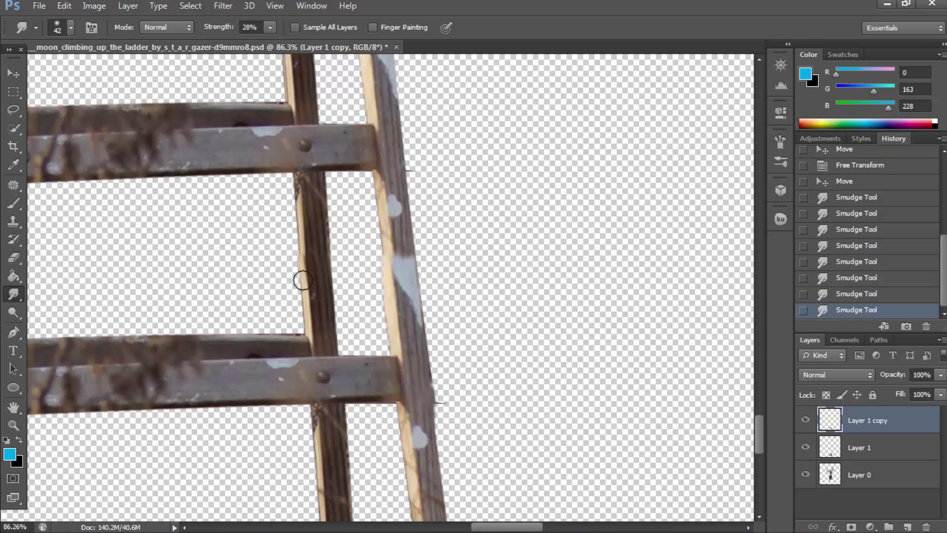
{"action": "left_click_drag", "start_coordinate": [304, 229], "coordinate": [329, 285]}
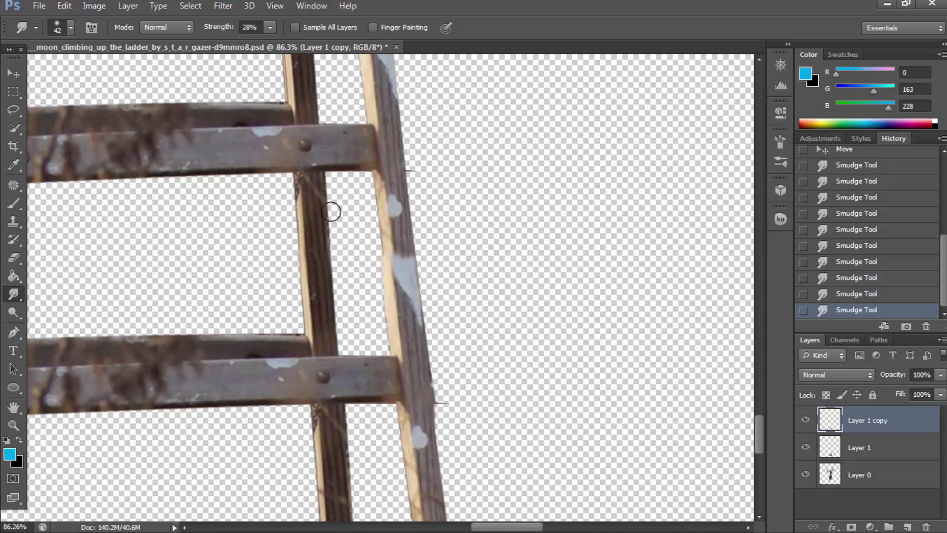
{"action": "left_click", "coordinate": [14, 428]}
{"action": "right_click", "coordinate": [155, 382]}
Duplicate the ladder section as Layer 1 copy 2 and move it down below the ladder.
{"action": "left_click", "coordinate": [188, 390]}
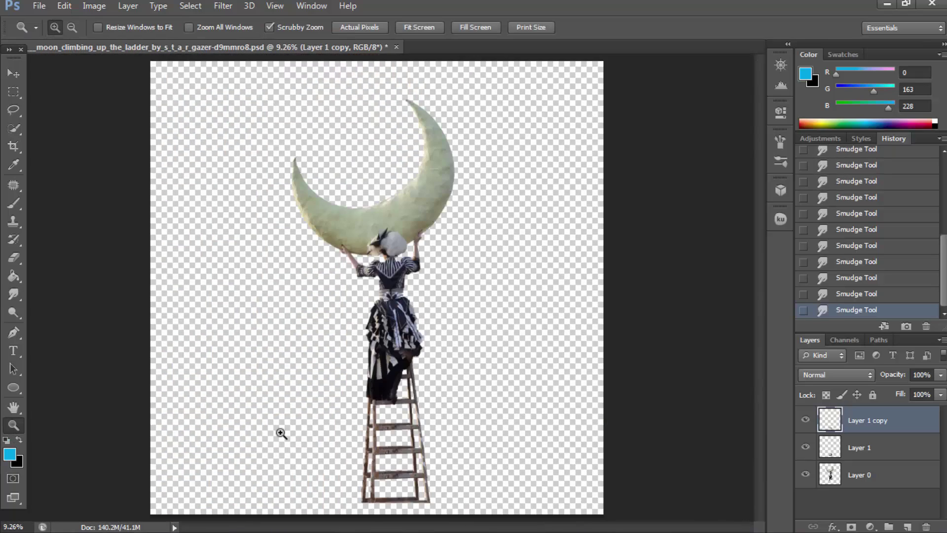
{"action": "mouse_move", "coordinate": [375, 485]}
{"action": "left_mouse_down"}
{"action": "mouse_move", "coordinate": [423, 481]}
{"action": "mouse_move", "coordinate": [460, 464]}
{"action": "left_mouse_up"}
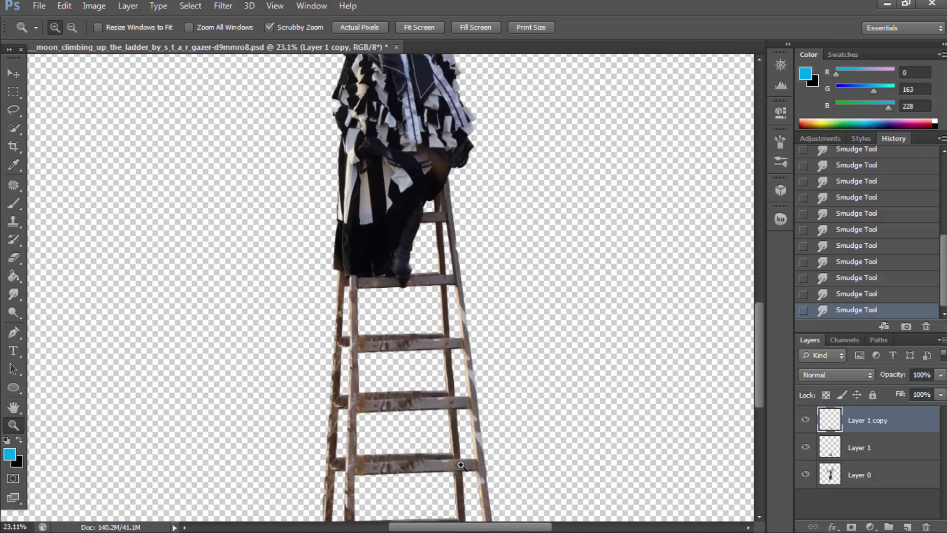
{"action": "left_click_drag", "start_coordinate": [760, 348], "coordinate": [742, 401]}
{"action": "left_click_drag", "start_coordinate": [357, 318], "coordinate": [424, 318]}
{"action": "left_click", "coordinate": [13, 92]}
{"action": "right_click", "coordinate": [338, 195]}
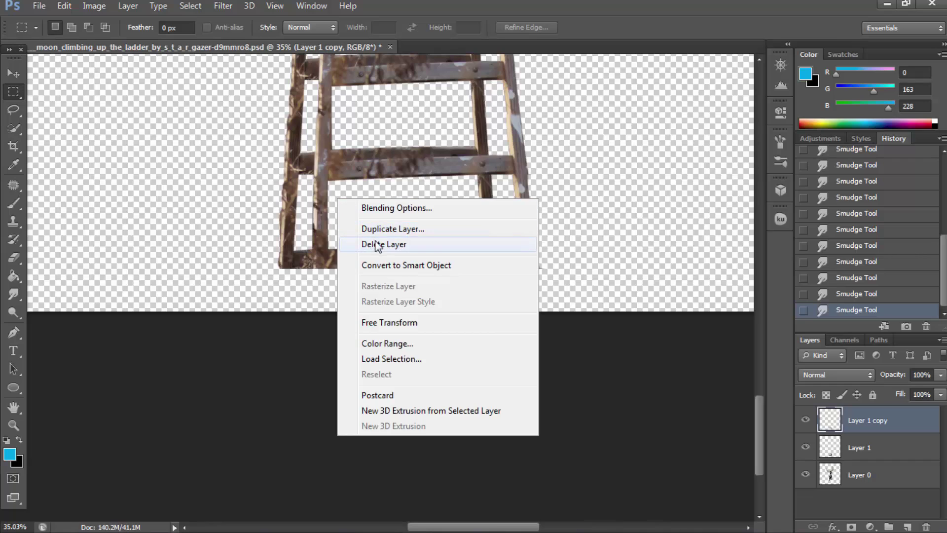
{"action": "left_click", "coordinate": [390, 226]}
{"action": "left_click", "coordinate": [582, 152]}
{"action": "key", "text": "v"}
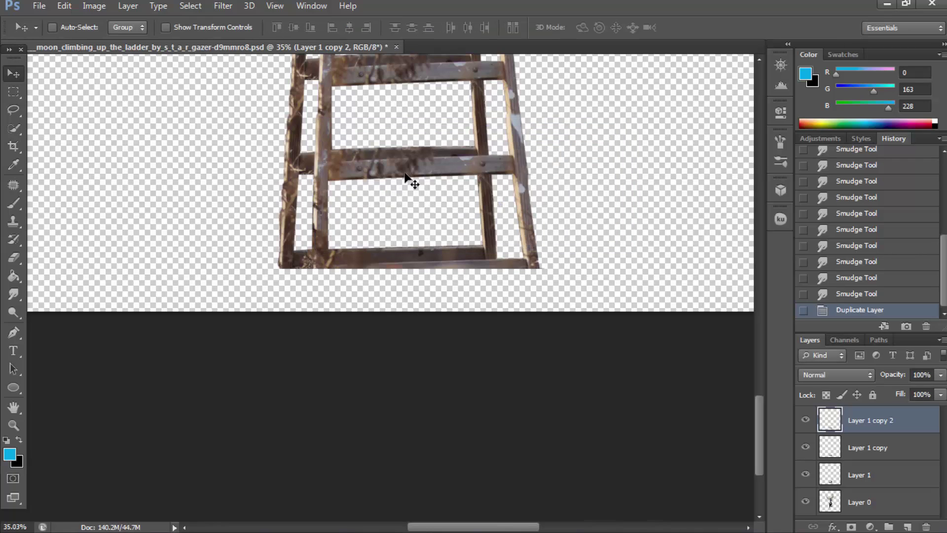
{"action": "mouse_move", "coordinate": [412, 179]}
{"action": "left_mouse_down"}
{"action": "mouse_move", "coordinate": [401, 296]}
{"action": "mouse_move", "coordinate": [415, 280]}
{"action": "mouse_move", "coordinate": [387, 258]}
{"action": "left_mouse_up"}
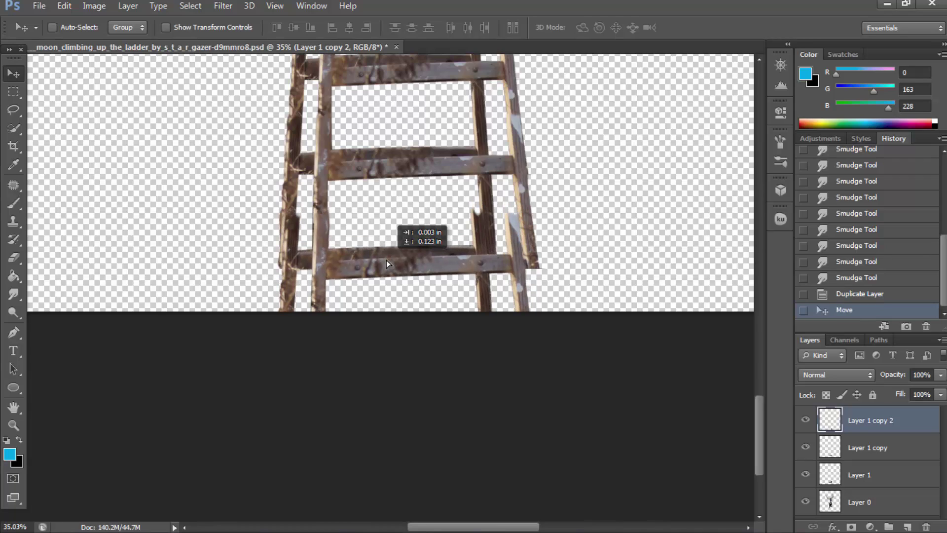
Free Transform Layer 1 copy 2 to a width of 108.30%.
{"action": "left_click", "coordinate": [14, 92]}
{"action": "right_click", "coordinate": [392, 279]}
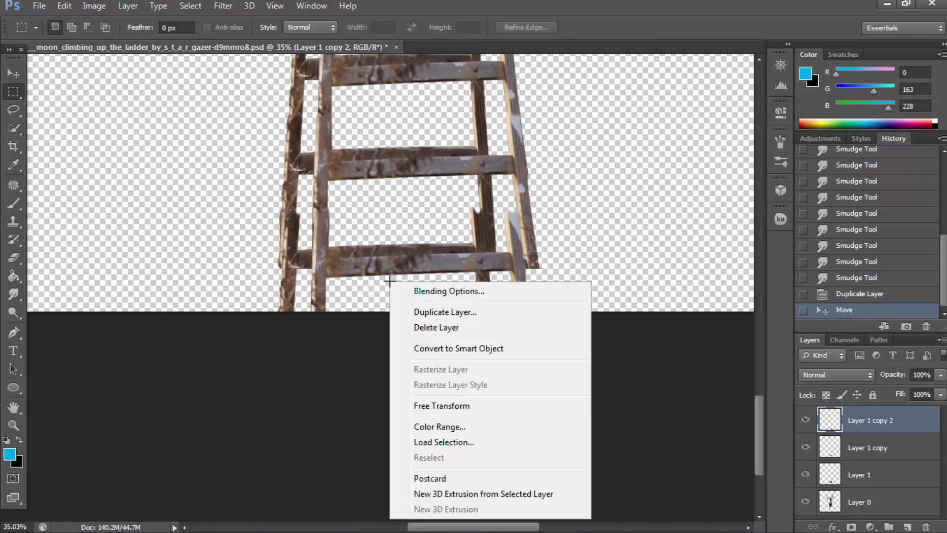
{"action": "left_click", "coordinate": [429, 401]}
{"action": "left_click_drag", "start_coordinate": [543, 261], "coordinate": [561, 269]}
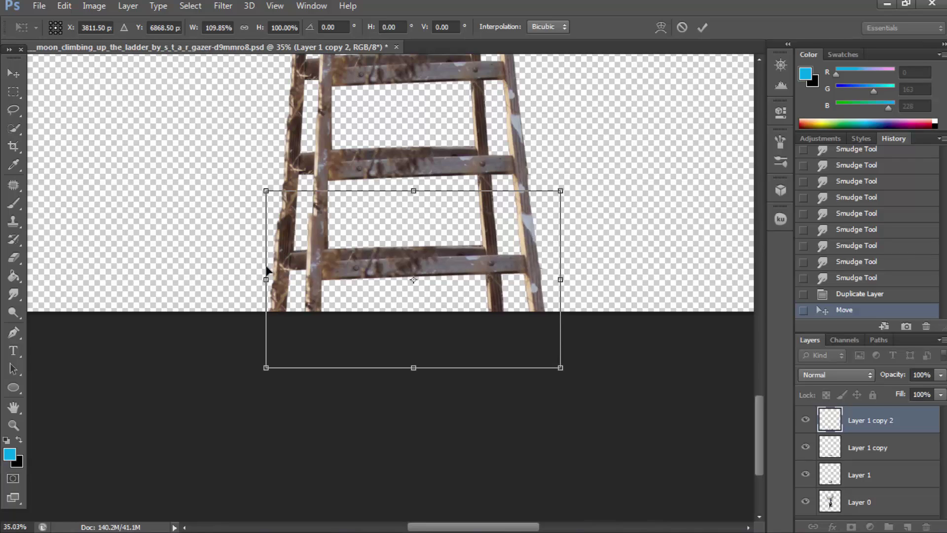
{"action": "left_click_drag", "start_coordinate": [264, 267], "coordinate": [269, 267]}
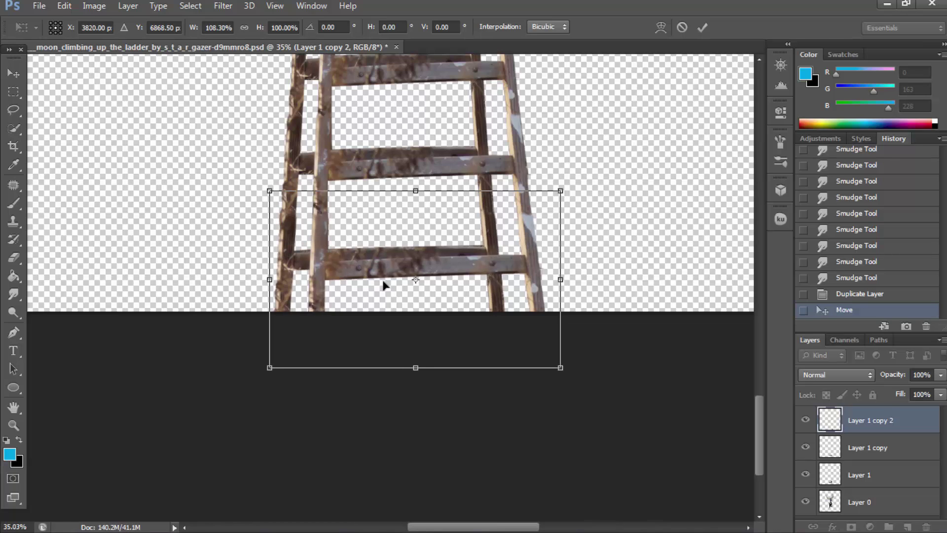
{"action": "left_click", "coordinate": [14, 425]}
Apply the transform and smudge the new section's left and right rail edges smooth.
{"action": "left_click", "coordinate": [425, 212]}
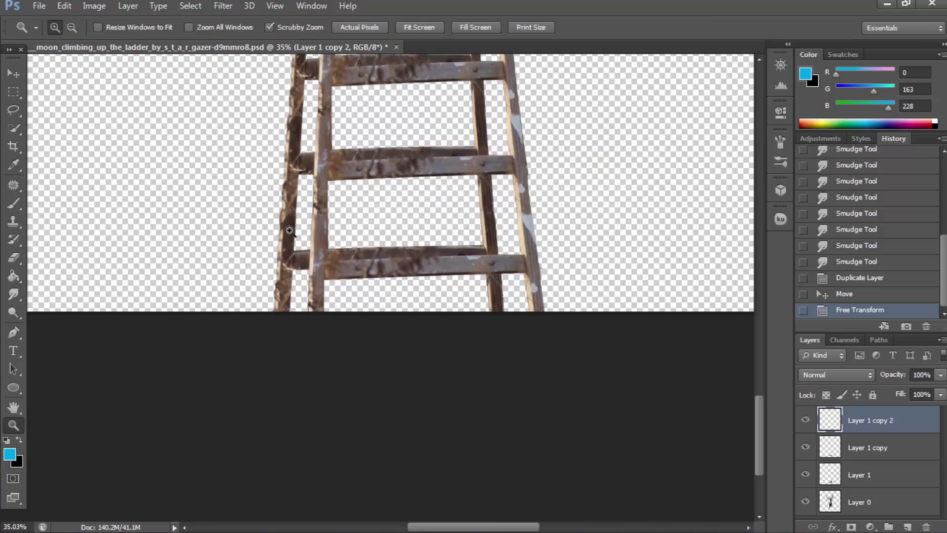
{"action": "left_click_drag", "start_coordinate": [345, 247], "coordinate": [305, 261]}
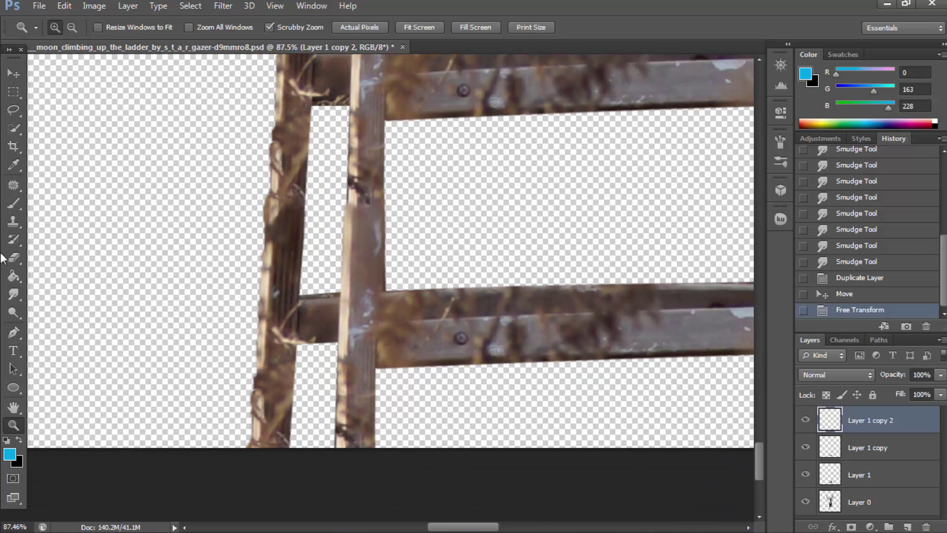
{"action": "left_click", "coordinate": [13, 295]}
{"action": "mouse_move", "coordinate": [340, 229]}
{"action": "left_mouse_down"}
{"action": "mouse_move", "coordinate": [349, 158]}
{"action": "mouse_move", "coordinate": [388, 245]}
{"action": "left_mouse_up"}
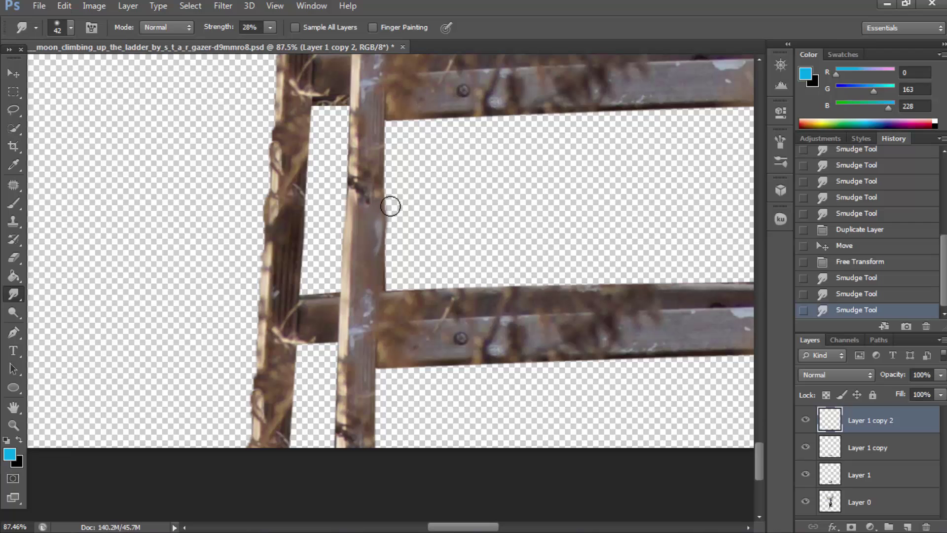
{"action": "left_click_drag", "start_coordinate": [390, 206], "coordinate": [387, 225]}
{"action": "left_click_drag", "start_coordinate": [265, 185], "coordinate": [266, 207]}
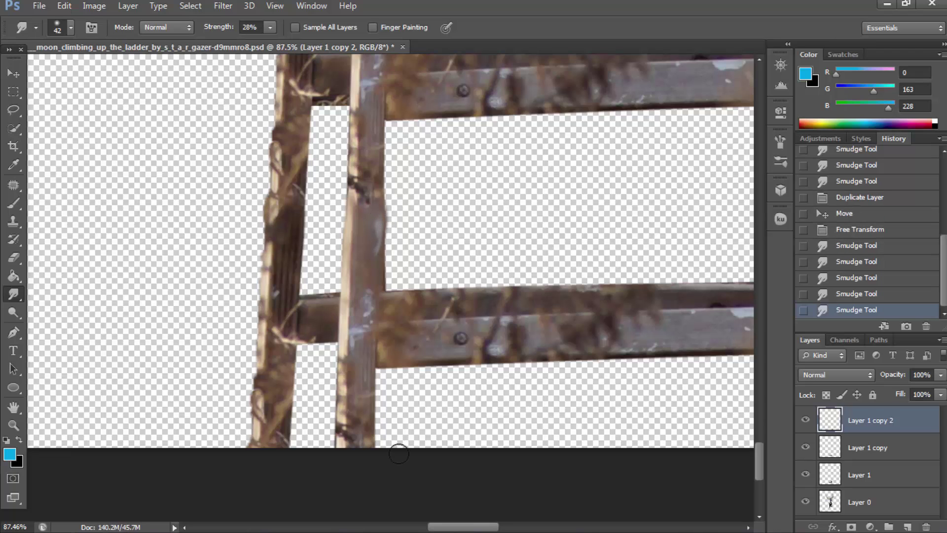
{"action": "left_click_drag", "start_coordinate": [456, 528], "coordinate": [496, 528]}
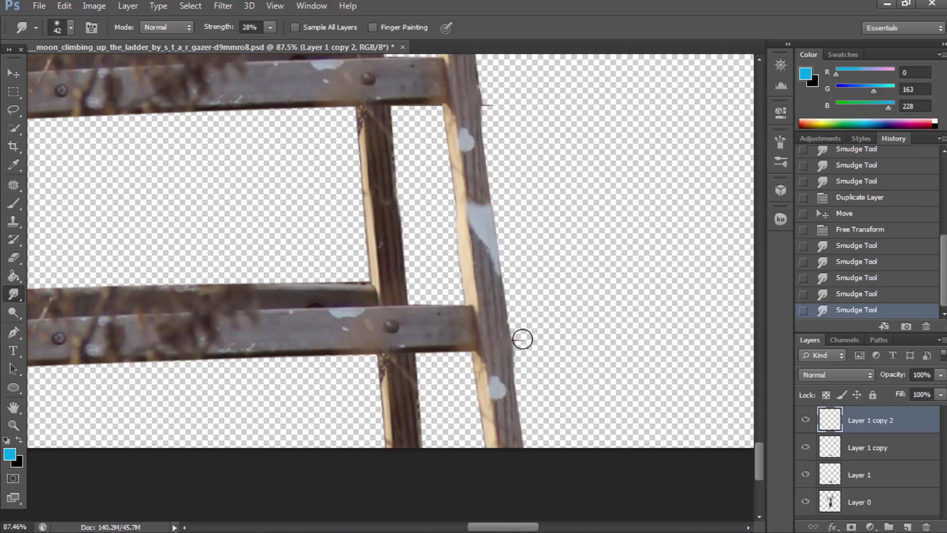
{"action": "left_click_drag", "start_coordinate": [523, 339], "coordinate": [502, 335]}
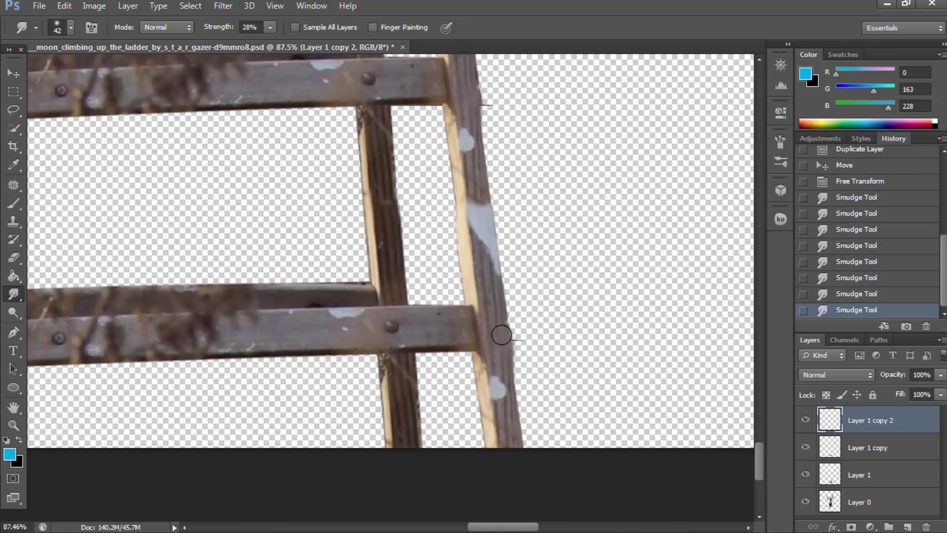
{"action": "scroll", "coordinate": [492, 326], "scroll_direction": "up", "scroll_amount": 2}
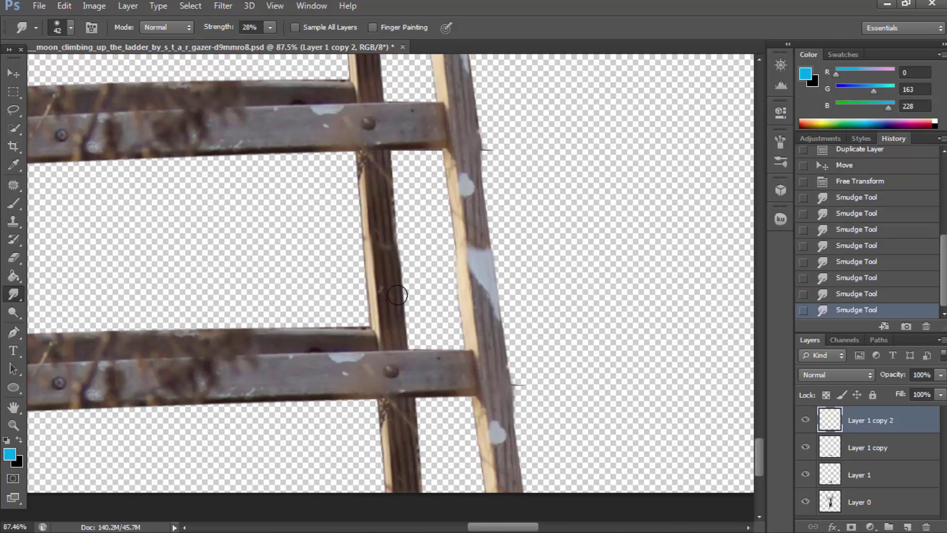
{"action": "mouse_move", "coordinate": [389, 258]}
{"action": "left_mouse_down"}
{"action": "mouse_move", "coordinate": [378, 231]}
{"action": "mouse_move", "coordinate": [353, 325]}
{"action": "left_mouse_up"}
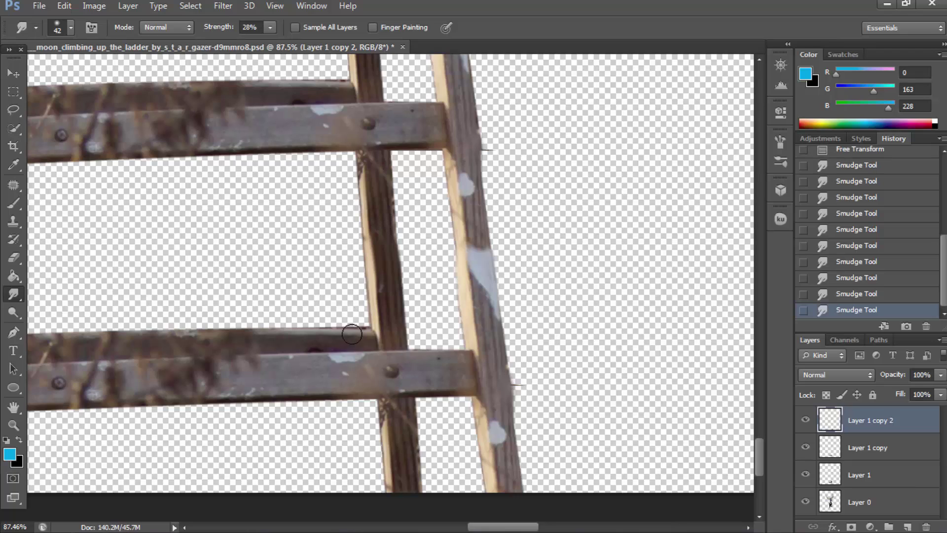
{"action": "scroll", "coordinate": [366, 327], "scroll_direction": "down", "scroll_amount": 3}
Zoom out to Fit on Screen to see the whole girl-and-moon cut-out.
{"action": "left_click", "coordinate": [14, 425]}
{"action": "right_click", "coordinate": [149, 356]}
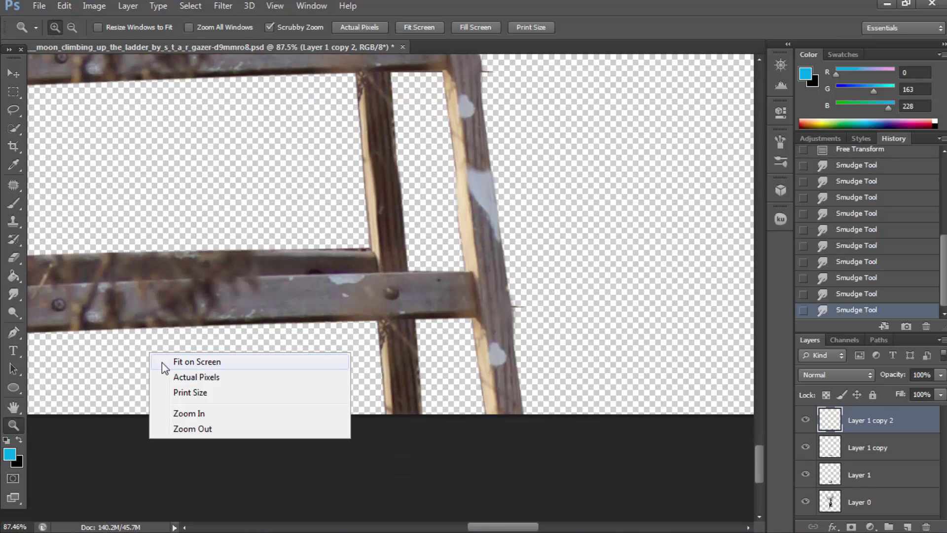
{"action": "left_click", "coordinate": [164, 363]}
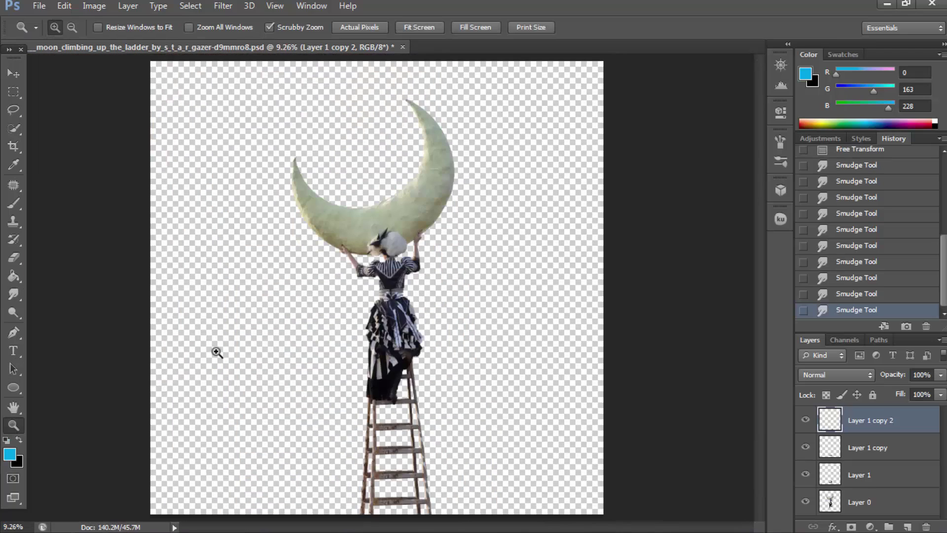
{"action": "left_click", "coordinate": [129, 6]}
Merge visible layers, then place the stormy sky photo scaled to cover the canvas.
{"action": "left_click", "coordinate": [158, 450]}
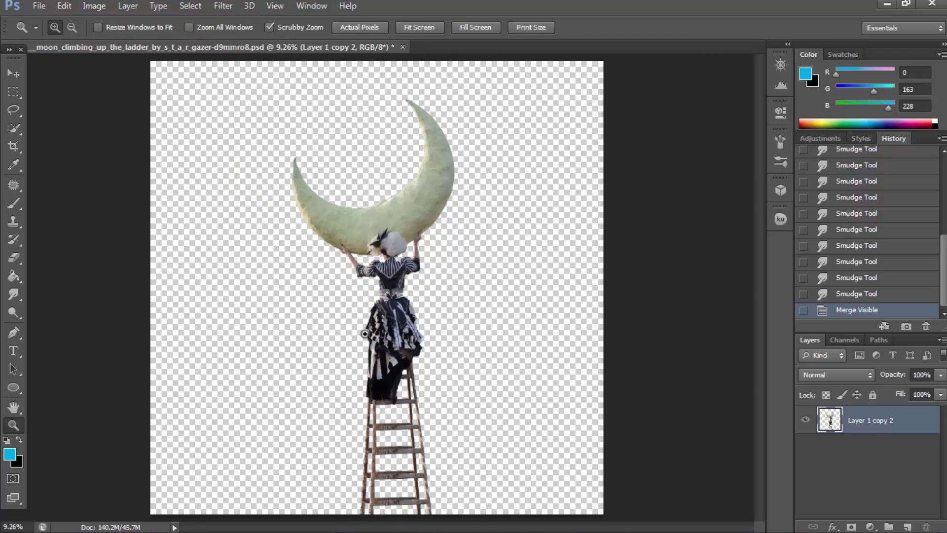
{"action": "left_click_drag", "start_coordinate": [74, 278], "coordinate": [311, 311]}
{"action": "left_click_drag", "start_coordinate": [306, 250], "coordinate": [266, 166]}
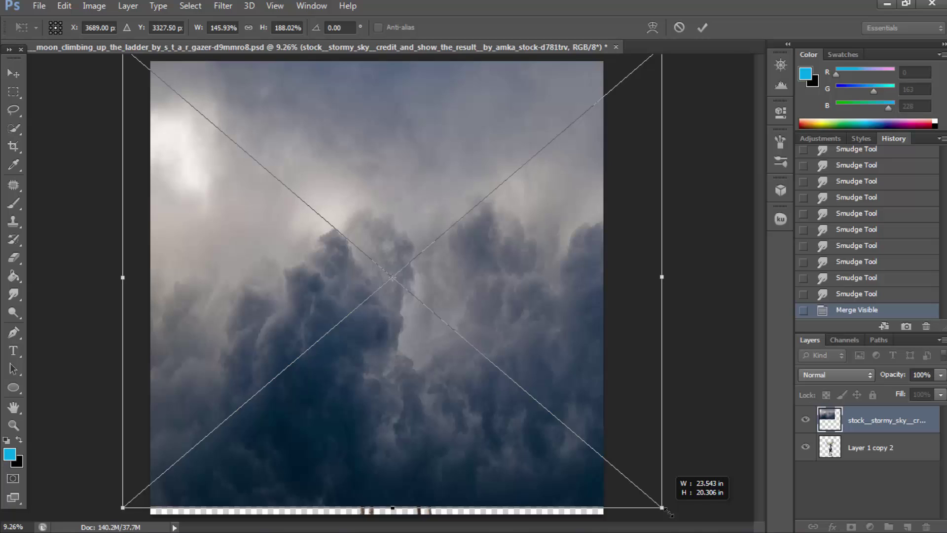
{"action": "left_click_drag", "start_coordinate": [490, 292], "coordinate": [650, 501]}
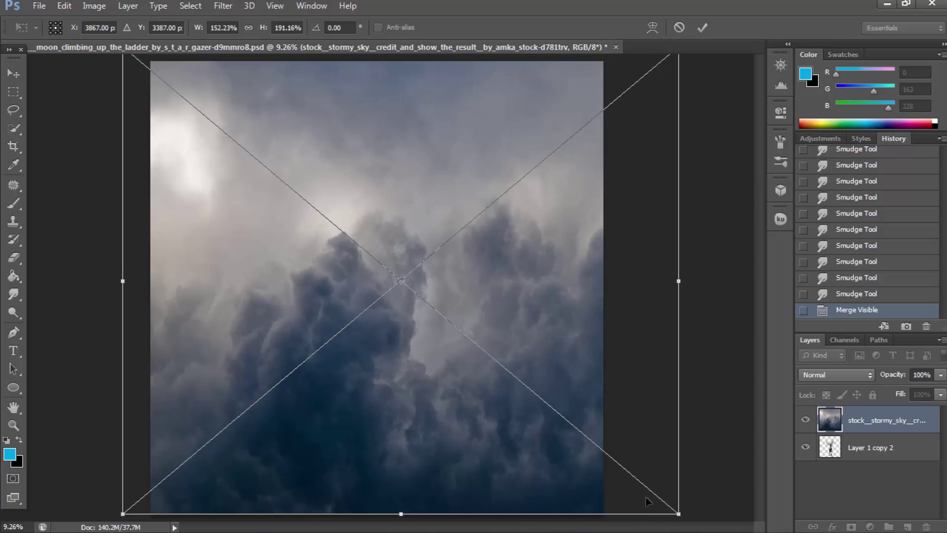
{"action": "left_click_drag", "start_coordinate": [598, 486], "coordinate": [584, 486]}
{"action": "left_click", "coordinate": [13, 93]}
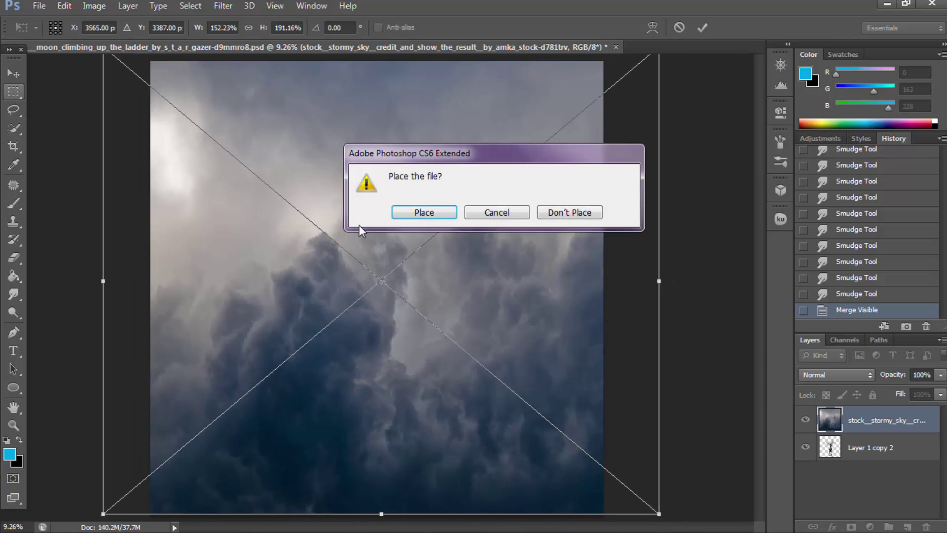
{"action": "left_click", "coordinate": [434, 217]}
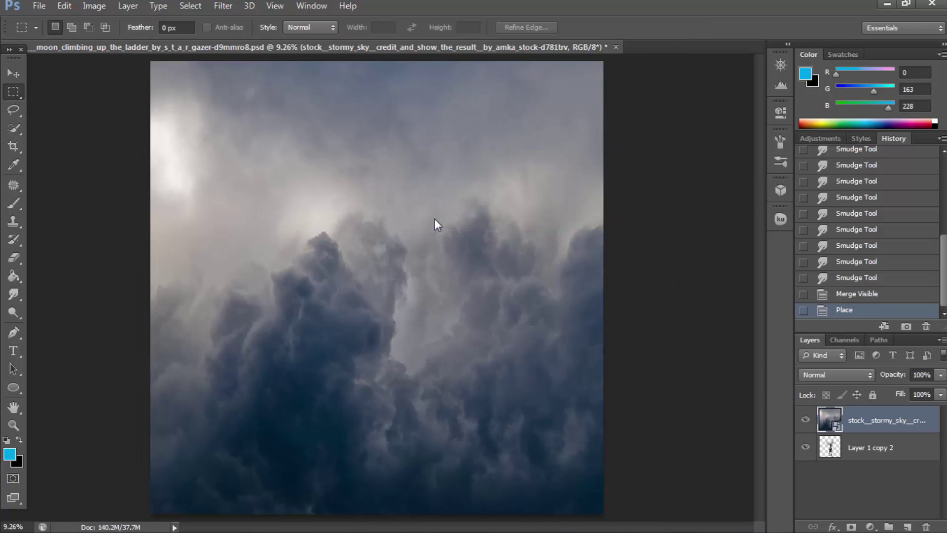
Move the sky layer beneath the figure and apply Auto Color to Layer 1 copy 2.
{"action": "left_click_drag", "start_coordinate": [860, 420], "coordinate": [861, 461]}
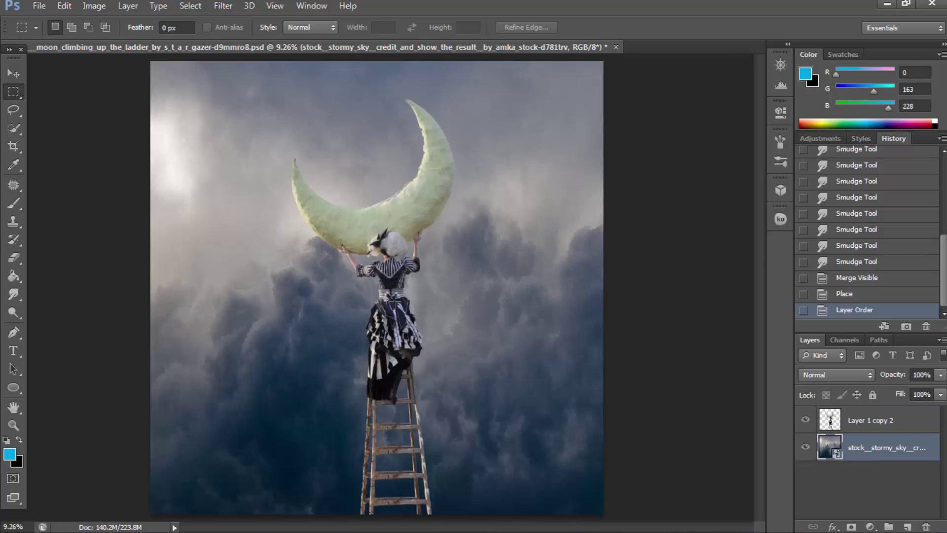
{"action": "left_click", "coordinate": [863, 418]}
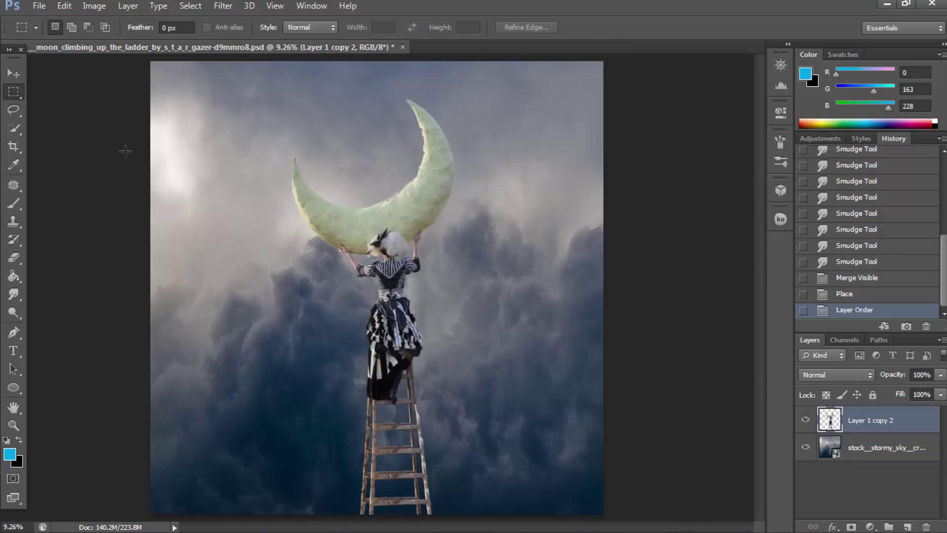
{"action": "left_click", "coordinate": [92, 5]}
{"action": "left_click", "coordinate": [90, 87]}
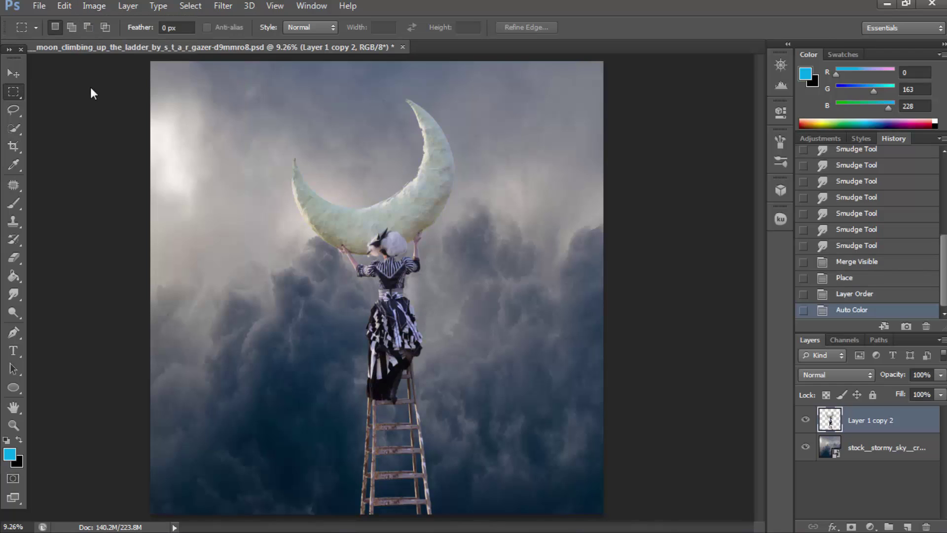
Apply a Deep Blue Photo Filter to the figure layer.
{"action": "left_click", "coordinate": [94, 5]}
{"action": "mouse_move", "coordinate": [114, 40]}
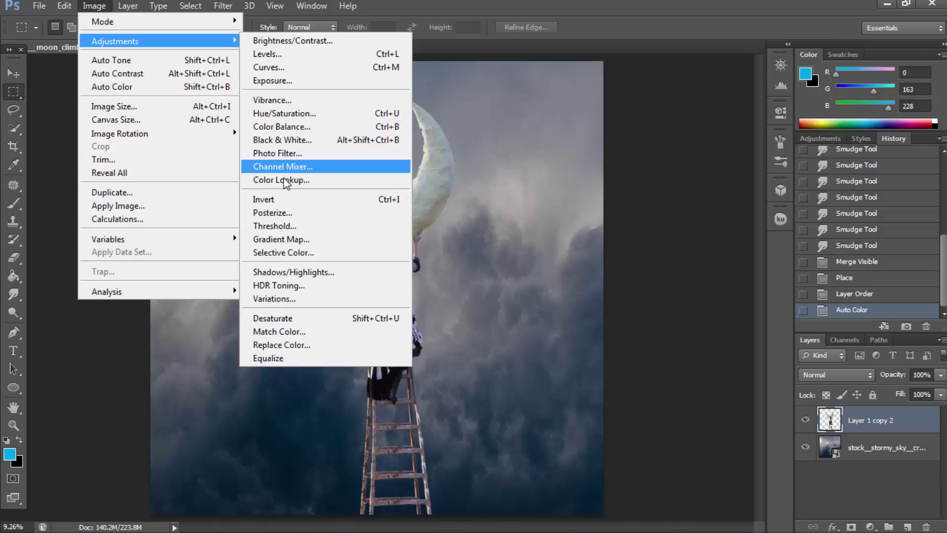
{"action": "left_click", "coordinate": [291, 153]}
{"action": "left_click", "coordinate": [768, 184]}
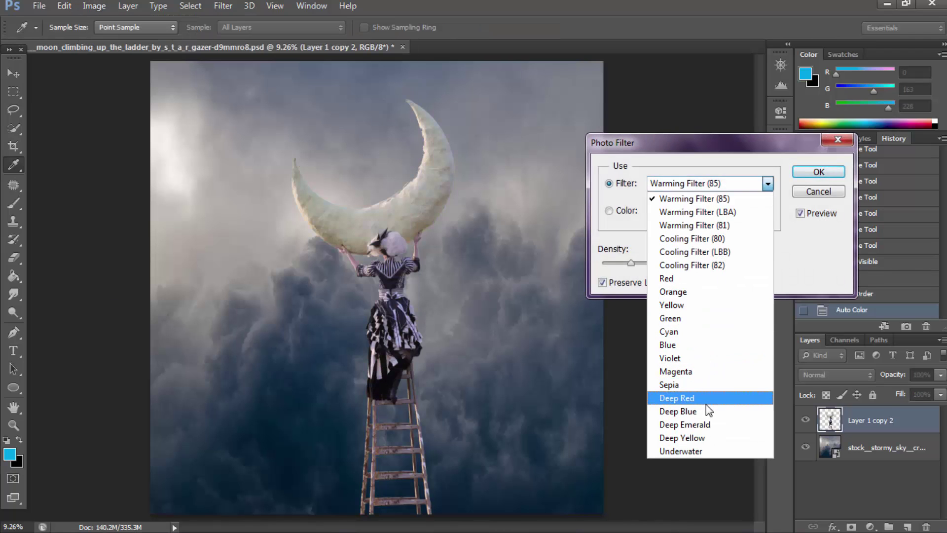
{"action": "left_click", "coordinate": [704, 407]}
{"action": "left_click", "coordinate": [818, 171]}
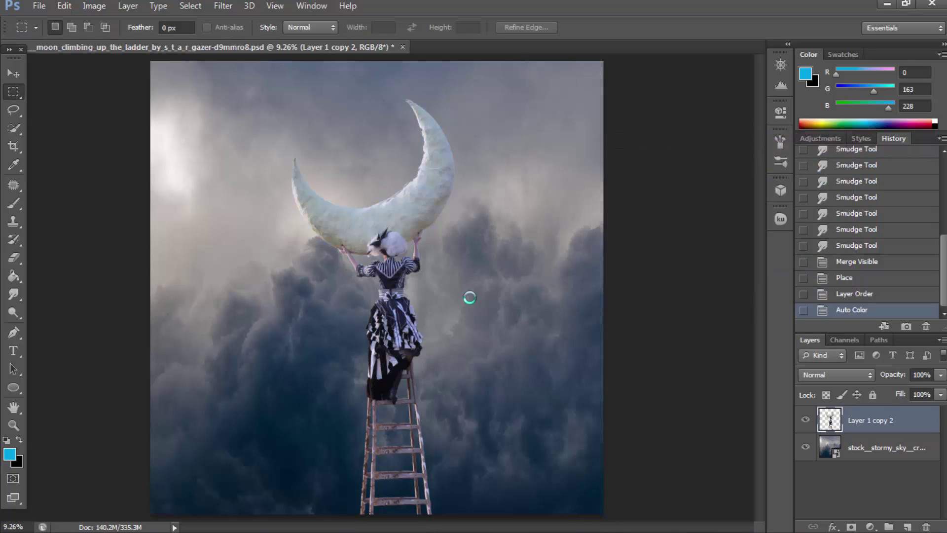
Place the star texture and enlarge it to cover the canvas.
{"action": "mouse_move", "coordinate": [82, 504]}
{"action": "left_mouse_down"}
{"action": "mouse_move", "coordinate": [336, 348]}
{"action": "mouse_move", "coordinate": [251, 231]}
{"action": "left_mouse_up"}
{"action": "left_click_drag", "start_coordinate": [474, 323], "coordinate": [584, 498]}
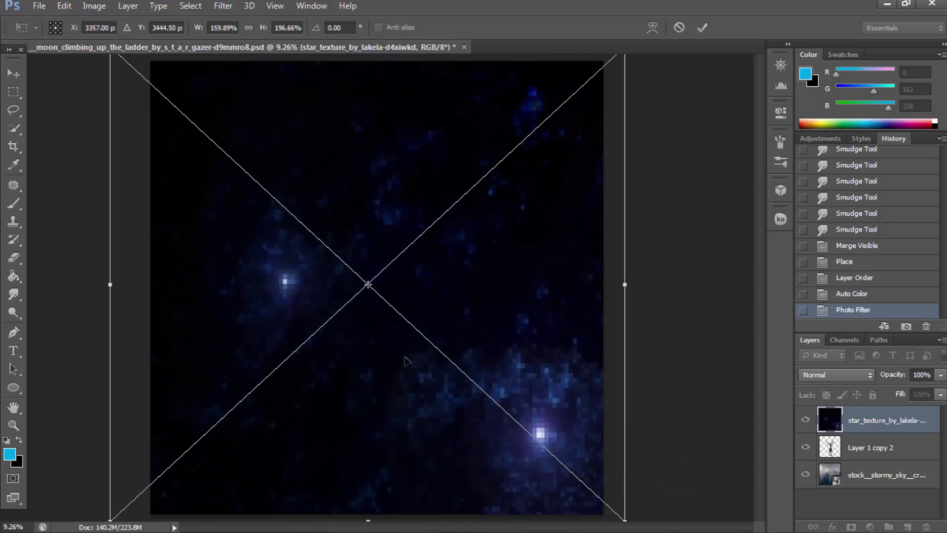
{"action": "left_click", "coordinate": [14, 93]}
{"action": "left_click", "coordinate": [402, 213]}
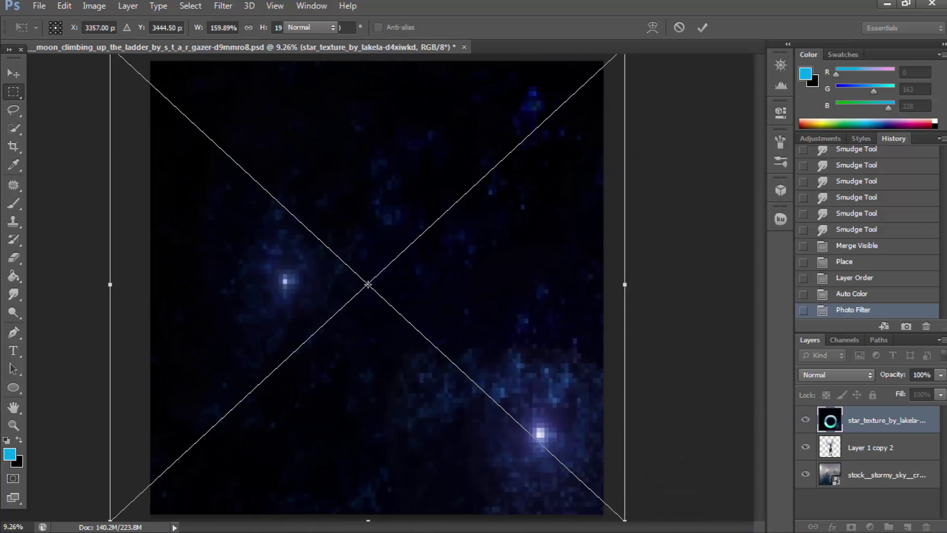
Move the star layer beneath the figure and rasterize it.
{"action": "left_click_drag", "start_coordinate": [837, 423], "coordinate": [836, 461]}
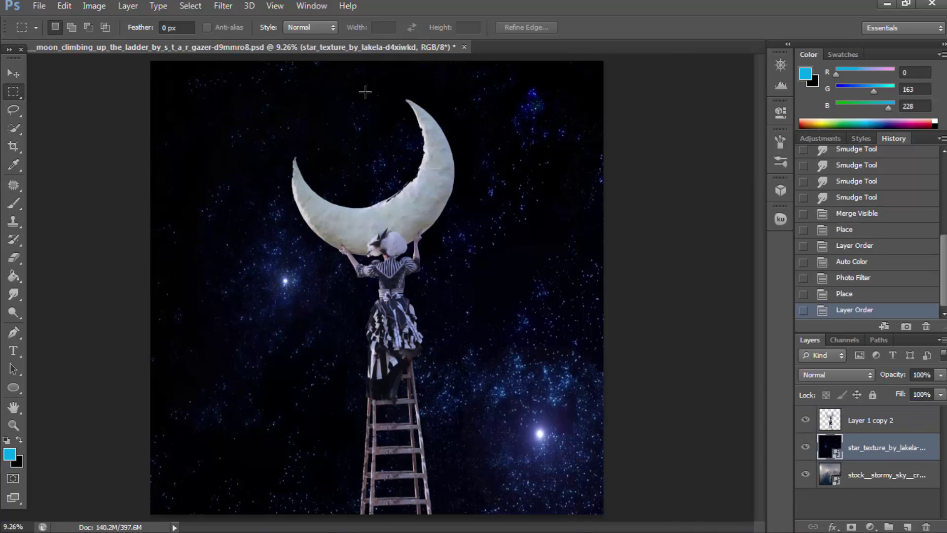
{"action": "left_click", "coordinate": [806, 447]}
{"action": "left_click", "coordinate": [807, 446]}
{"action": "double_click", "coordinate": [825, 446]}
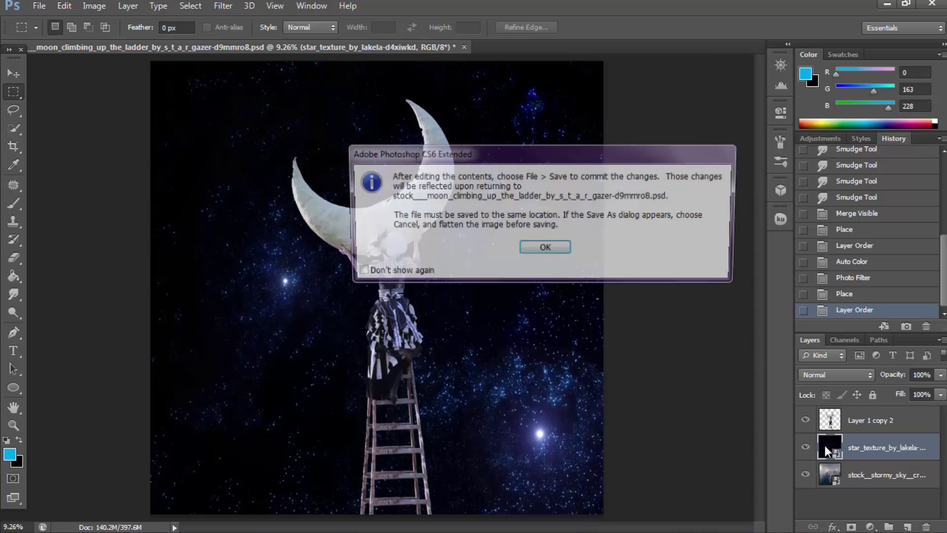
{"action": "left_click", "coordinate": [549, 249]}
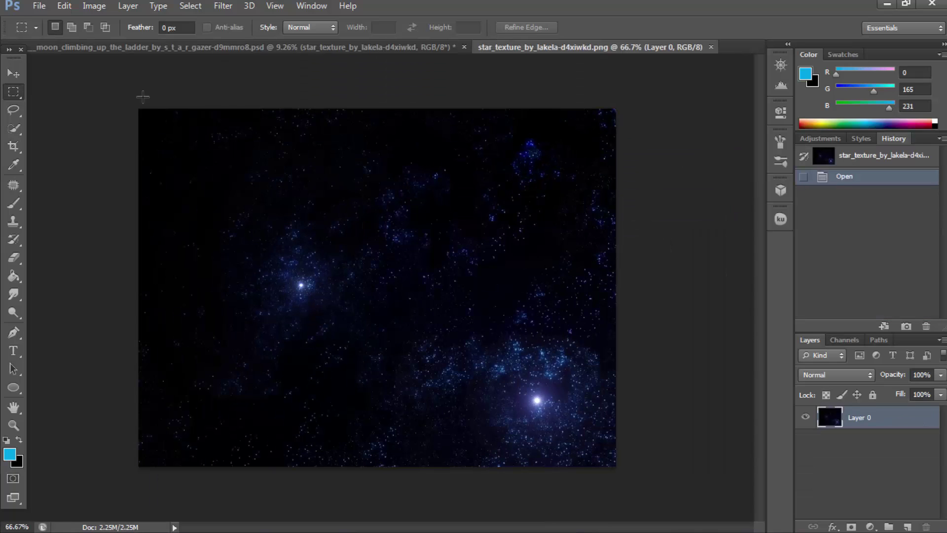
{"action": "left_click", "coordinate": [128, 45]}
{"action": "left_click", "coordinate": [13, 202]}
{"action": "left_click", "coordinate": [439, 263]}
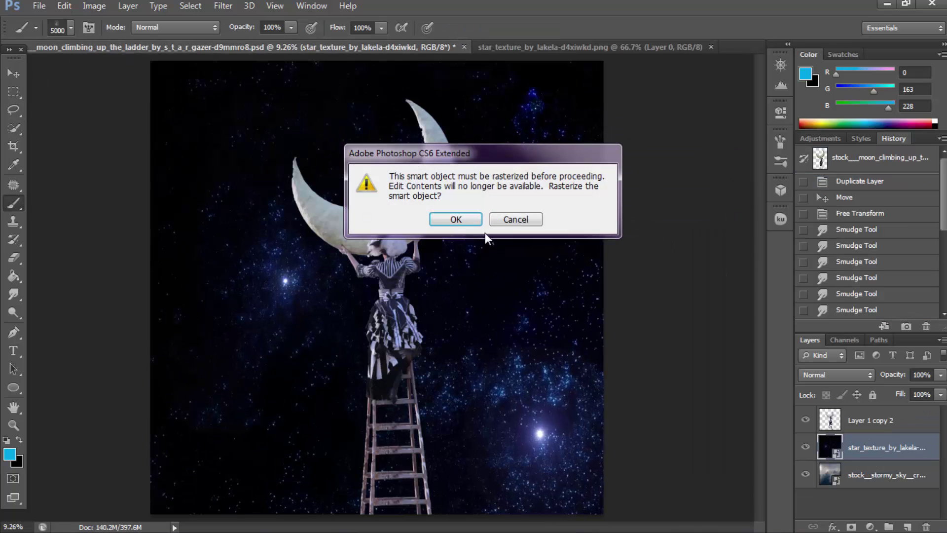
{"action": "left_click", "coordinate": [434, 218]}
Apply a 12-pixel Box Blur to the star layer.
{"action": "left_click", "coordinate": [223, 5]}
{"action": "mouse_move", "coordinate": [229, 146]}
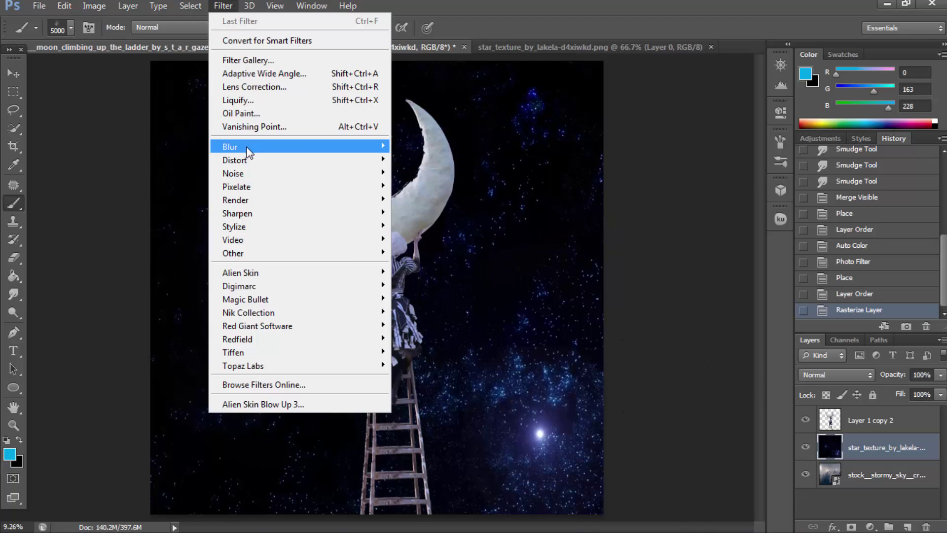
{"action": "left_click", "coordinate": [456, 232]}
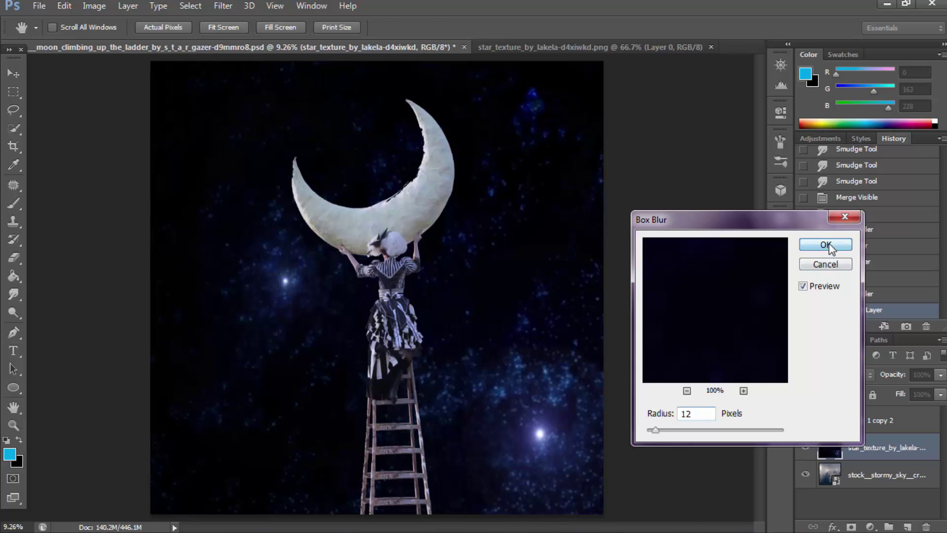
{"action": "left_click", "coordinate": [828, 245]}
Set the star layer's blend mode to Screen after comparing Color Dodge and Lighter Color.
{"action": "double_click", "coordinate": [831, 449]}
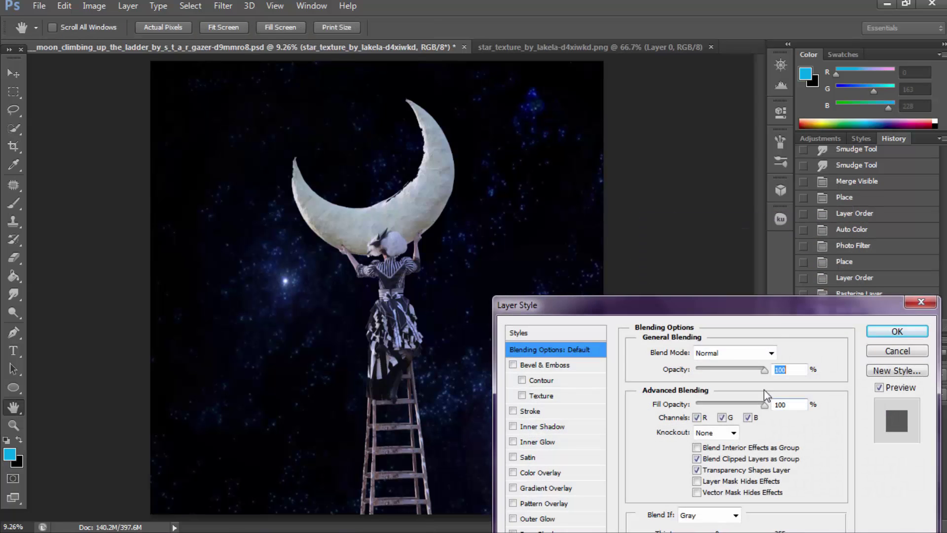
{"action": "left_click", "coordinate": [771, 352]}
{"action": "left_click", "coordinate": [720, 108]}
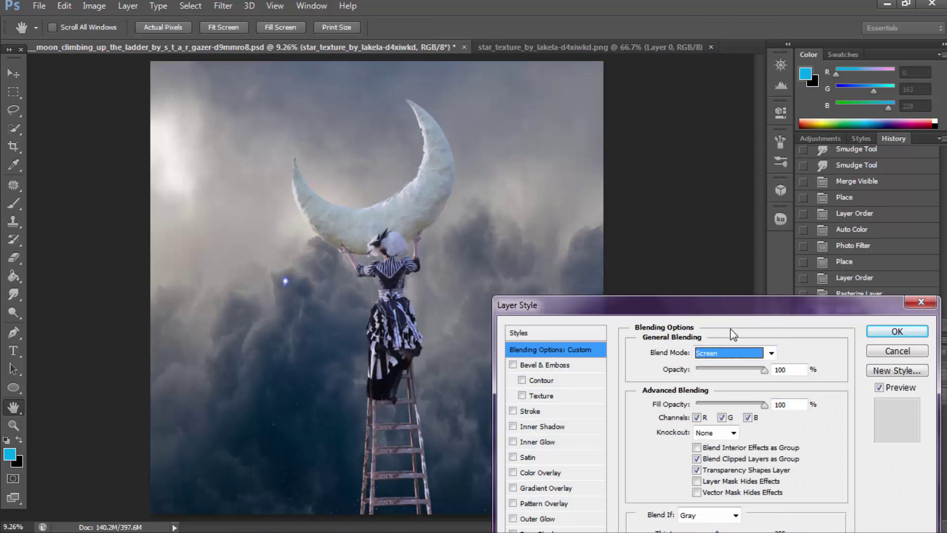
{"action": "key", "text": "Down"}
{"action": "key", "text": "Up"}
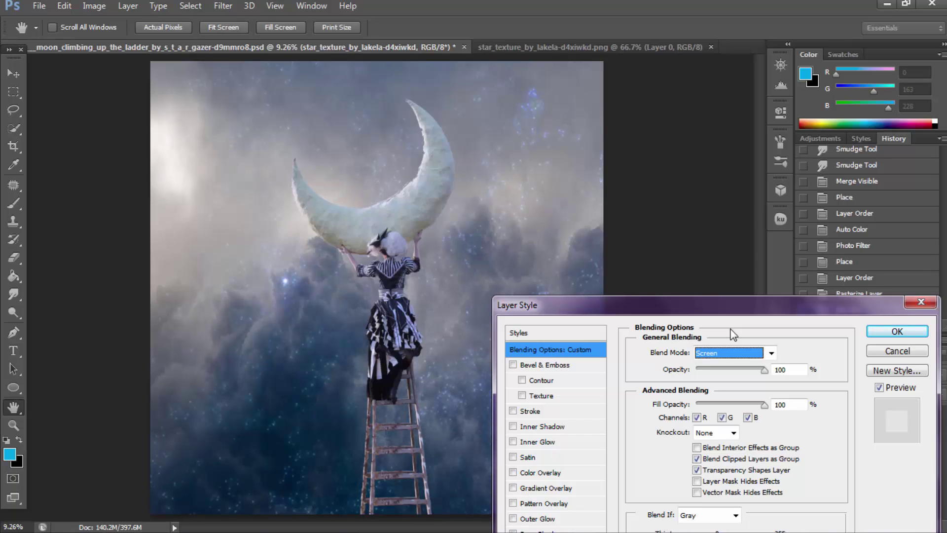
{"action": "left_click_drag", "start_coordinate": [740, 305], "coordinate": [890, 304]}
{"action": "key", "text": "Down"}
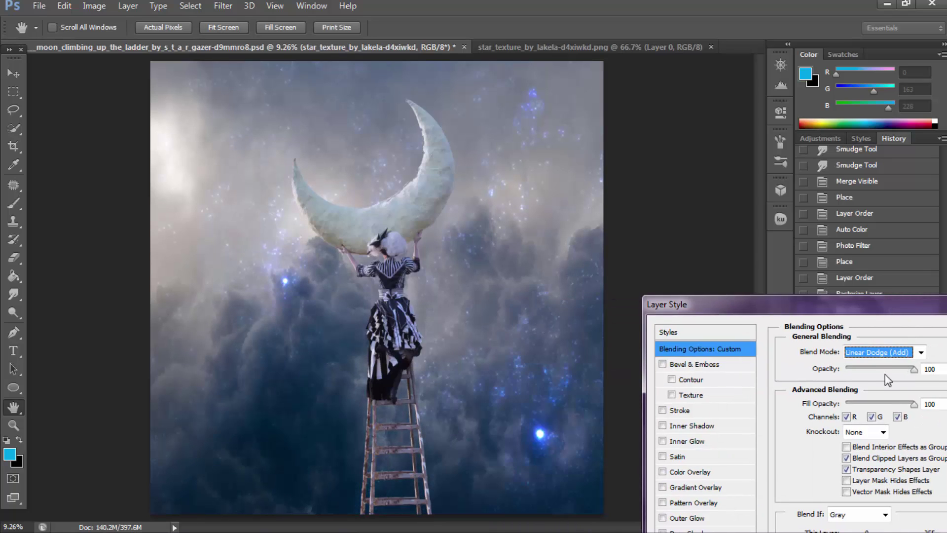
{"action": "key", "text": "Down"}
{"action": "key", "text": "Up"}
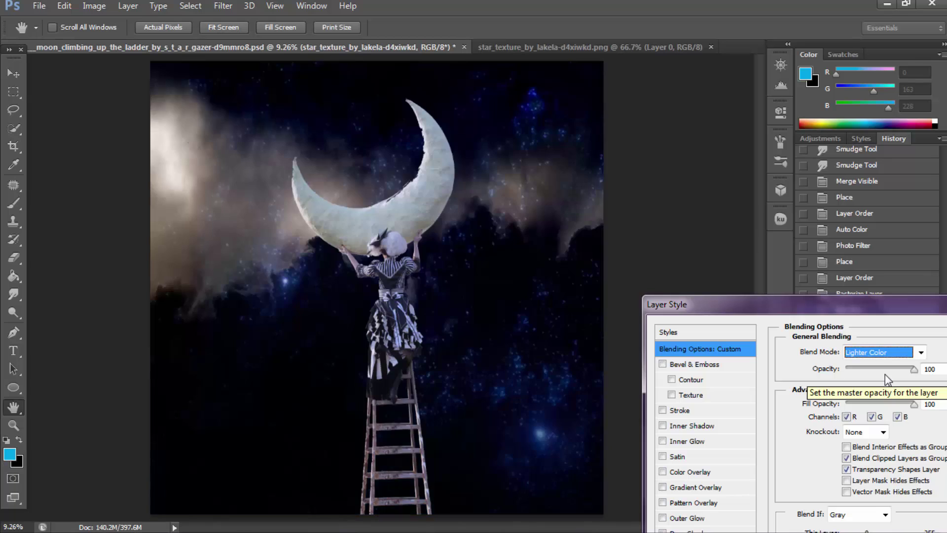
{"action": "key", "text": "Up"}
{"action": "key", "text": "Up"}
{"action": "key", "text": "Up"}
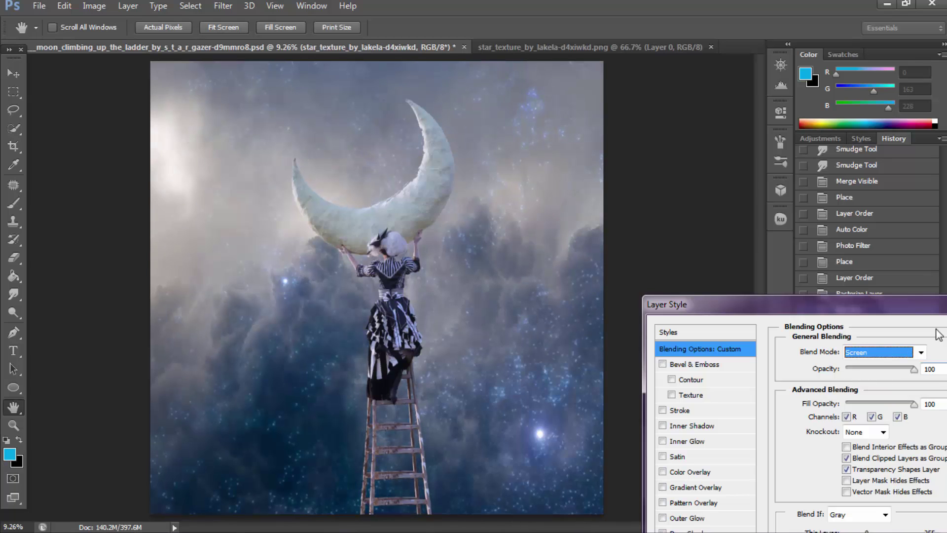
{"action": "left_click_drag", "start_coordinate": [770, 304], "coordinate": [639, 305]}
{"action": "left_click", "coordinate": [905, 334]}
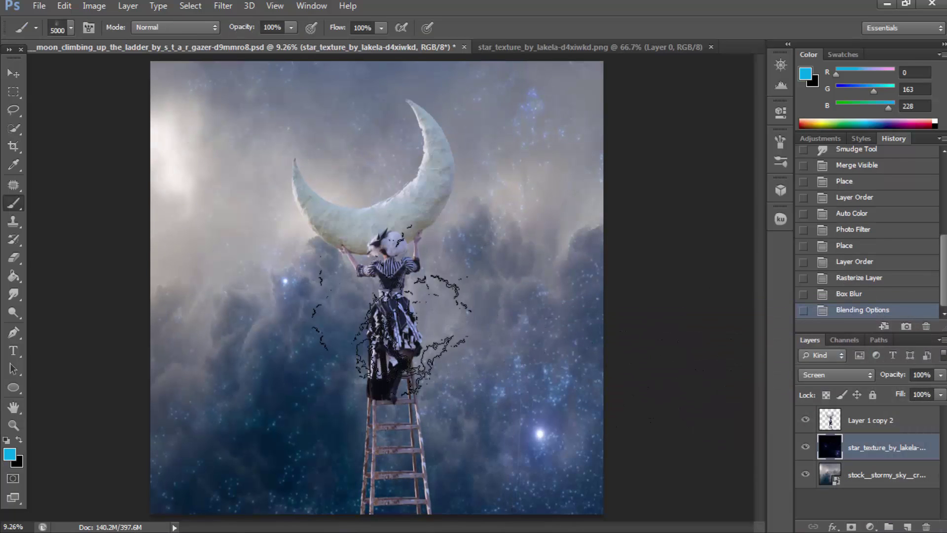
Zoom in on the moon, select Layer 1 copy 2 and set a 40%-hardness eraser.
{"action": "left_click", "coordinate": [13, 425]}
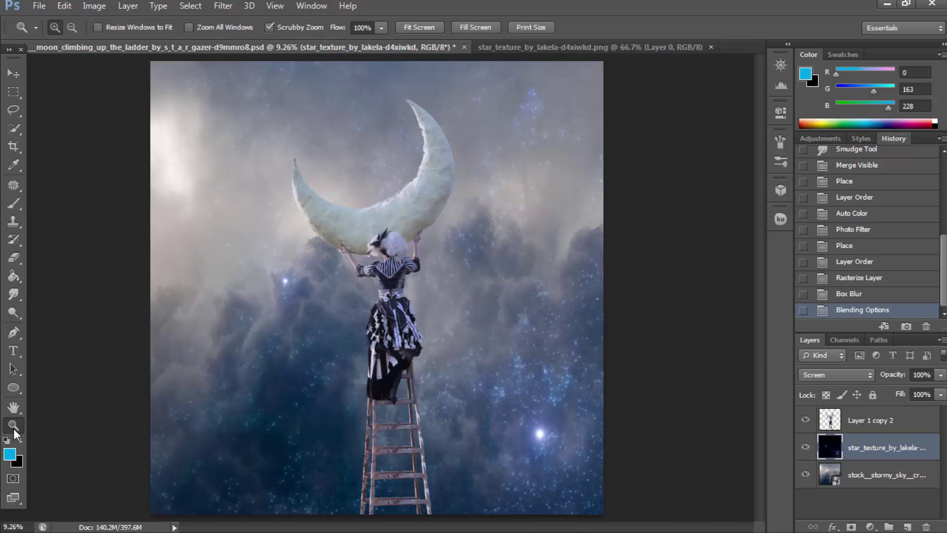
{"action": "left_click_drag", "start_coordinate": [401, 179], "coordinate": [505, 205]}
{"action": "scroll", "coordinate": [506, 205], "scroll_direction": "up", "scroll_amount": 2}
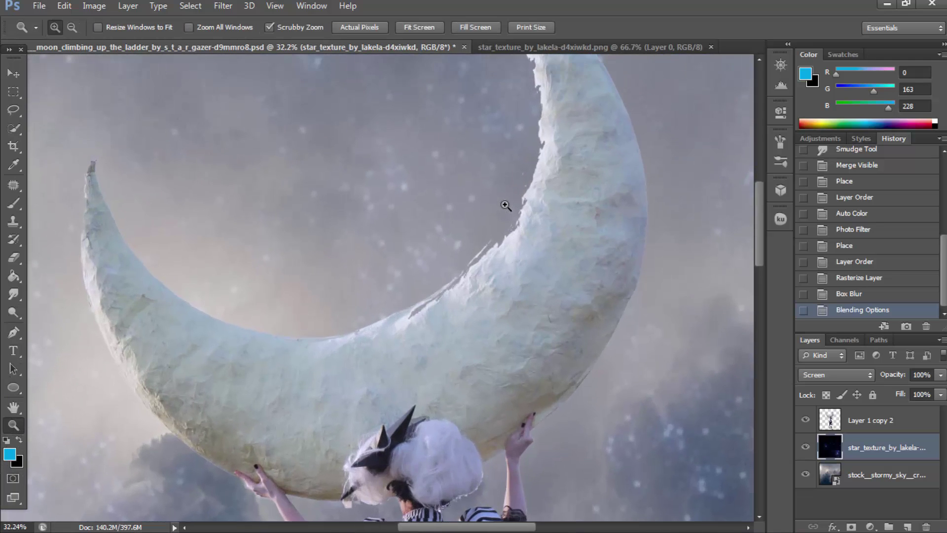
{"action": "scroll", "coordinate": [505, 205], "scroll_direction": "up", "scroll_amount": 2}
{"action": "scroll", "coordinate": [506, 205], "scroll_direction": "up", "scroll_amount": 2}
{"action": "left_click_drag", "start_coordinate": [478, 249], "coordinate": [490, 262]}
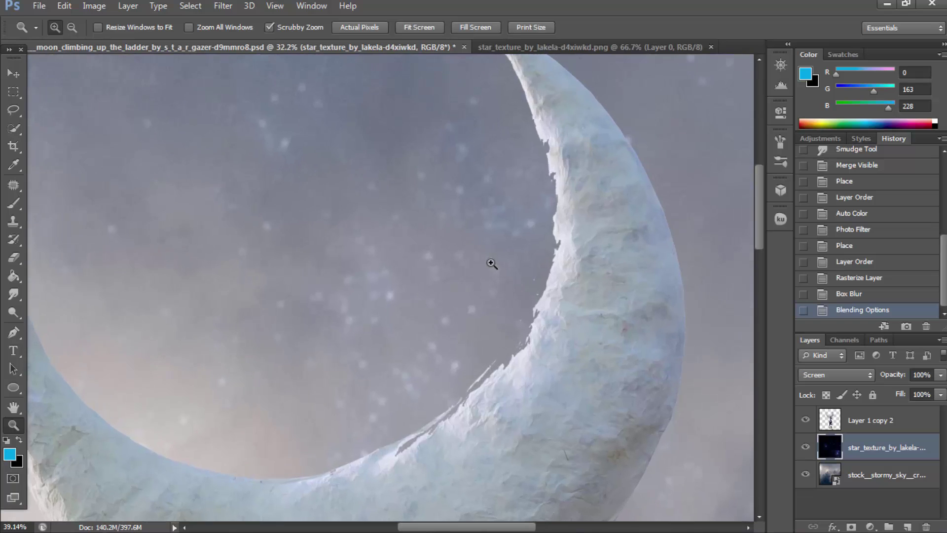
{"action": "left_click", "coordinate": [824, 424]}
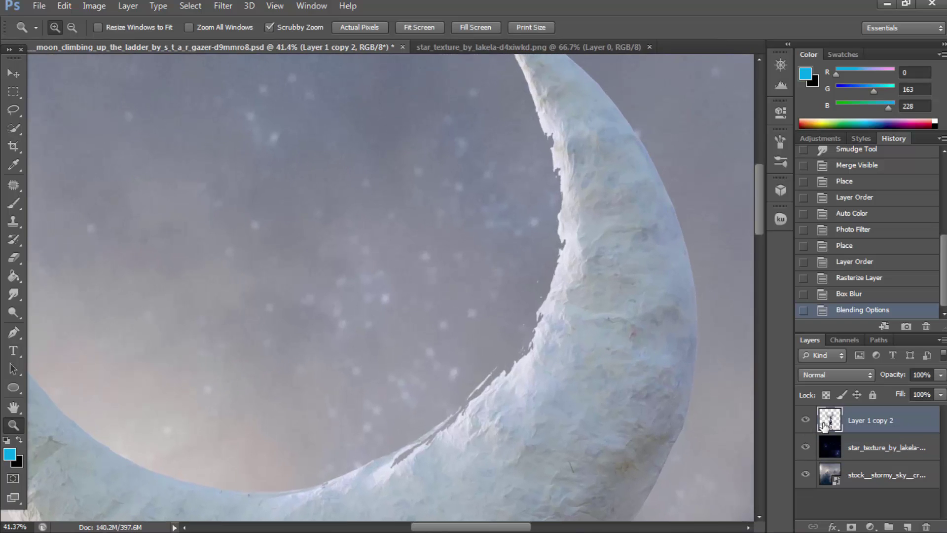
{"action": "left_click", "coordinate": [13, 257]}
{"action": "right_click", "coordinate": [407, 311]}
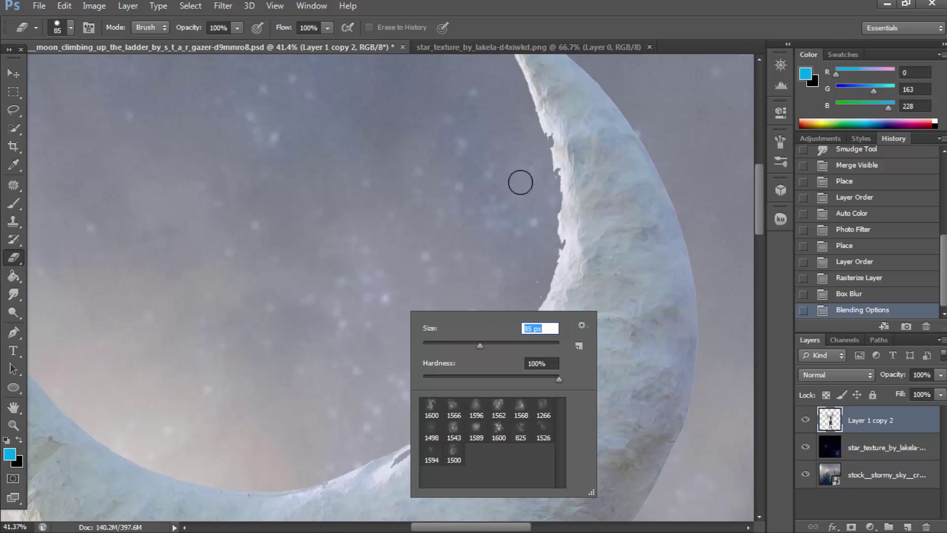
{"action": "left_click", "coordinate": [478, 377]}
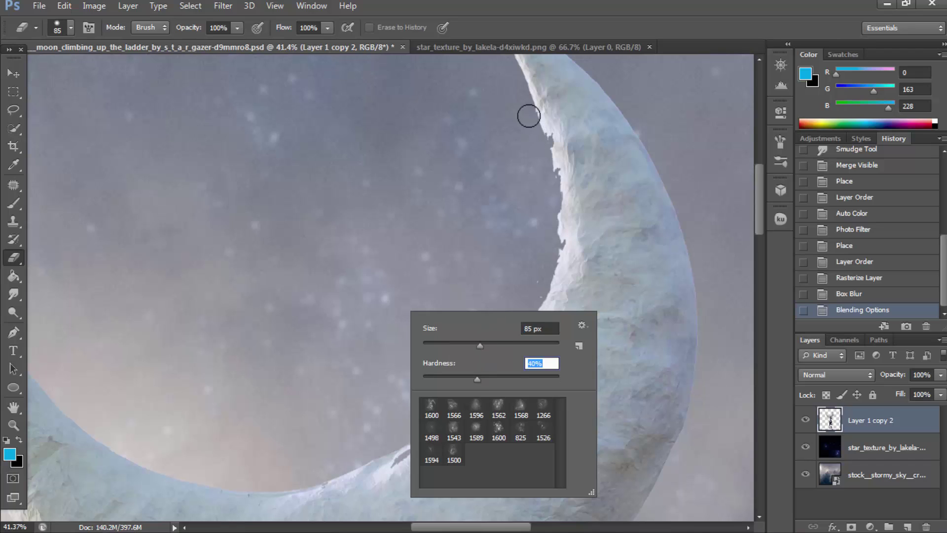
{"action": "key", "text": "Return"}
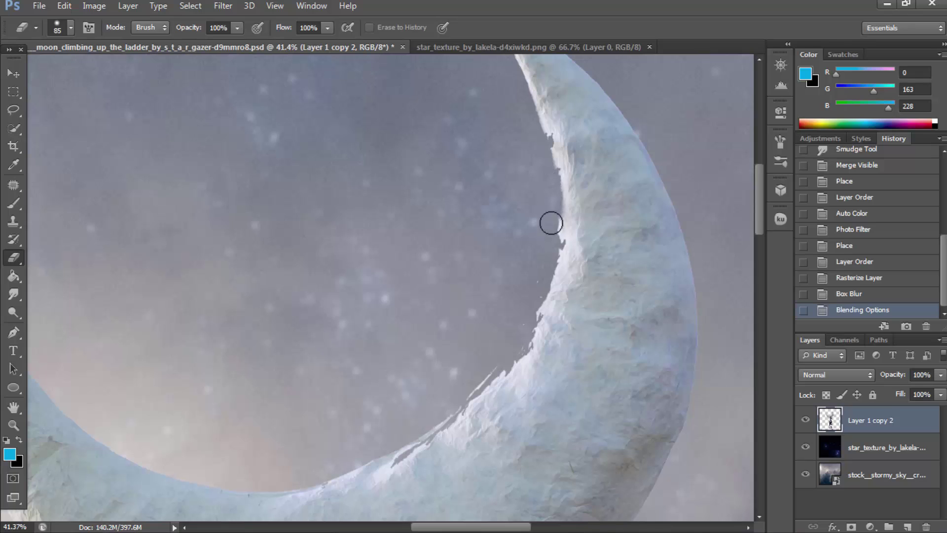
Erase the moon's jagged inner edge into a smooth curve on Layer 1 copy 2.
{"action": "left_click_drag", "start_coordinate": [546, 243], "coordinate": [545, 246]}
{"action": "left_click", "coordinate": [584, 275]}
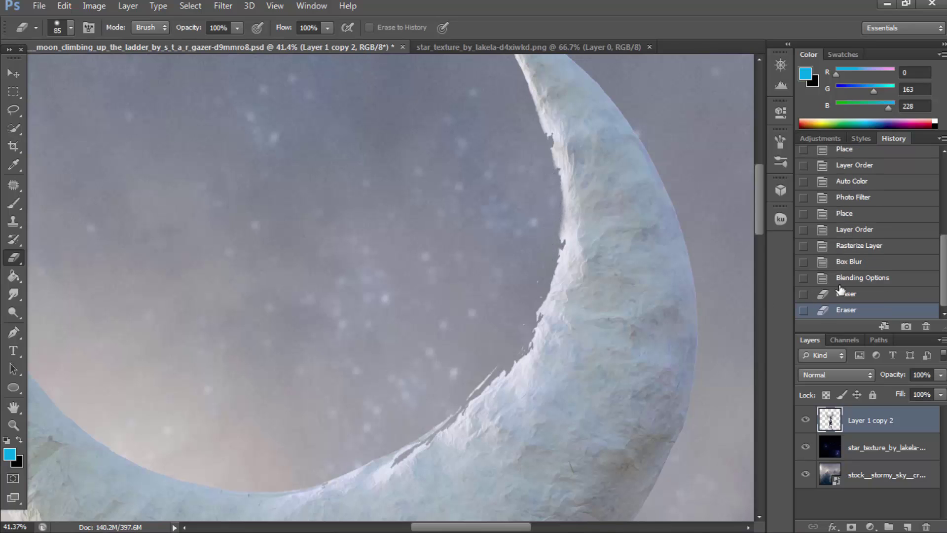
{"action": "key", "text": "ctrl+alt+z"}
{"action": "key", "text": "ctrl+alt+z"}
{"action": "right_click", "coordinate": [596, 292]}
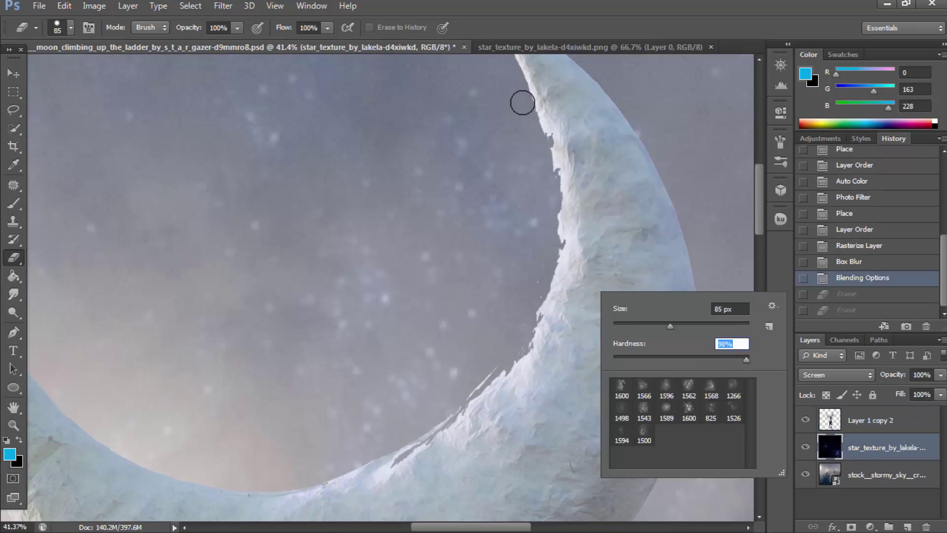
{"action": "key", "text": "Return"}
{"action": "left_click_drag", "start_coordinate": [537, 131], "coordinate": [553, 155]}
{"action": "left_click", "coordinate": [822, 418]}
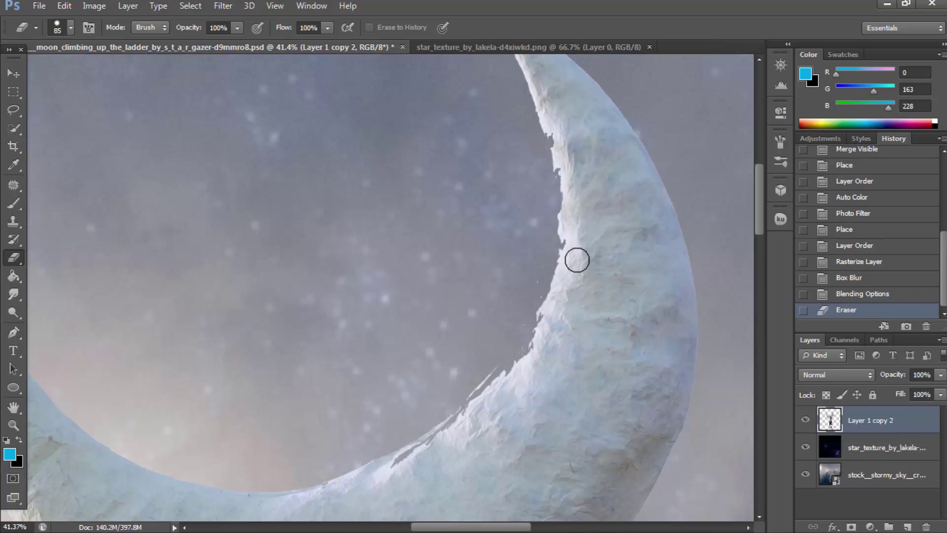
{"action": "mouse_move", "coordinate": [524, 106]}
{"action": "left_mouse_down"}
{"action": "mouse_move", "coordinate": [549, 177]}
{"action": "mouse_move", "coordinate": [552, 224]}
{"action": "mouse_move", "coordinate": [535, 308]}
{"action": "left_mouse_up"}
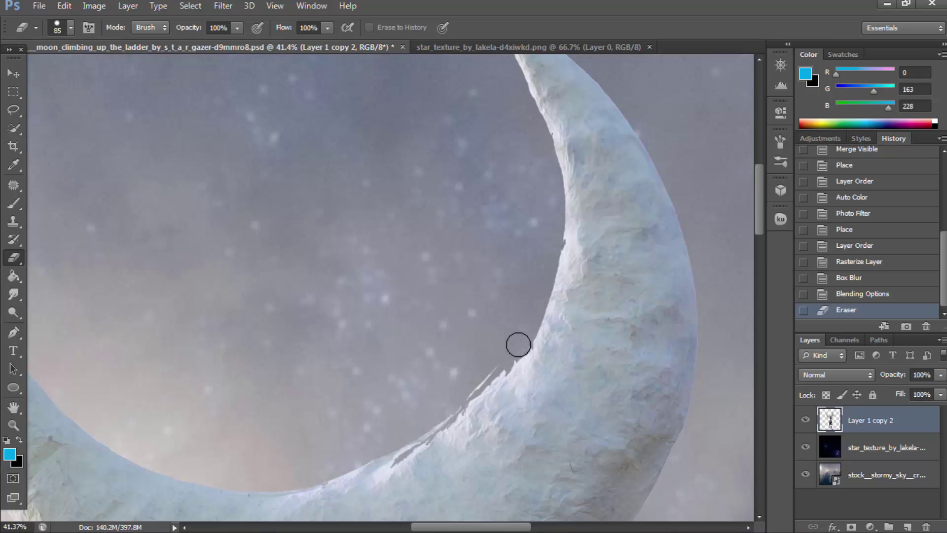
{"action": "mouse_move", "coordinate": [518, 344]}
{"action": "left_mouse_down"}
{"action": "mouse_move", "coordinate": [391, 453]}
{"action": "mouse_move", "coordinate": [305, 479]}
{"action": "mouse_move", "coordinate": [298, 429]}
{"action": "left_mouse_up"}
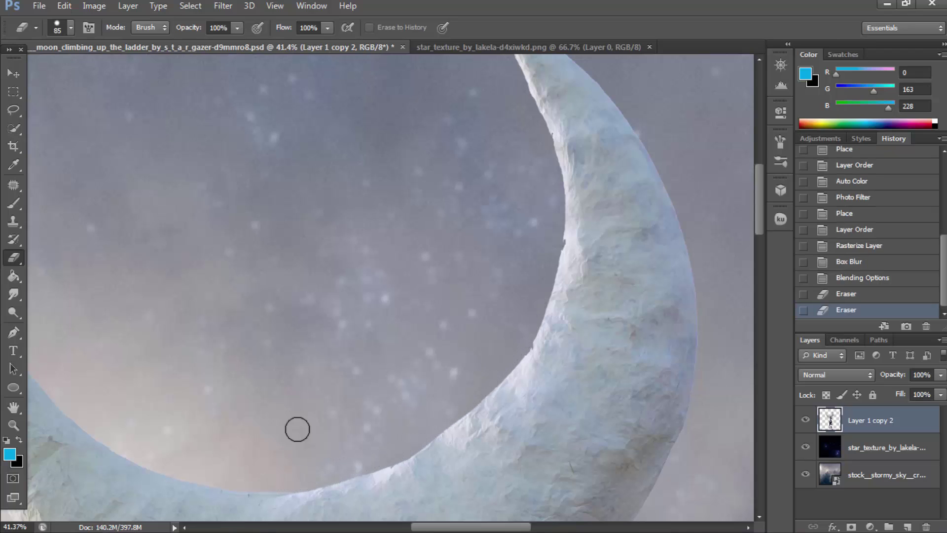
Zoom out to fit the whole image on screen.
{"action": "left_click", "coordinate": [11, 425]}
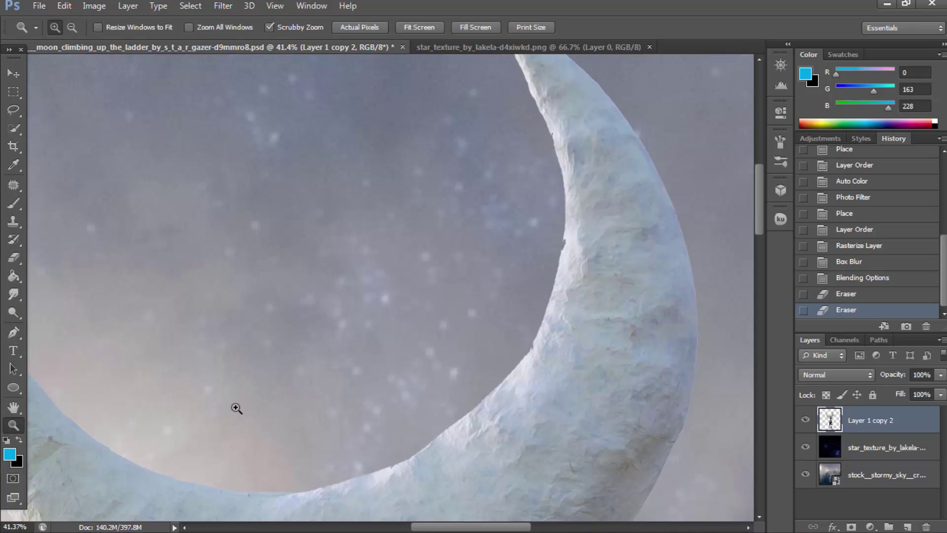
{"action": "left_click_drag", "start_coordinate": [237, 409], "coordinate": [207, 409]}
{"action": "left_click_drag", "start_coordinate": [363, 254], "coordinate": [402, 226]}
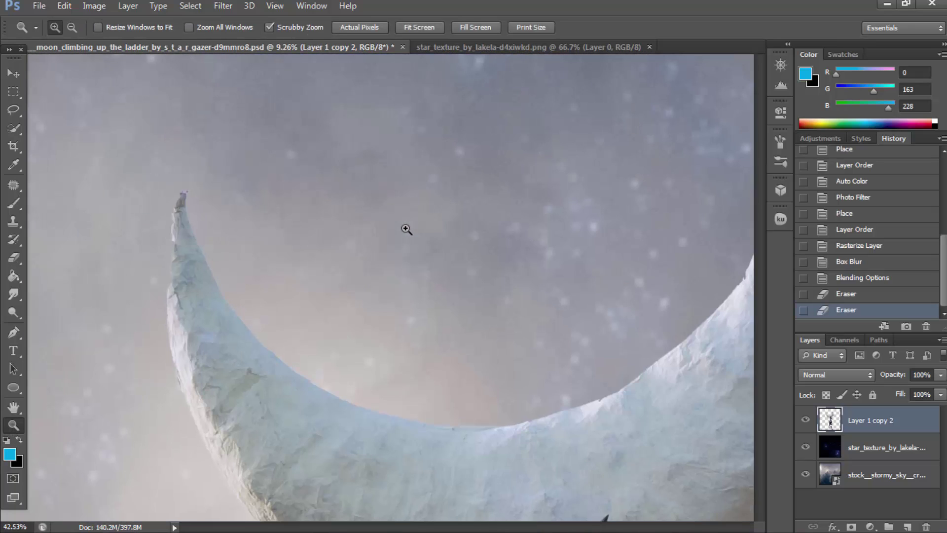
{"action": "right_click", "coordinate": [401, 238]}
{"action": "left_click", "coordinate": [401, 239]}
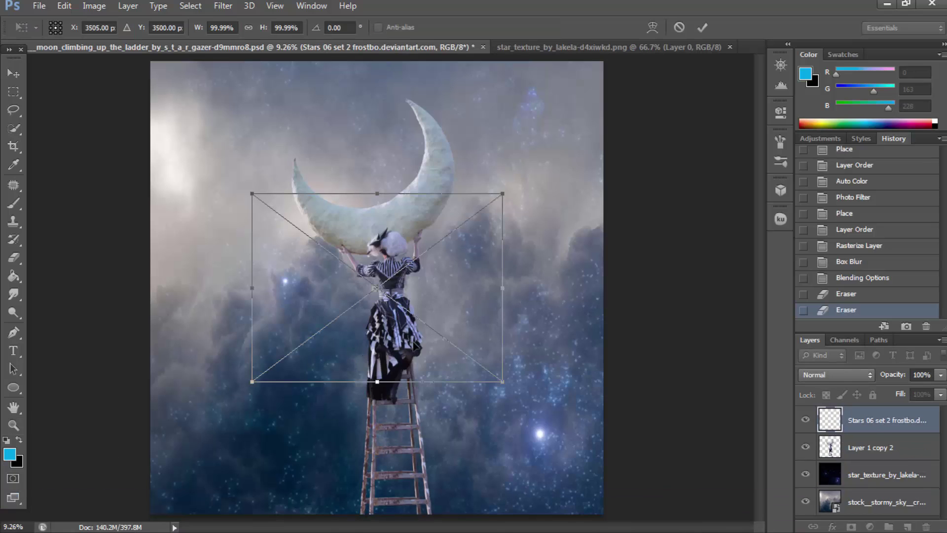
Place Stars 06 over the moon, then place and delete Stars 05.
{"action": "mouse_move", "coordinate": [443, 365]}
{"action": "left_mouse_down"}
{"action": "mouse_move", "coordinate": [311, 173]}
{"action": "mouse_move", "coordinate": [266, 204]}
{"action": "left_mouse_up"}
{"action": "left_click", "coordinate": [15, 91]}
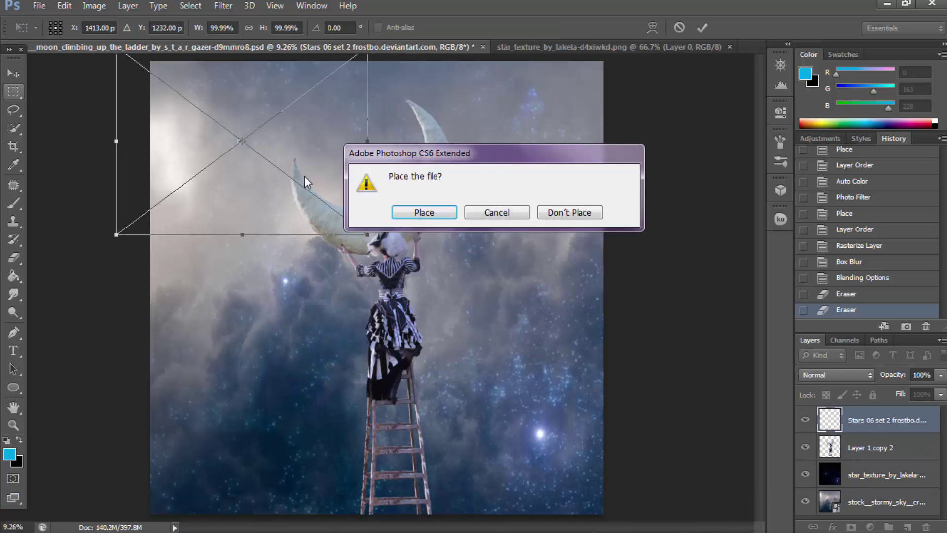
{"action": "left_click", "coordinate": [445, 212]}
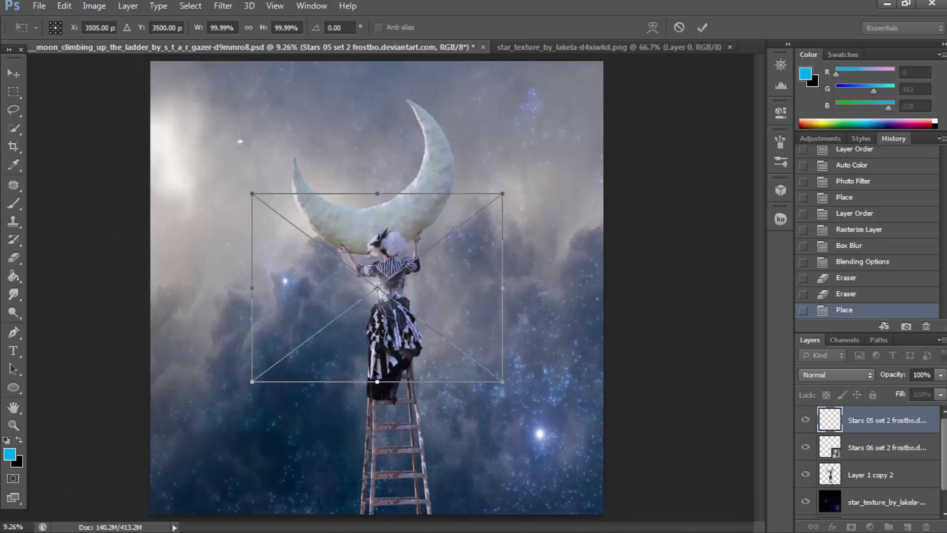
{"action": "mouse_move", "coordinate": [333, 333]}
{"action": "left_mouse_down"}
{"action": "mouse_move", "coordinate": [260, 429]}
{"action": "mouse_move", "coordinate": [556, 178]}
{"action": "mouse_move", "coordinate": [550, 167]}
{"action": "left_mouse_up"}
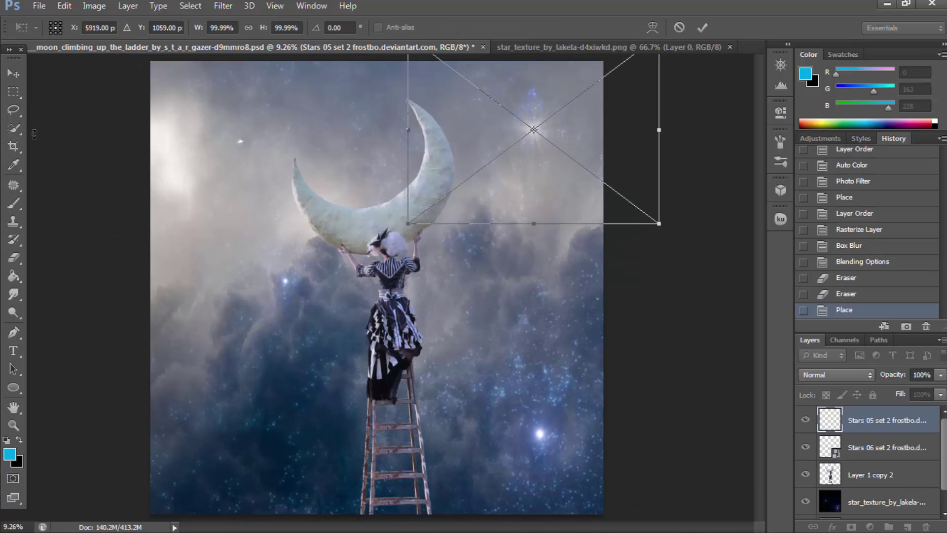
{"action": "left_click", "coordinate": [13, 91]}
{"action": "left_click", "coordinate": [413, 208]}
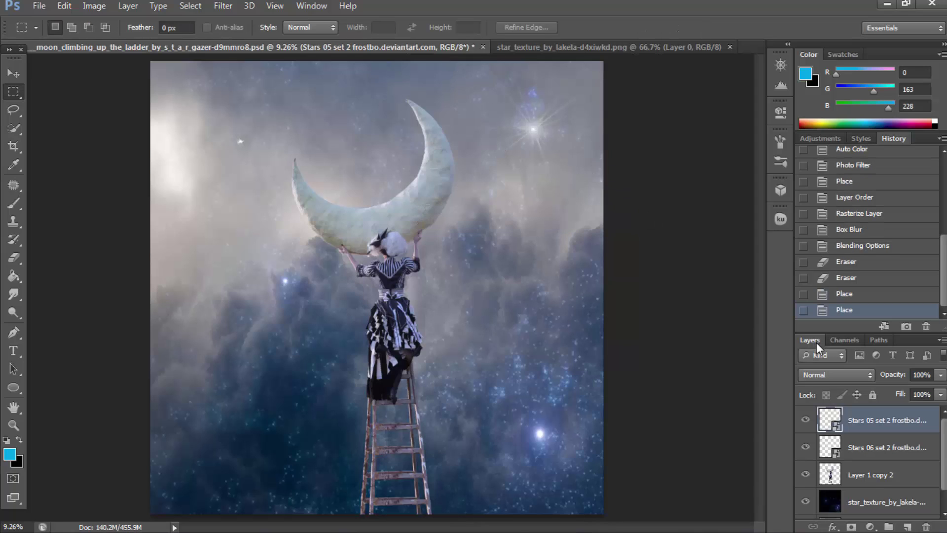
{"action": "key", "text": "Delete"}
Place Stars 04, enlarge it and move it beside the moon.
{"action": "left_click_drag", "start_coordinate": [342, 310], "coordinate": [219, 368]}
{"action": "left_click_drag", "start_coordinate": [380, 252], "coordinate": [468, 186]}
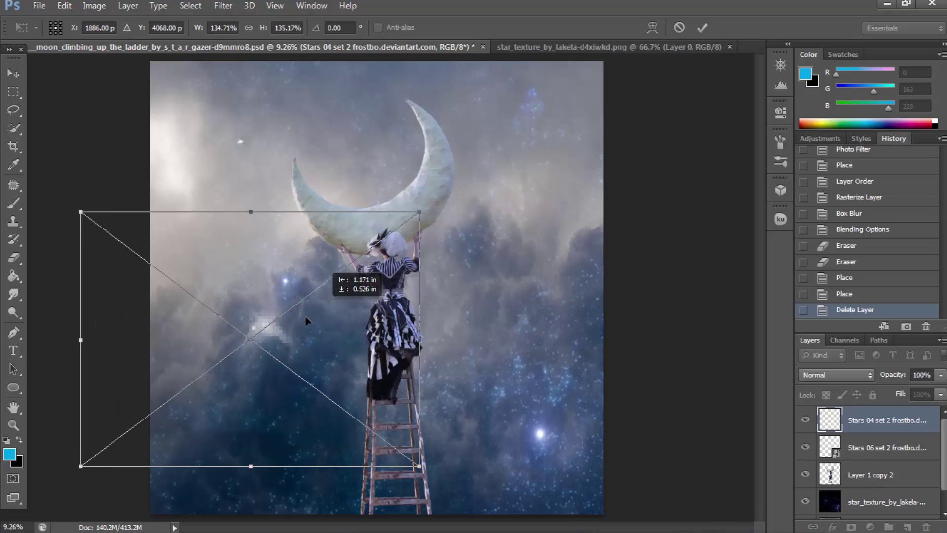
{"action": "left_click_drag", "start_coordinate": [375, 283], "coordinate": [302, 324]}
{"action": "key", "text": "Return"}
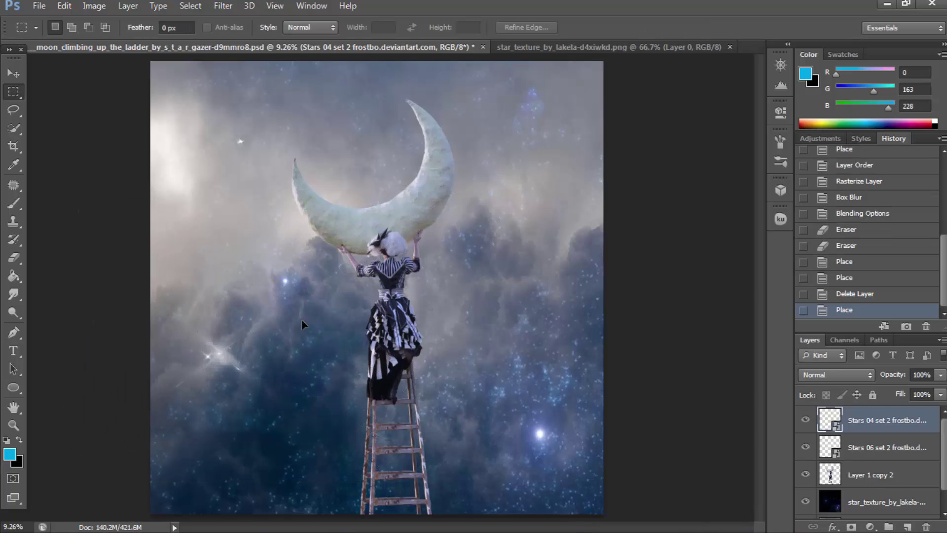
{"action": "left_click", "coordinate": [13, 73]}
{"action": "left_click_drag", "start_coordinate": [167, 379], "coordinate": [300, 133]}
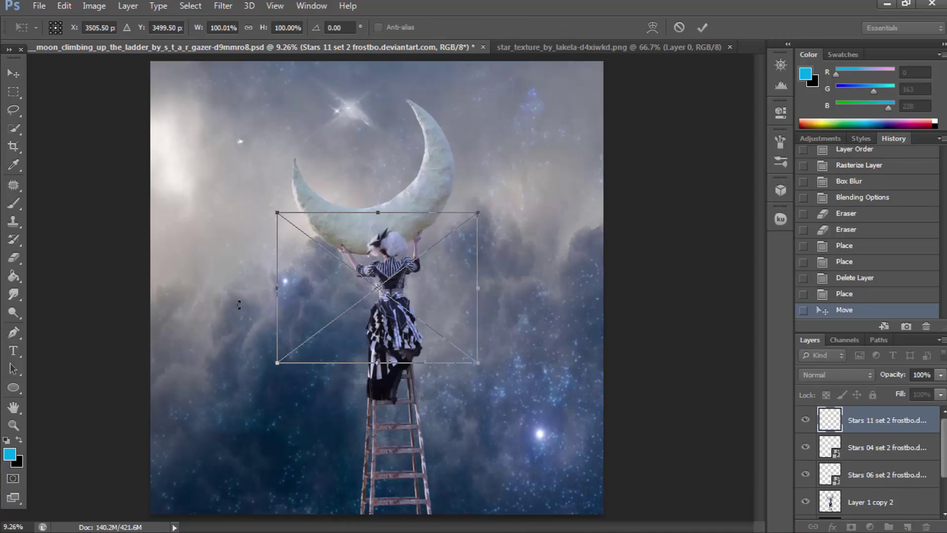
Place the Stars 11 and Stars 08 flares in the sky.
{"action": "mouse_move", "coordinate": [355, 320]}
{"action": "left_mouse_down"}
{"action": "mouse_move", "coordinate": [245, 374]}
{"action": "mouse_move", "coordinate": [551, 257]}
{"action": "left_mouse_up"}
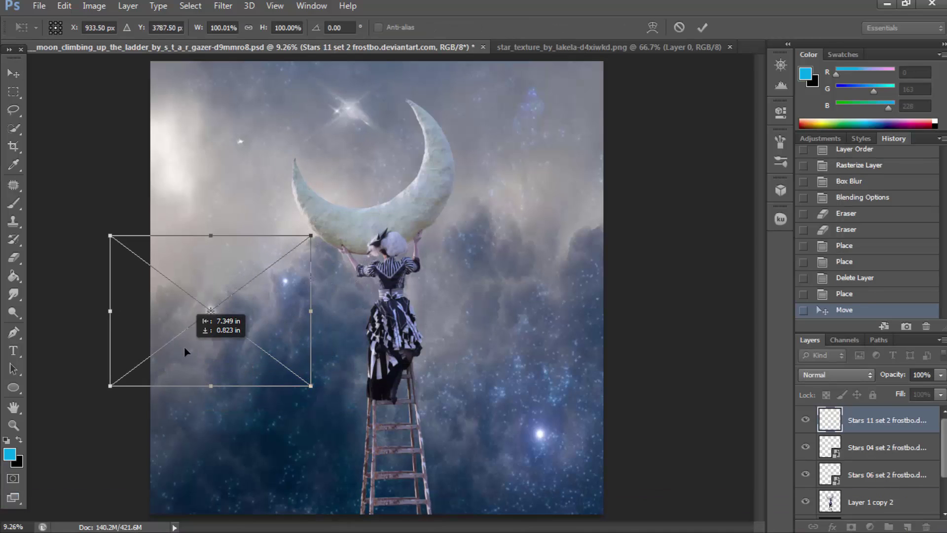
{"action": "key", "text": "Return"}
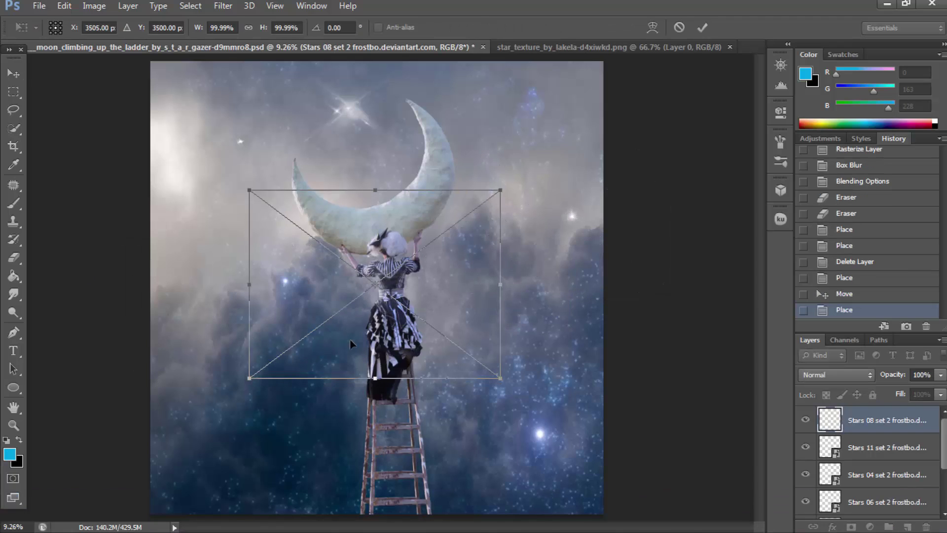
{"action": "left_click_drag", "start_coordinate": [350, 339], "coordinate": [243, 293]}
{"action": "key", "text": "Return"}
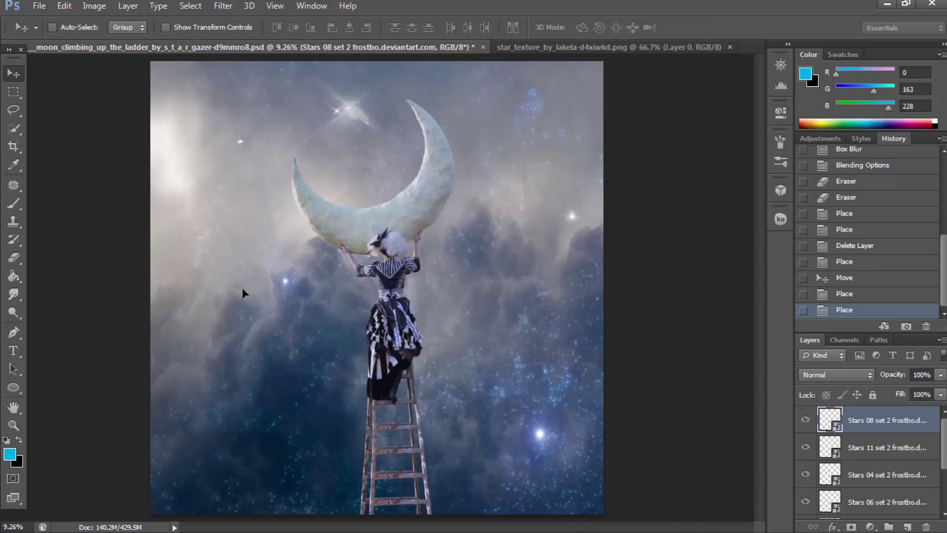
Duplicate Stars 08, move the copy, and rotate it with Free Transform.
{"action": "left_click", "coordinate": [13, 92]}
{"action": "right_click", "coordinate": [251, 227]}
{"action": "left_click", "coordinate": [300, 257]}
{"action": "key", "text": "Return"}
{"action": "key", "text": "v"}
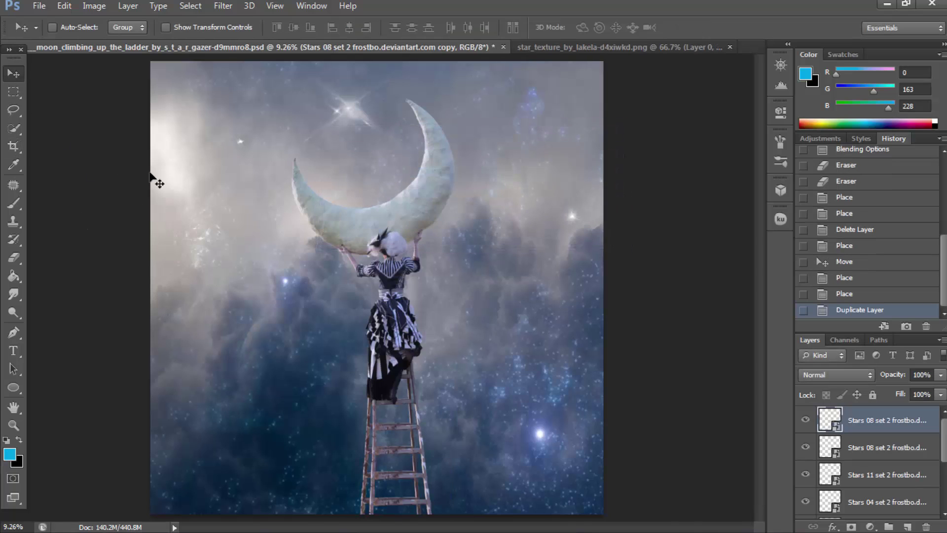
{"action": "mouse_move", "coordinate": [152, 180]}
{"action": "left_mouse_down"}
{"action": "mouse_move", "coordinate": [566, 210]}
{"action": "mouse_move", "coordinate": [514, 175]}
{"action": "left_mouse_up"}
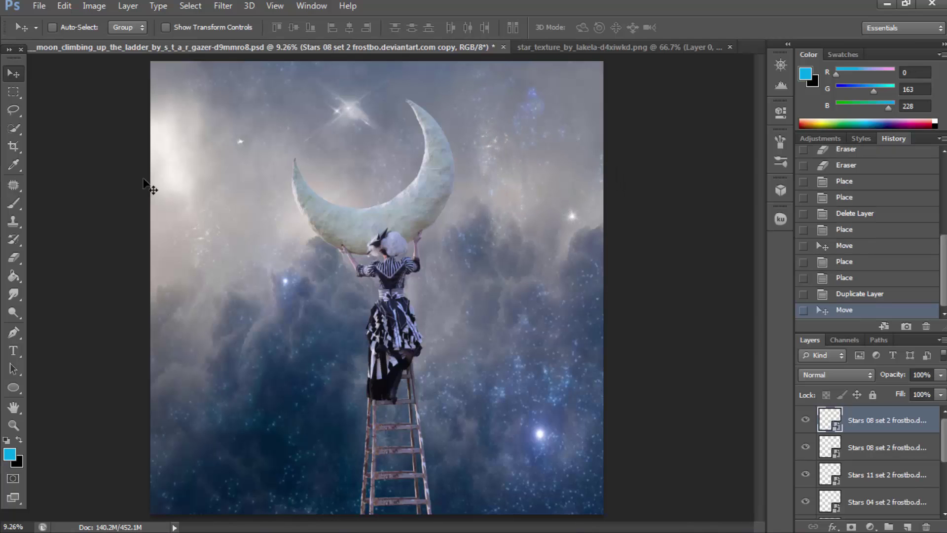
{"action": "left_click", "coordinate": [14, 92]}
{"action": "right_click", "coordinate": [406, 230]}
{"action": "left_click", "coordinate": [458, 400]}
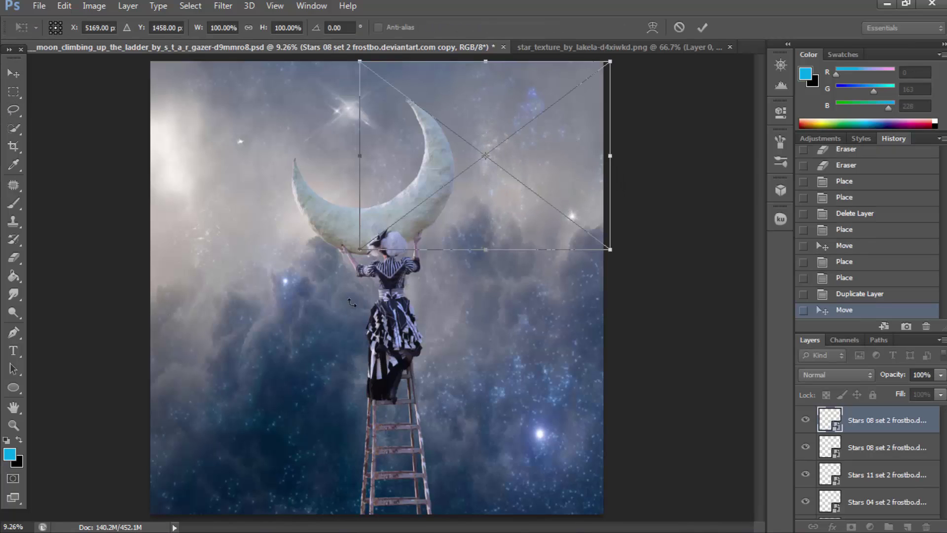
{"action": "left_click_drag", "start_coordinate": [582, 296], "coordinate": [500, 323]}
{"action": "key", "text": "Return"}
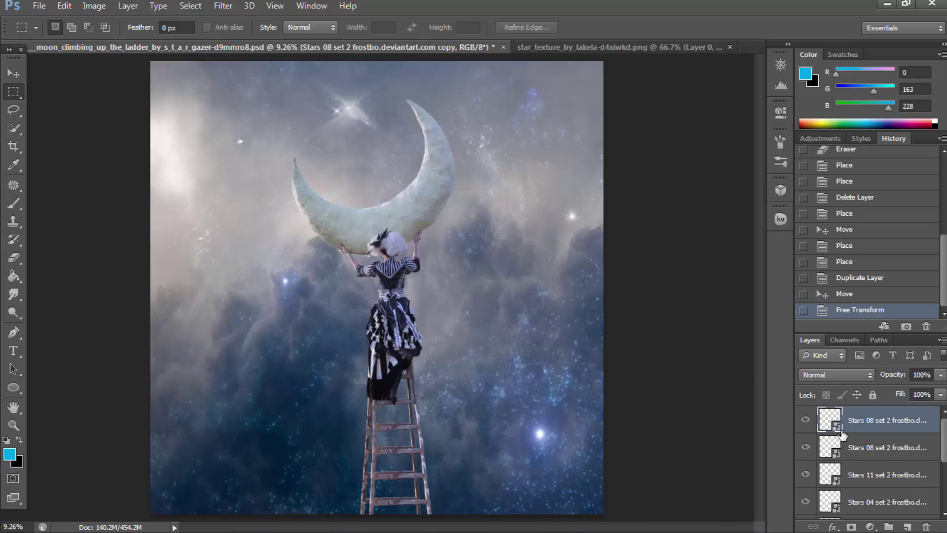
{"action": "scroll", "coordinate": [842, 434], "scroll_direction": "down", "scroll_amount": 3}
Give Layer 1 copy 2 an Overlay-mode Inner Shadow with size 100.
{"action": "double_click", "coordinate": [907, 448]}
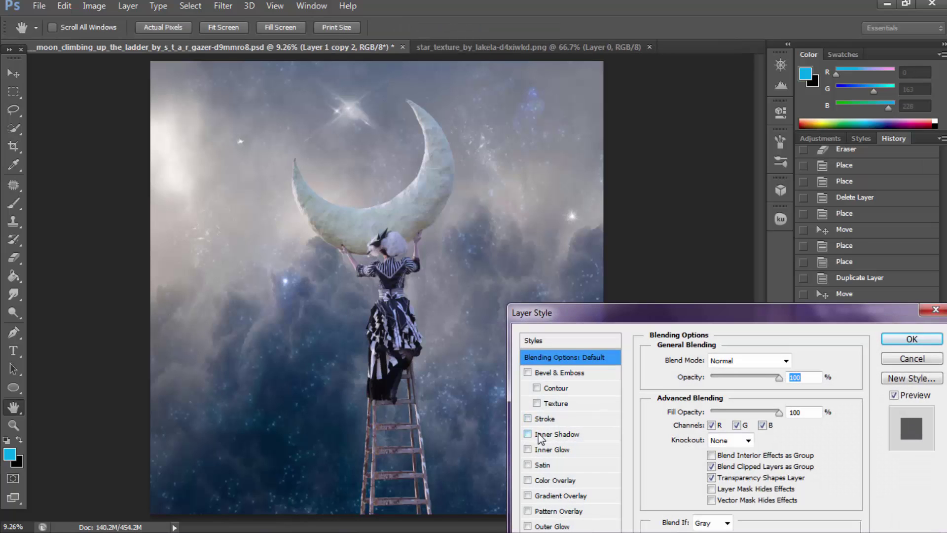
{"action": "left_click", "coordinate": [541, 435]}
{"action": "left_click_drag", "start_coordinate": [706, 450], "coordinate": [730, 451]}
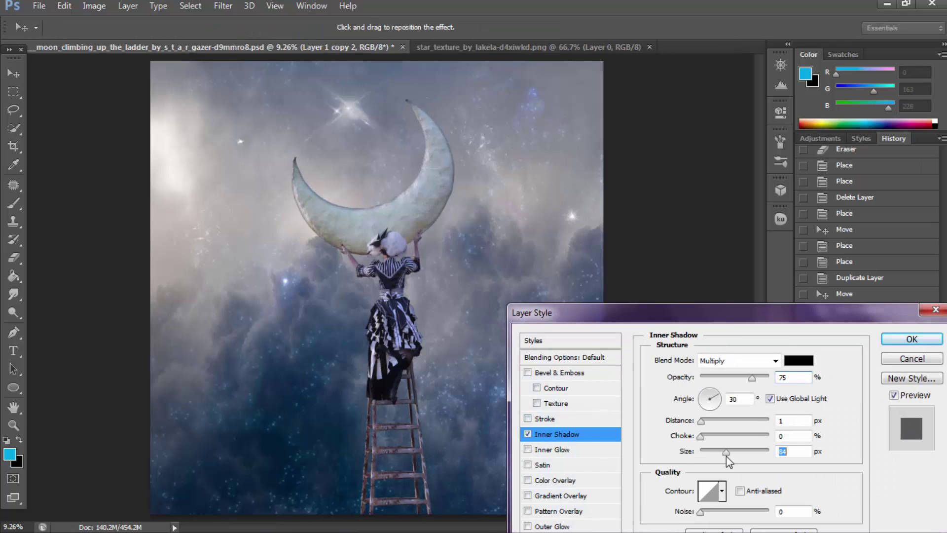
{"action": "left_click", "coordinate": [735, 360]}
{"action": "left_click", "coordinate": [721, 167]}
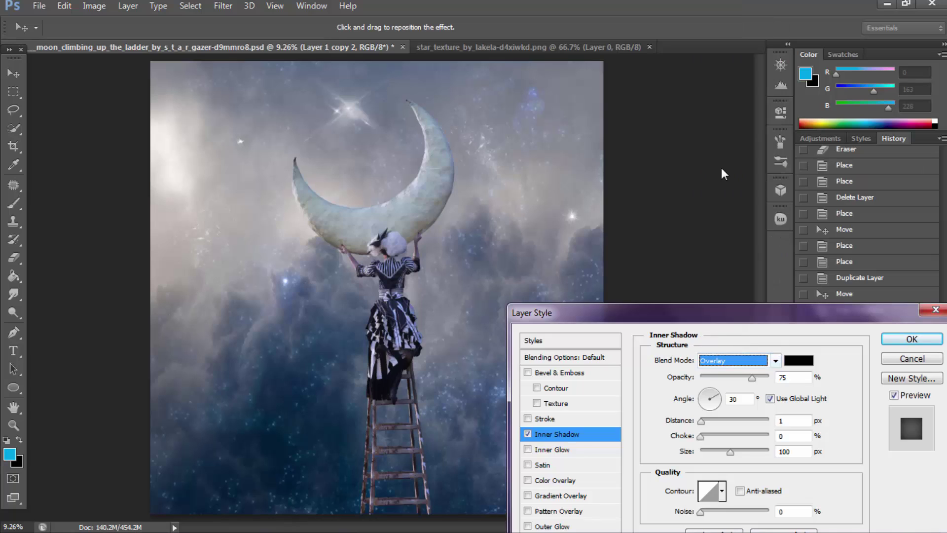
{"action": "key", "text": "Return"}
{"action": "key", "text": "m"}
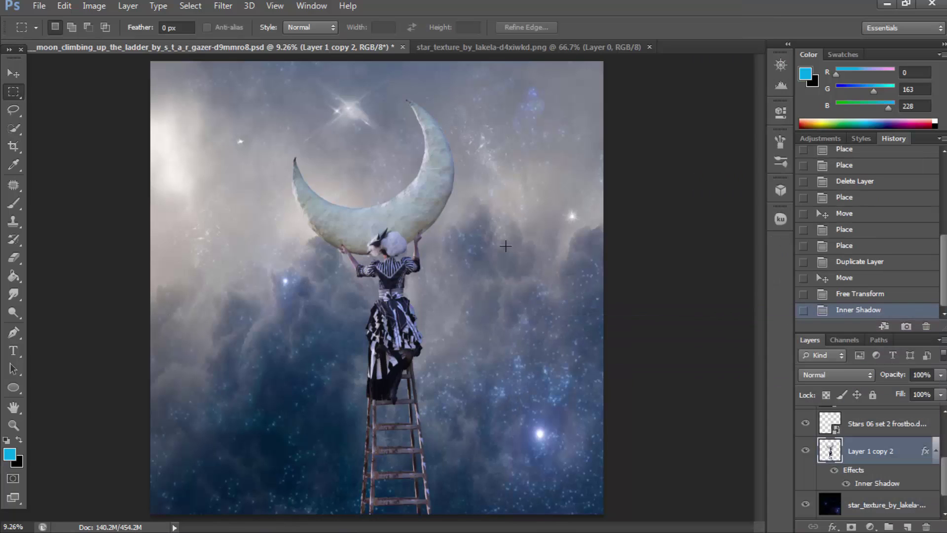
{"action": "left_click", "coordinate": [138, 7]}
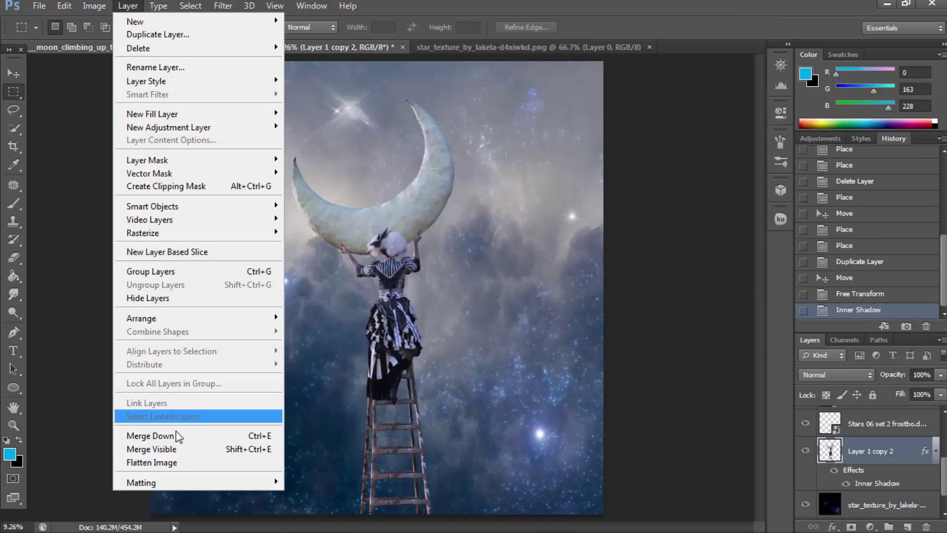
Flatten the image and apply a FoggyNight Color Lookup grade.
{"action": "left_click", "coordinate": [178, 460]}
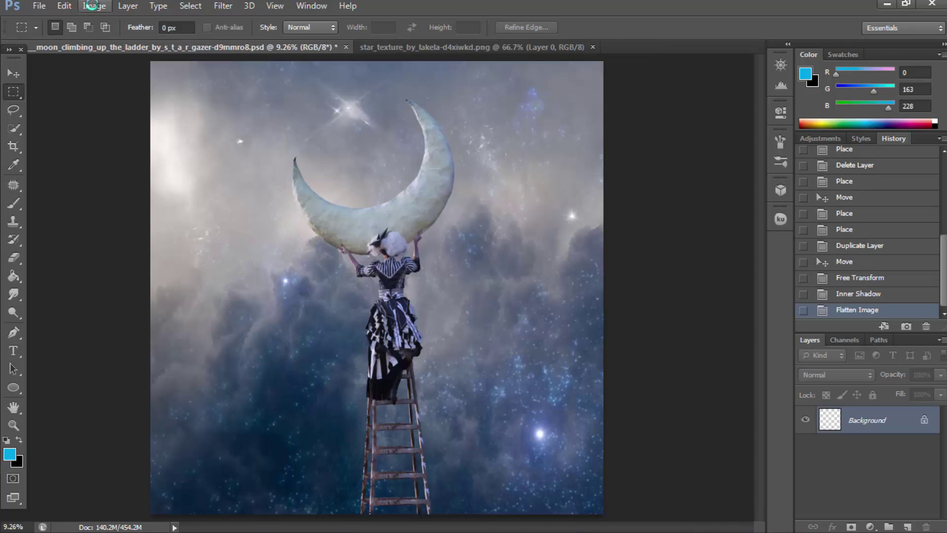
{"action": "left_click", "coordinate": [93, 6]}
{"action": "left_click", "coordinate": [289, 179]}
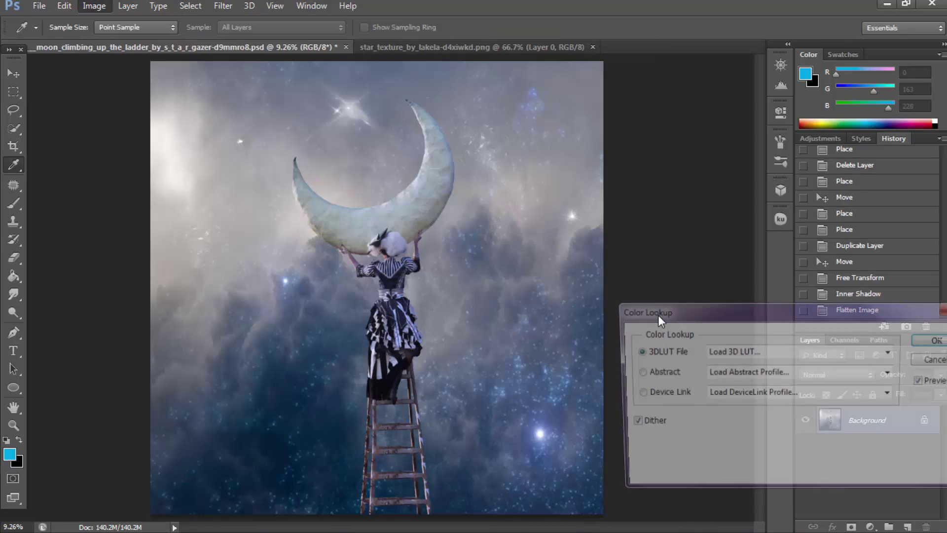
{"action": "left_click", "coordinate": [739, 351]}
{"action": "key", "text": "Up"}
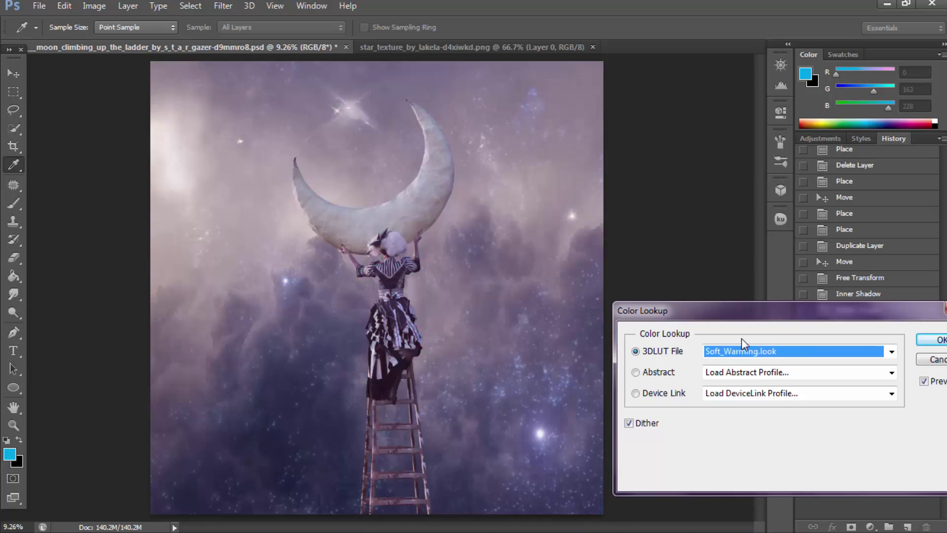
{"action": "key", "text": "Up"}
{"action": "key", "text": "Up"}
{"action": "key", "text": "Up"}
{"action": "key", "text": "Up"}
{"action": "key", "text": "Up"}
{"action": "key", "text": "Up"}
{"action": "left_click", "coordinate": [939, 340]}
{"action": "key", "text": "m"}
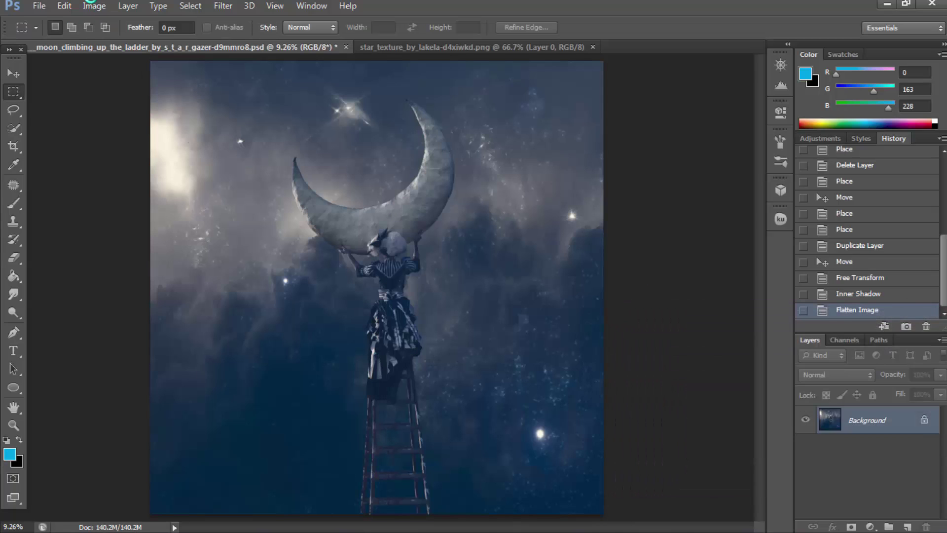
Apply a second Color Lookup with the filmstock_50 3DLUT for a cool blue tone.
{"action": "left_click", "coordinate": [92, 6]}
{"action": "left_click", "coordinate": [101, 7]}
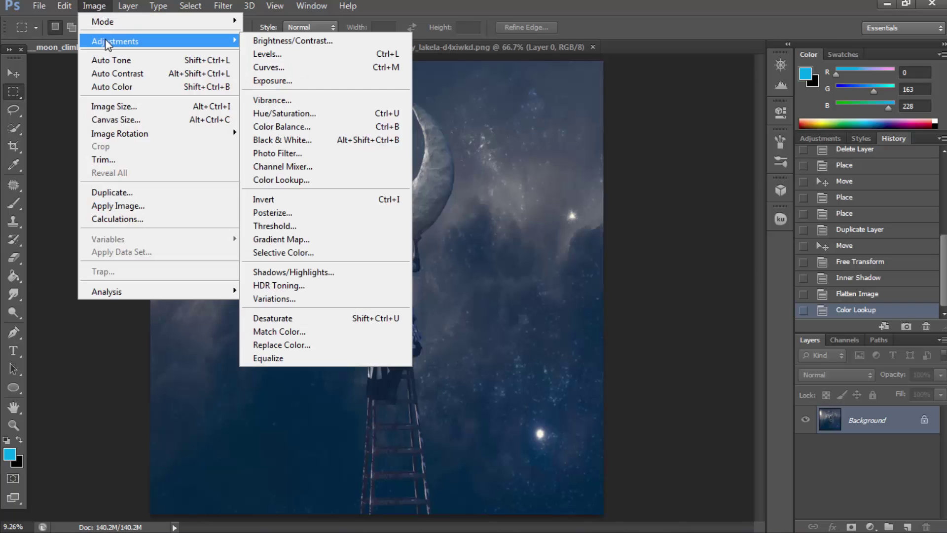
{"action": "left_click", "coordinate": [281, 180]}
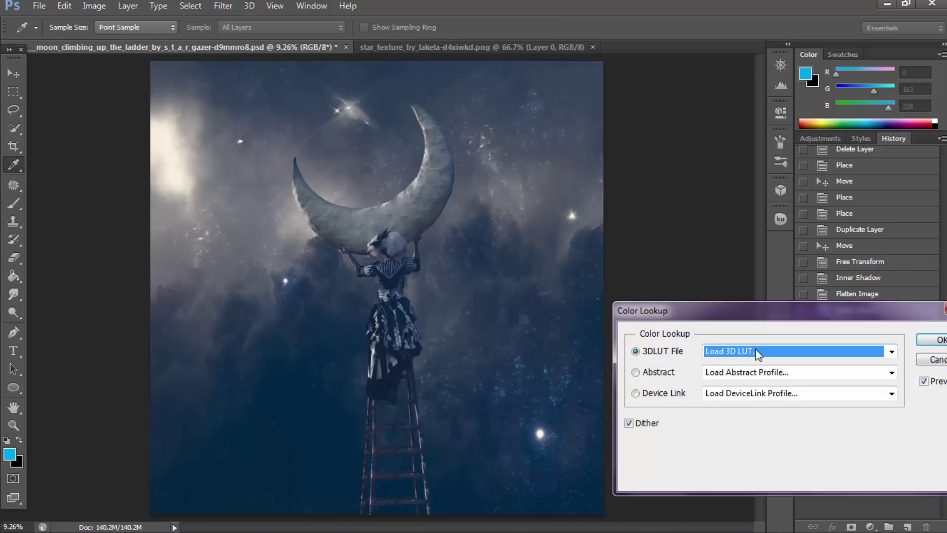
{"action": "left_click", "coordinate": [757, 354]}
{"action": "left_click", "coordinate": [758, 335]}
{"action": "key", "text": "Up"}
{"action": "key", "text": "Up"}
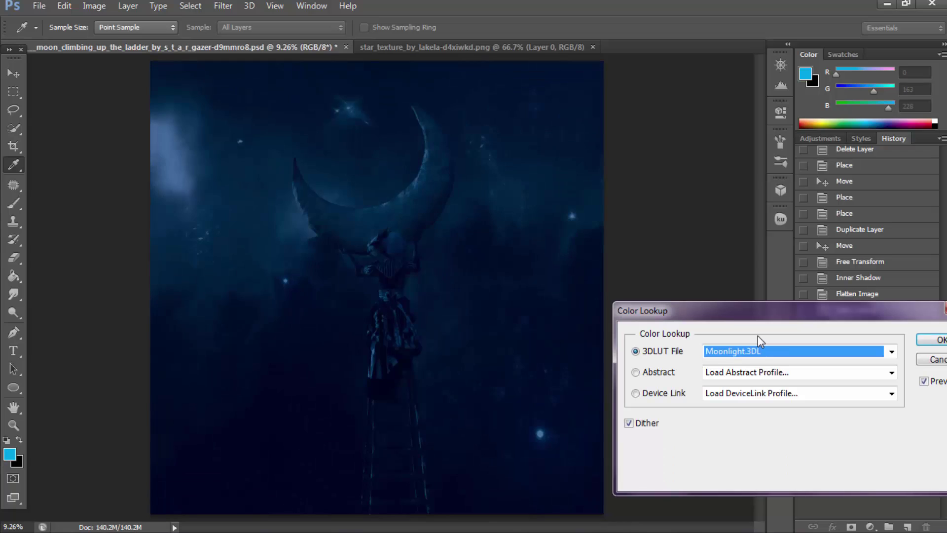
{"action": "key", "text": "Up"}
{"action": "key", "text": "Up"}
{"action": "key", "text": "Up"}
{"action": "key", "text": "Up"}
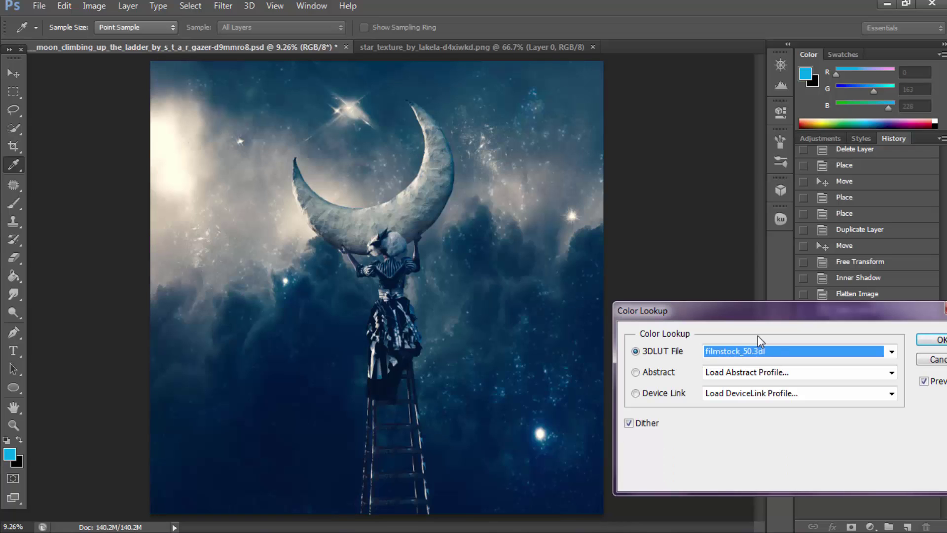
{"action": "key", "text": "Return"}
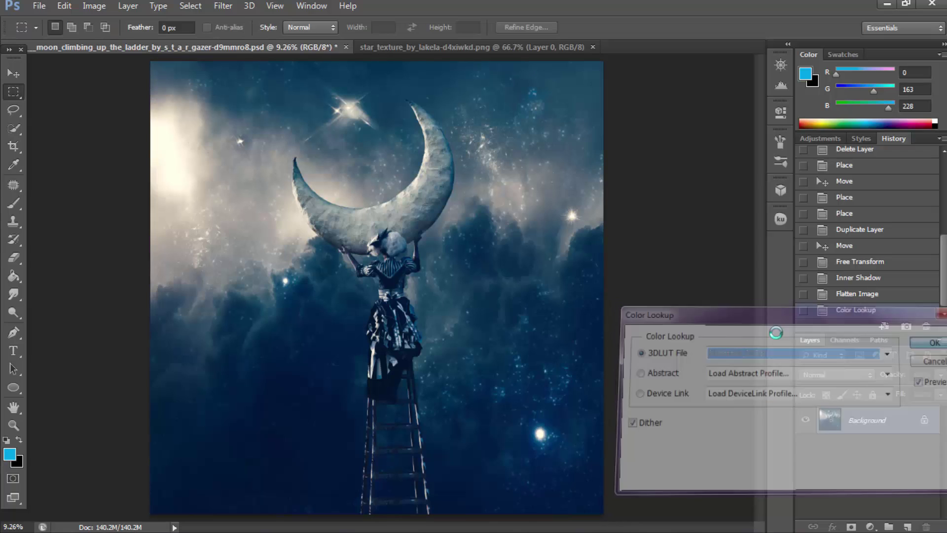
Duplicate the Background layer.
{"action": "right_click", "coordinate": [837, 422]}
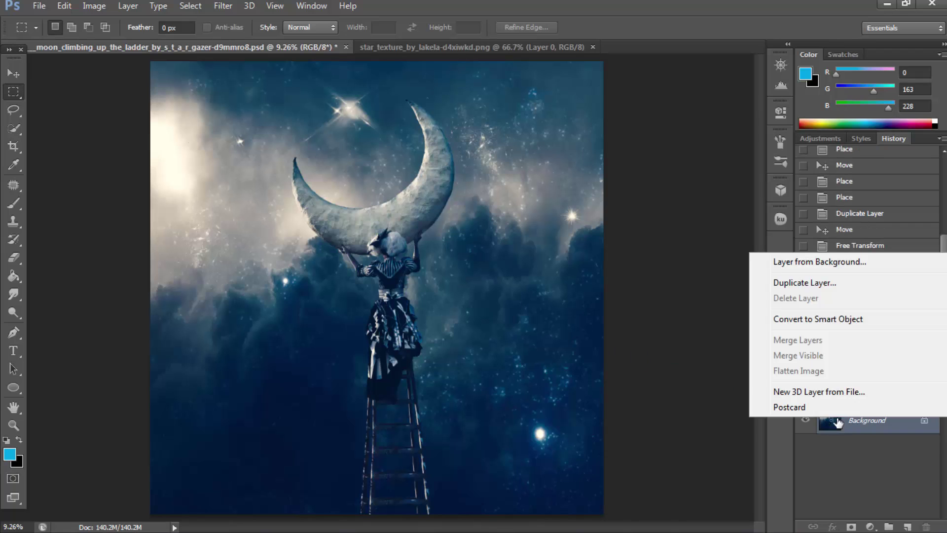
{"action": "left_click", "coordinate": [804, 283]}
{"action": "left_click", "coordinate": [593, 154]}
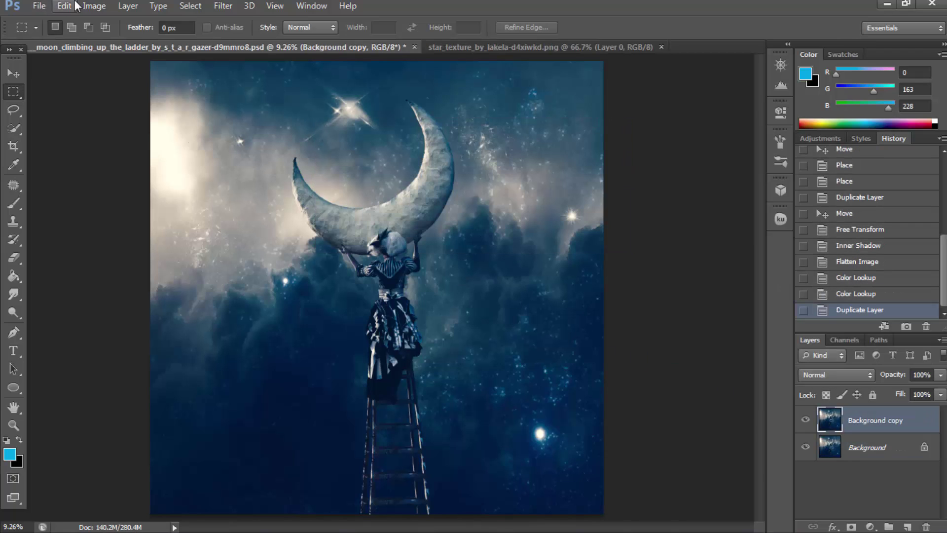
Apply a FallColors.look Color Lookup to the Background copy.
{"action": "left_click", "coordinate": [93, 6]}
{"action": "mouse_move", "coordinate": [115, 40]}
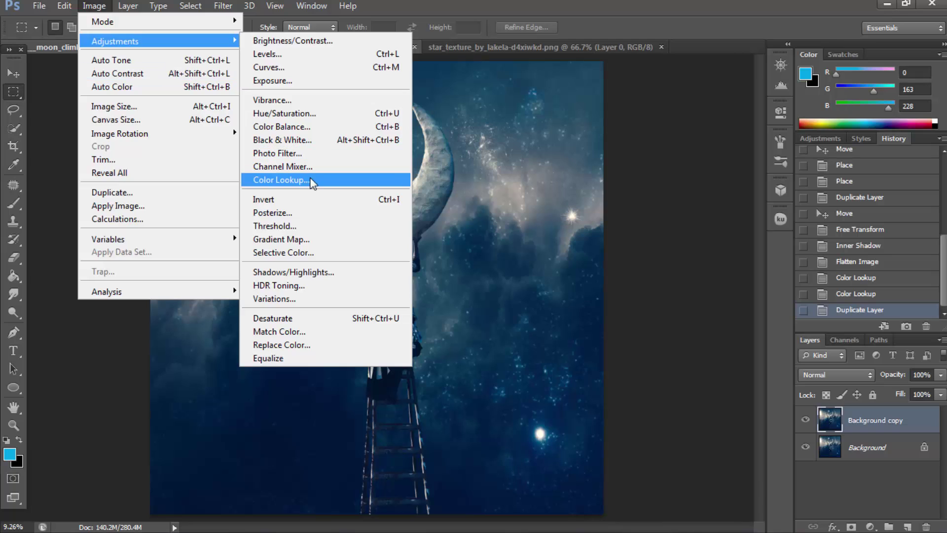
{"action": "left_click", "coordinate": [281, 180]}
{"action": "left_click", "coordinate": [725, 351]}
{"action": "left_click", "coordinate": [738, 338]}
{"action": "key", "text": "Up"}
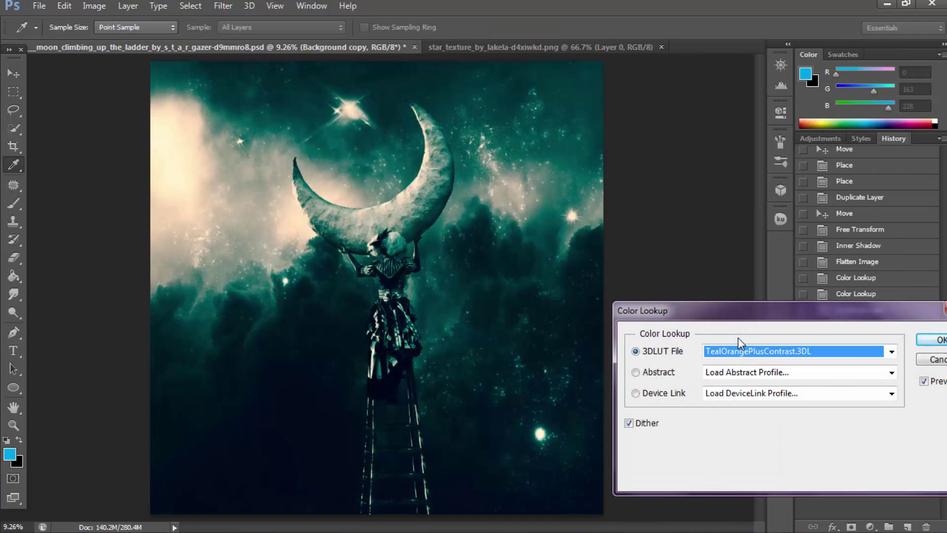
{"action": "key", "text": "Up"}
{"action": "key", "text": "Up"}
{"action": "key", "text": "Up"}
{"action": "key", "text": "Up"}
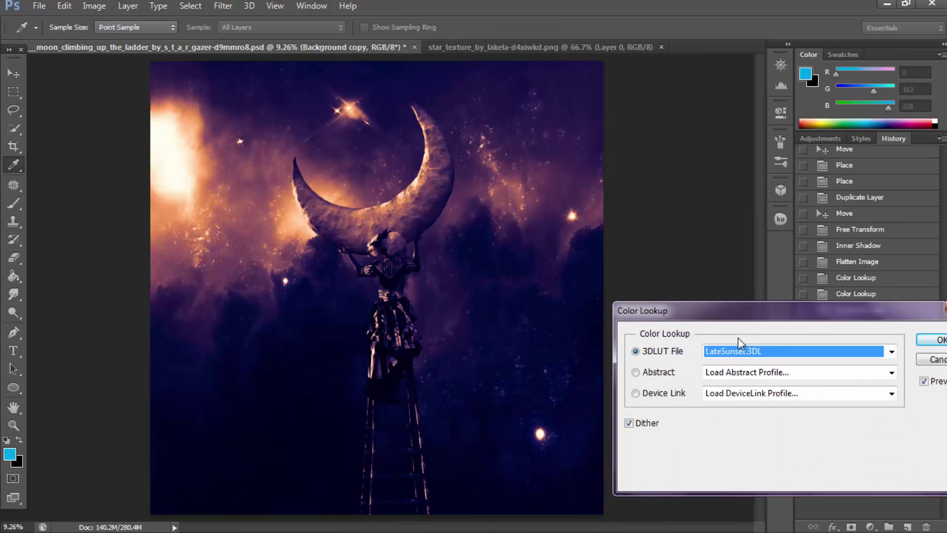
{"action": "key", "text": "Up"}
{"action": "key", "text": "Up"}
{"action": "key", "text": "Up"}
{"action": "key", "text": "Up"}
{"action": "key", "text": "Up"}
{"action": "key", "text": "Up"}
{"action": "key", "text": "Up"}
{"action": "key", "text": "Up"}
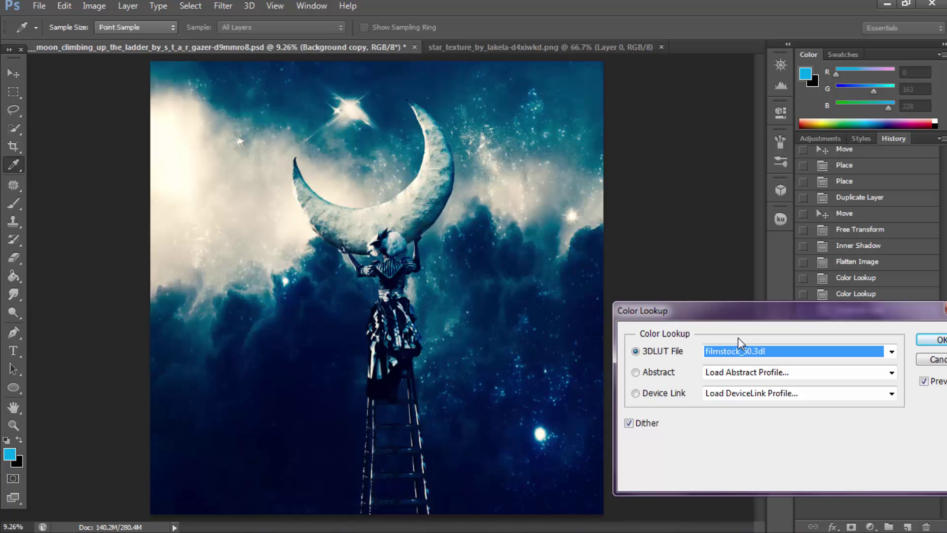
{"action": "key", "text": "Up"}
{"action": "key", "text": "Up"}
{"action": "key", "text": "Up"}
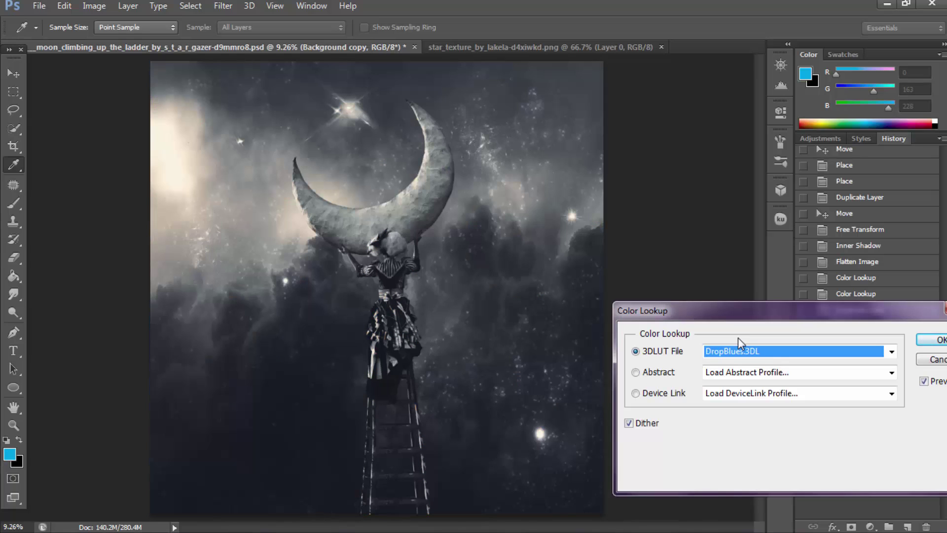
{"action": "key", "text": "Up"}
{"action": "key", "text": "Up"}
{"action": "key", "text": "Up"}
{"action": "key", "text": "Down"}
{"action": "key", "text": "Down"}
{"action": "key", "text": "Down"}
{"action": "key", "text": "Down"}
{"action": "key", "text": "Down"}
{"action": "left_click", "coordinate": [927, 345]}
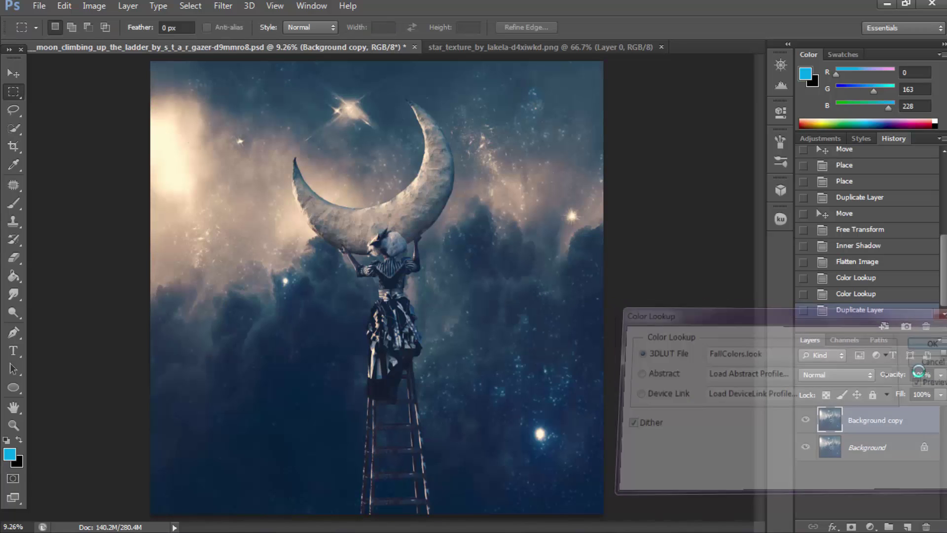
Set the Background copy's opacity to 39% and merge the visible layers.
{"action": "left_click", "coordinate": [940, 374]}
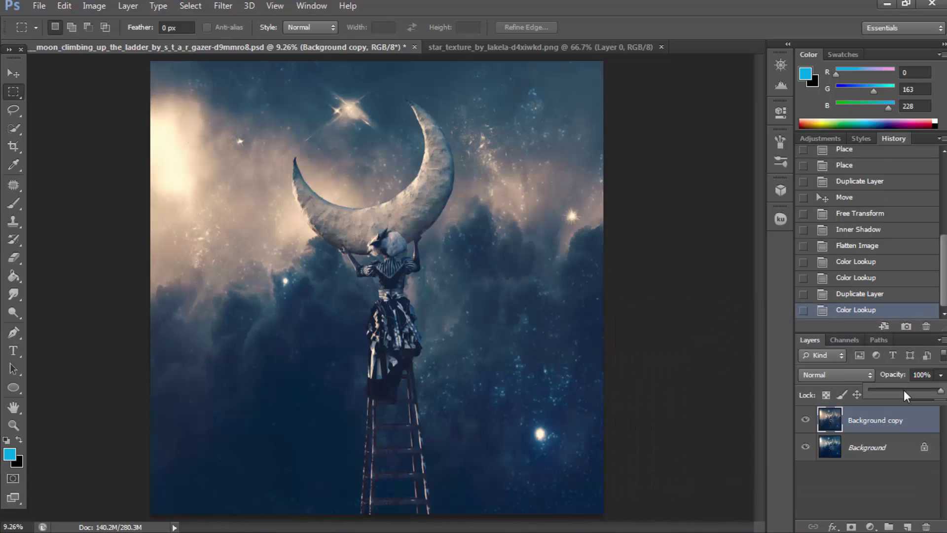
{"action": "left_click", "coordinate": [903, 391]}
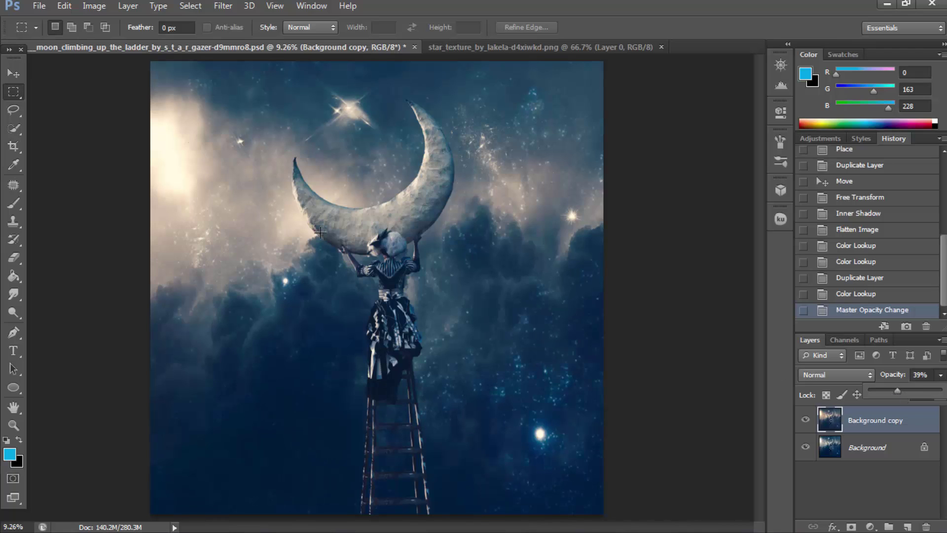
{"action": "left_click", "coordinate": [128, 5]}
{"action": "left_click", "coordinate": [131, 450]}
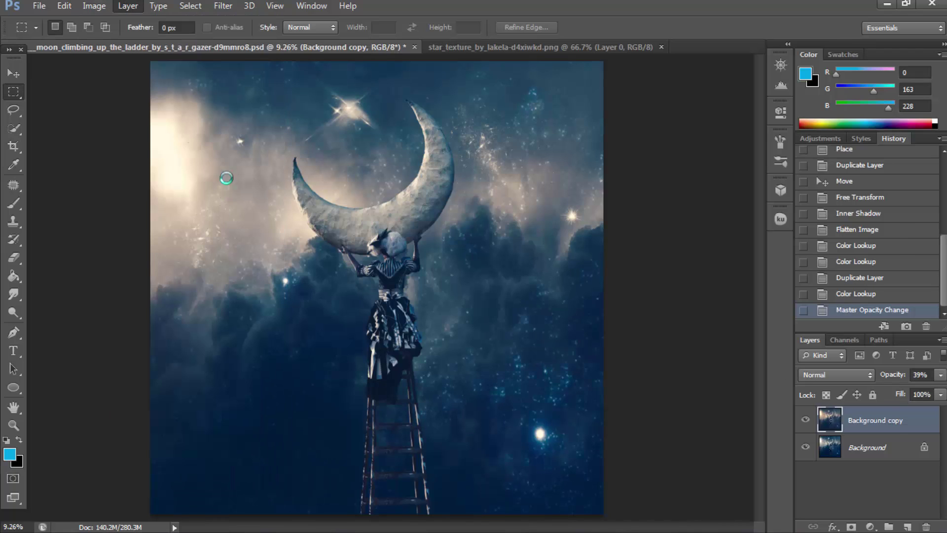
Launch Color Efex Pro 4 from the Filter menu's Nik Collection.
{"action": "left_click", "coordinate": [223, 6]}
{"action": "mouse_move", "coordinate": [296, 312]}
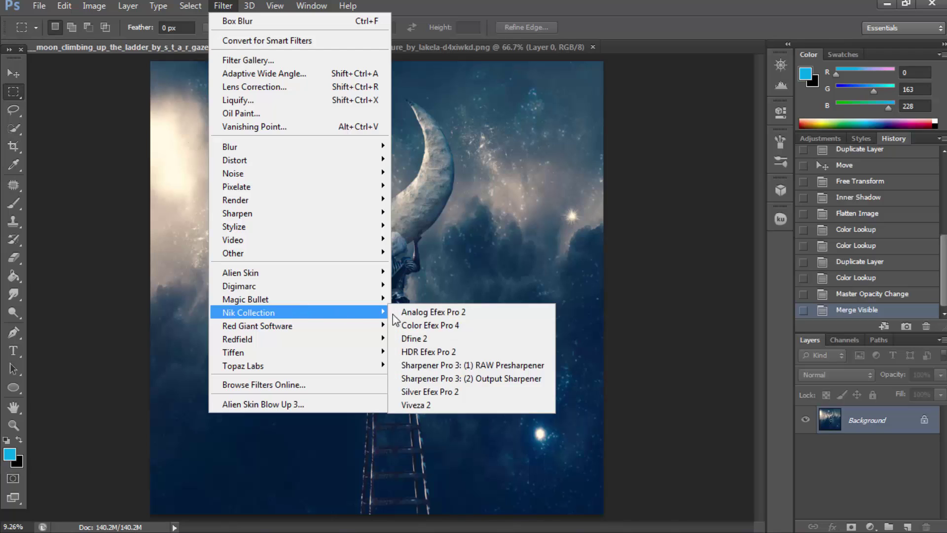
{"action": "left_click", "coordinate": [414, 327]}
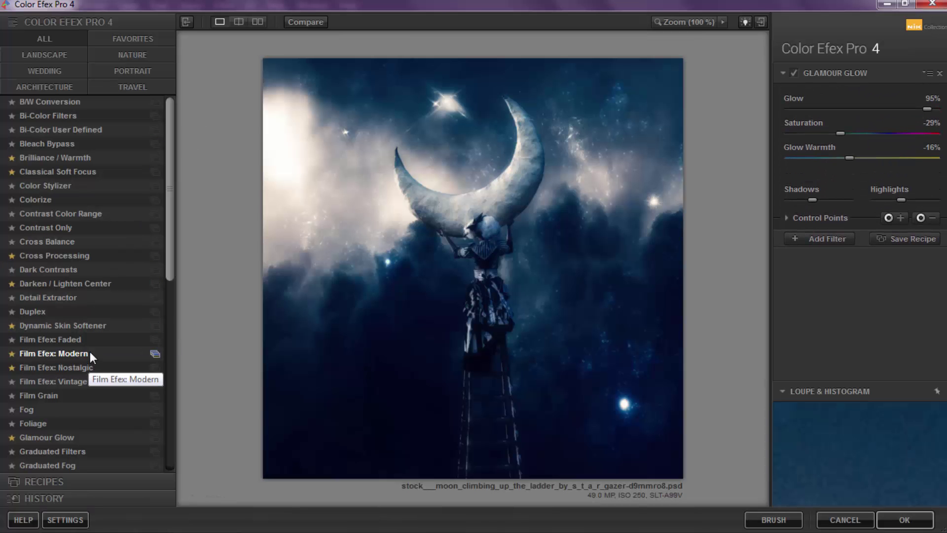
Preview the Film Efex Faded and Modern looks and the Dark Contrasts filter.
{"action": "left_click", "coordinate": [84, 338]}
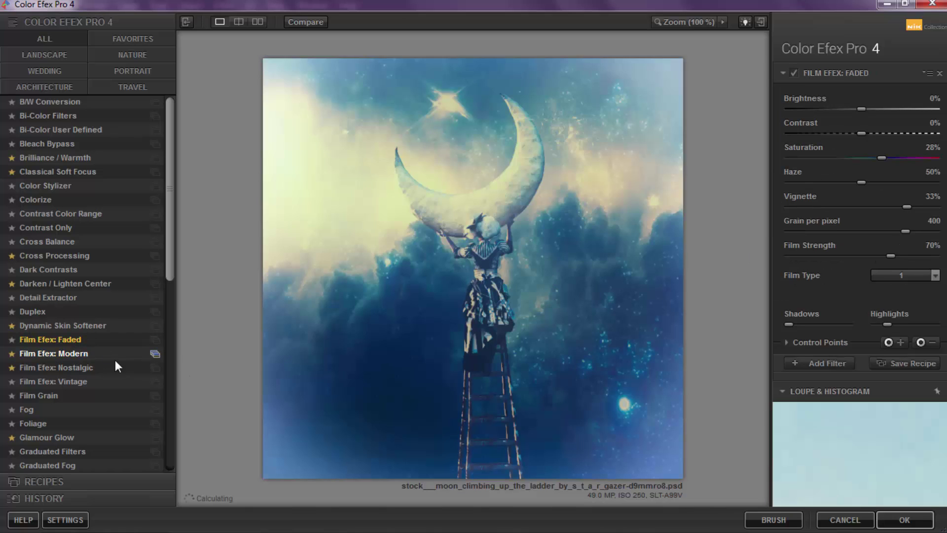
{"action": "left_click", "coordinate": [99, 353]}
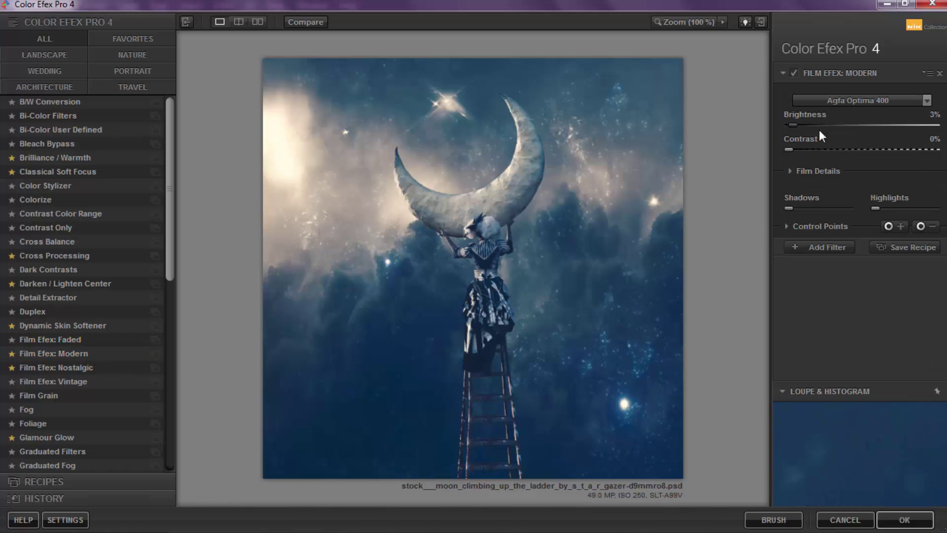
{"action": "left_click_drag", "start_coordinate": [789, 125], "coordinate": [798, 125]}
{"action": "left_click", "coordinate": [846, 101]}
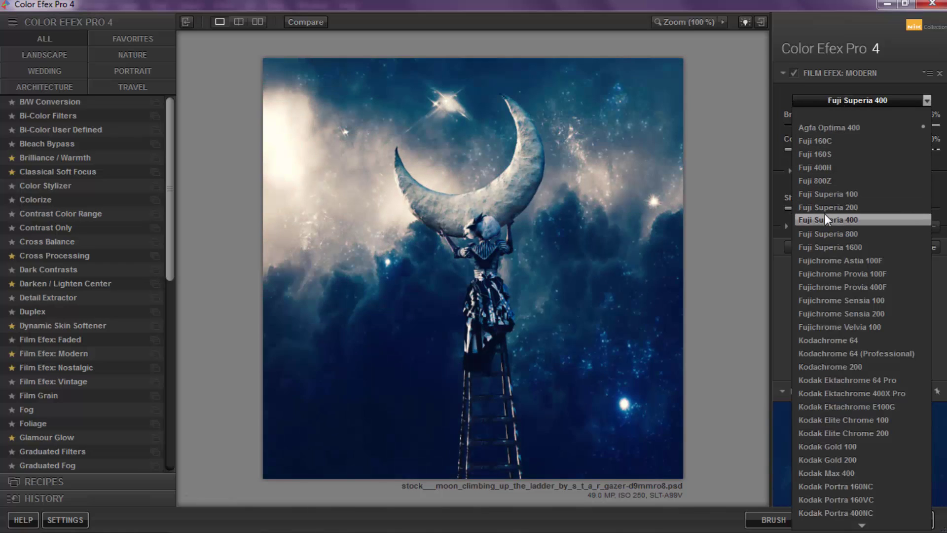
{"action": "left_click", "coordinate": [50, 269]}
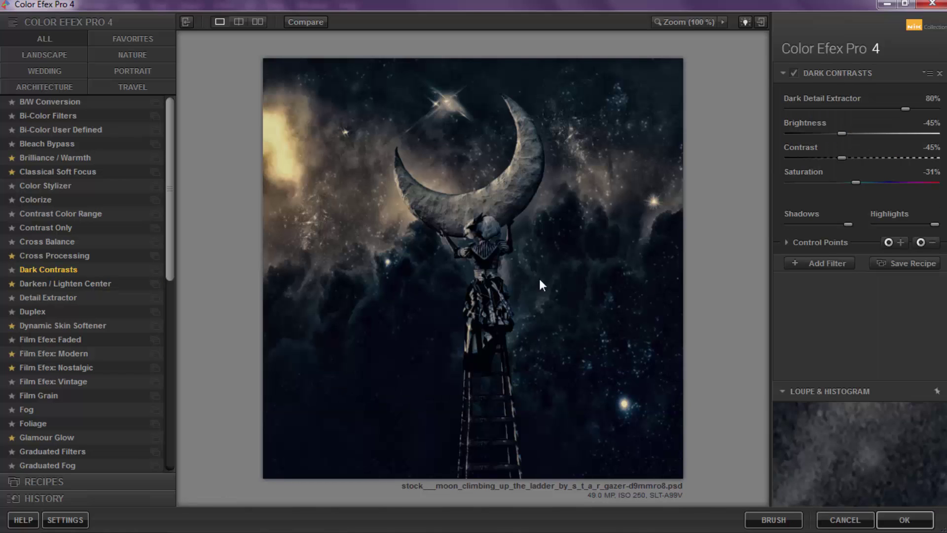
{"action": "mouse_move", "coordinate": [905, 109]}
{"action": "left_mouse_down"}
{"action": "mouse_move", "coordinate": [927, 108]}
{"action": "mouse_move", "coordinate": [859, 108]}
{"action": "left_mouse_up"}
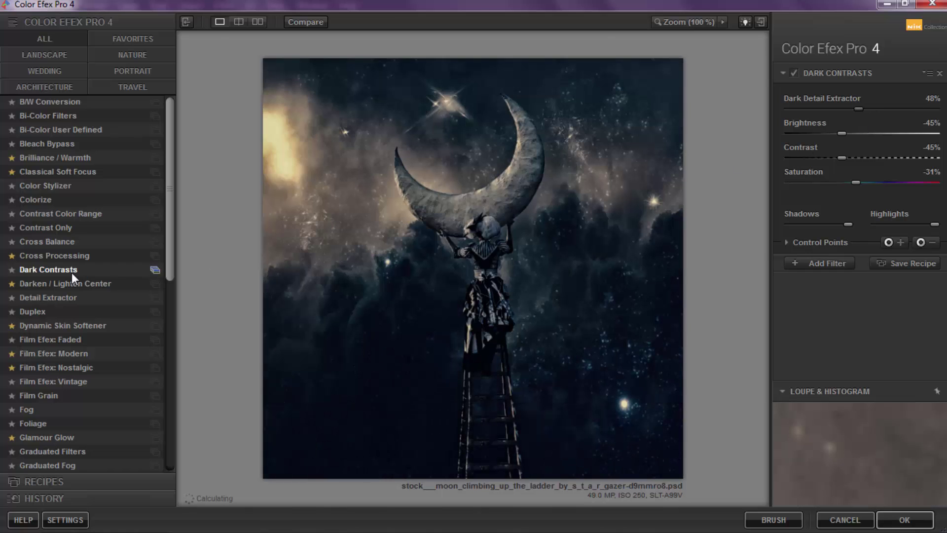
Apply Detail Extractor at 37%, Contrast 29%, with a Large effect radius.
{"action": "left_click", "coordinate": [69, 297]}
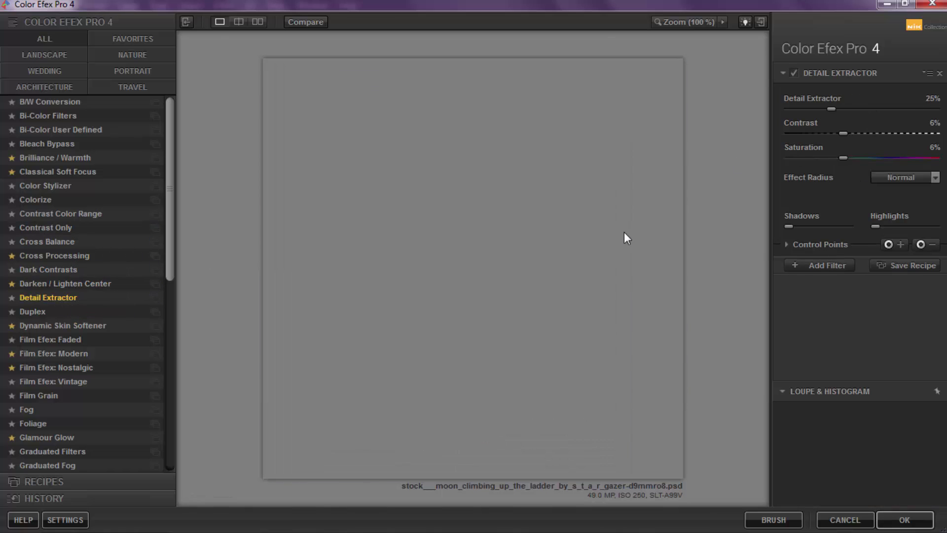
{"action": "mouse_move", "coordinate": [831, 109]}
{"action": "left_mouse_down"}
{"action": "mouse_move", "coordinate": [898, 110]}
{"action": "mouse_move", "coordinate": [844, 110]}
{"action": "left_mouse_up"}
{"action": "left_click", "coordinate": [893, 177]}
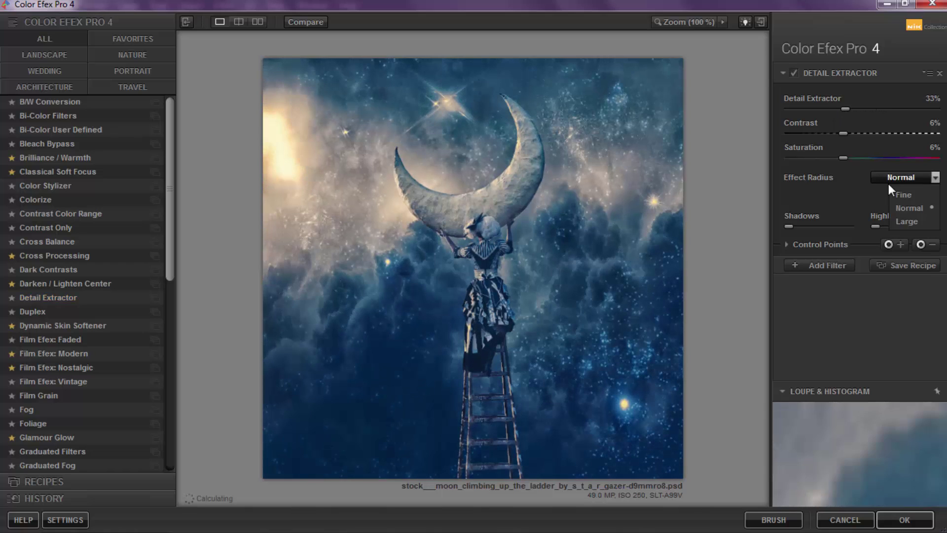
{"action": "left_click", "coordinate": [893, 220]}
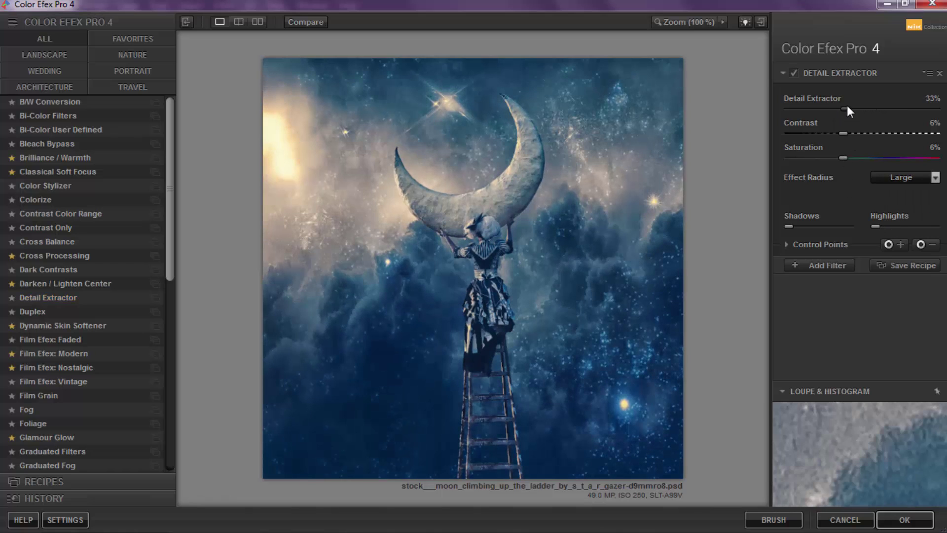
{"action": "left_click_drag", "start_coordinate": [847, 105], "coordinate": [859, 134]}
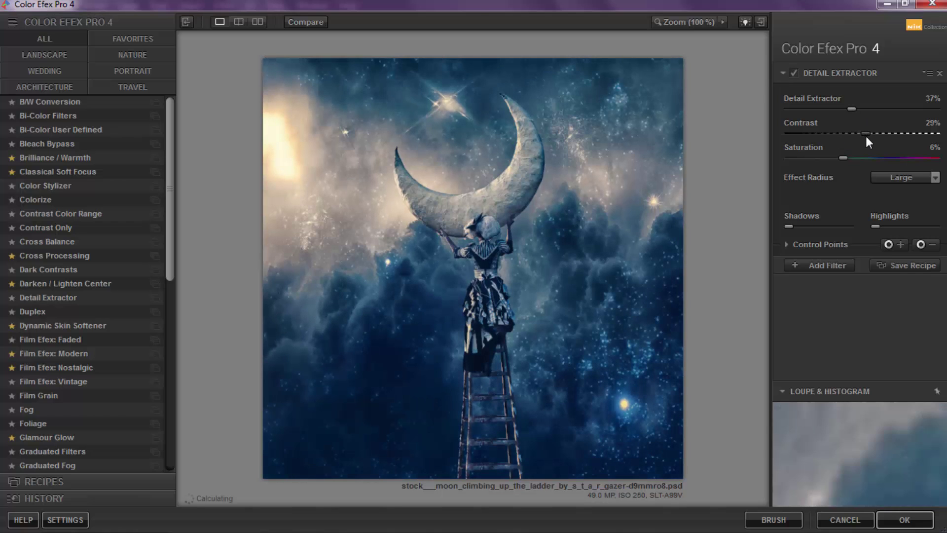
Add Glamour Glow to the stack, making the glow cooler and bluer at lower strength.
{"action": "left_click", "coordinate": [825, 270]}
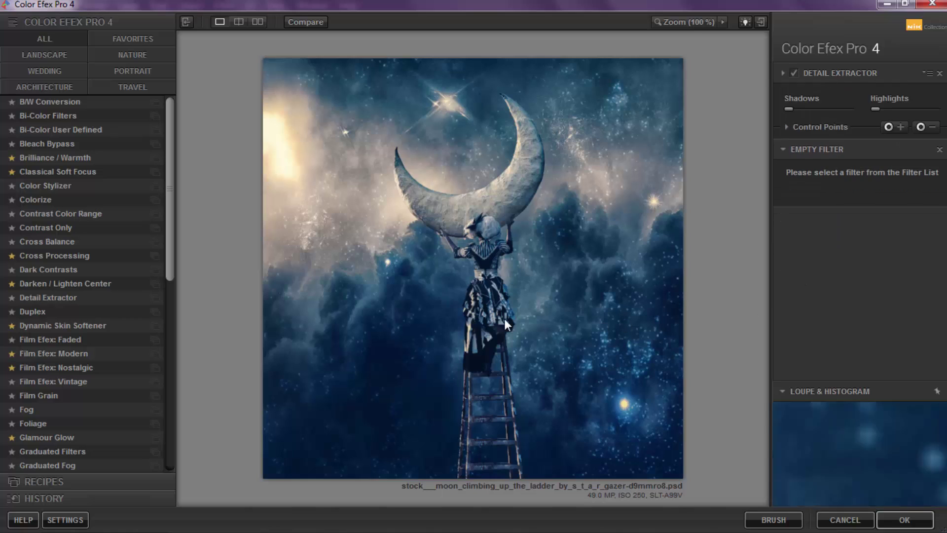
{"action": "scroll", "coordinate": [130, 296], "scroll_direction": "down", "scroll_amount": 4}
{"action": "left_click", "coordinate": [129, 273]}
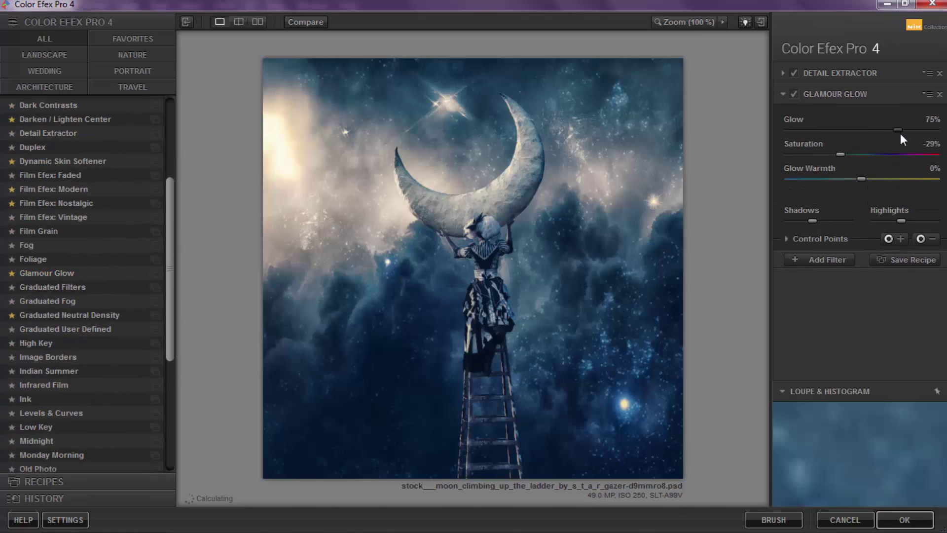
{"action": "mouse_move", "coordinate": [860, 179]}
{"action": "left_mouse_down"}
{"action": "mouse_move", "coordinate": [808, 179]}
{"action": "mouse_move", "coordinate": [849, 185]}
{"action": "left_mouse_up"}
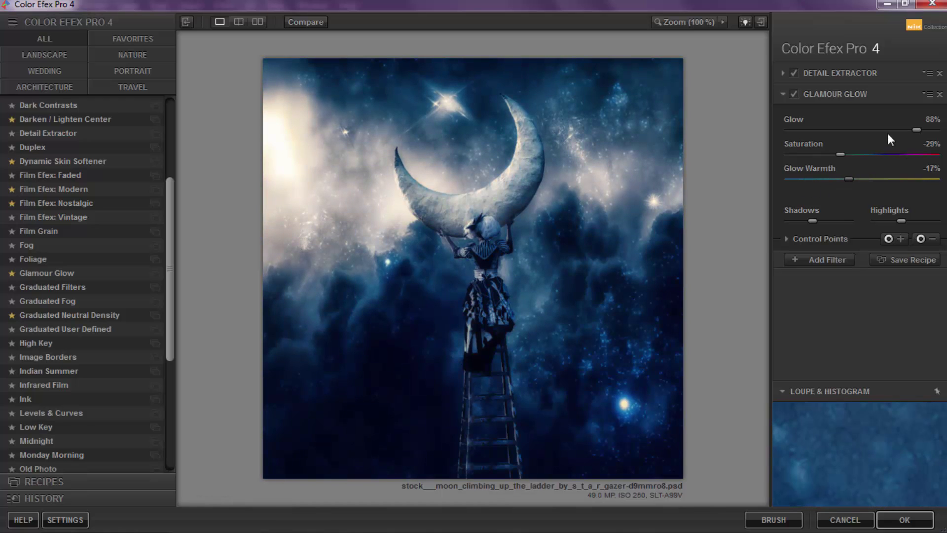
{"action": "left_click_drag", "start_coordinate": [908, 131], "coordinate": [897, 136]}
{"action": "left_click_drag", "start_coordinate": [831, 178], "coordinate": [825, 178]}
{"action": "left_click_drag", "start_coordinate": [170, 298], "coordinate": [169, 395]}
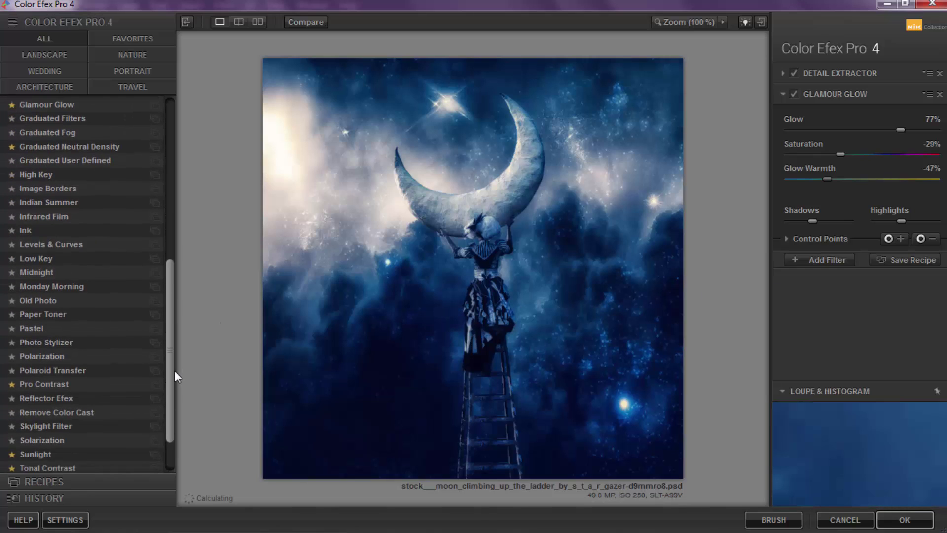
Add a Skylight Filter at about 32% strength and apply the filters to Photoshop.
{"action": "left_click", "coordinate": [834, 261]}
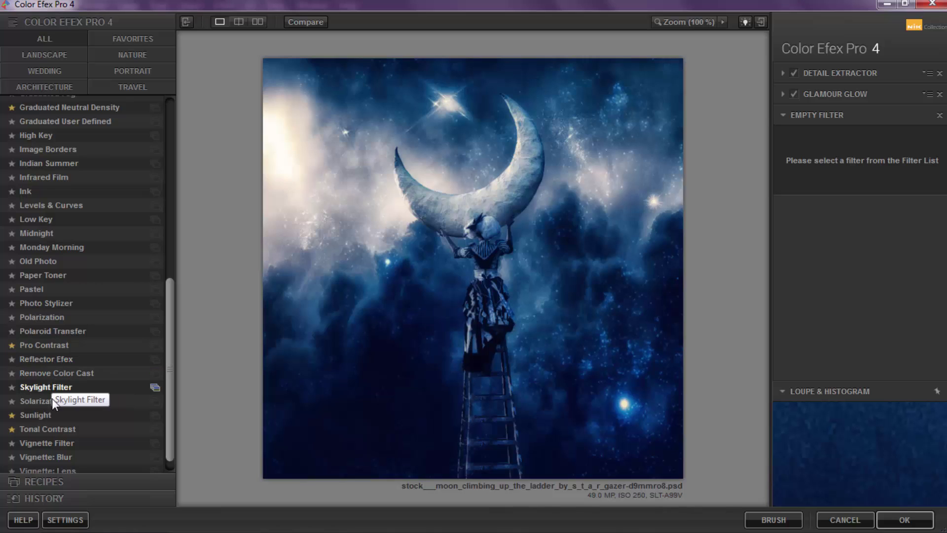
{"action": "left_click", "coordinate": [61, 234]}
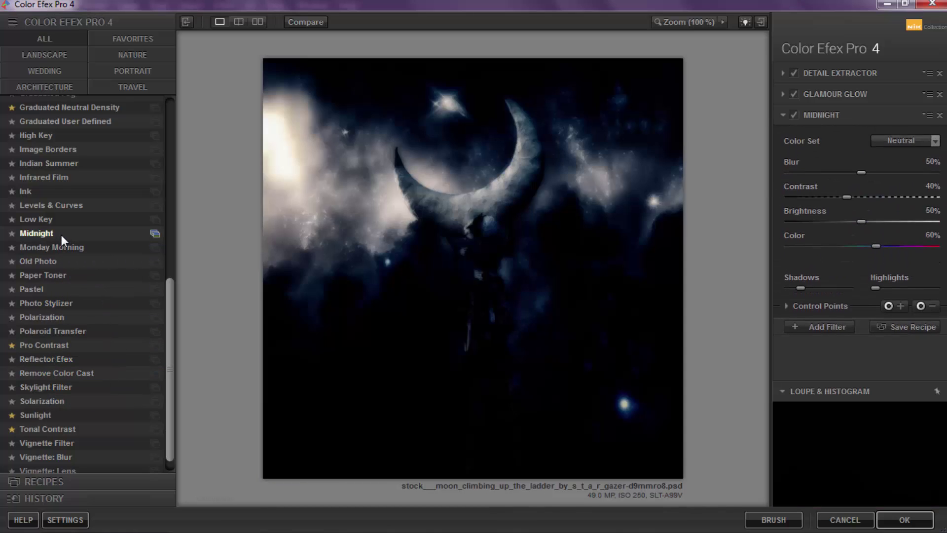
{"action": "left_click", "coordinate": [51, 248]}
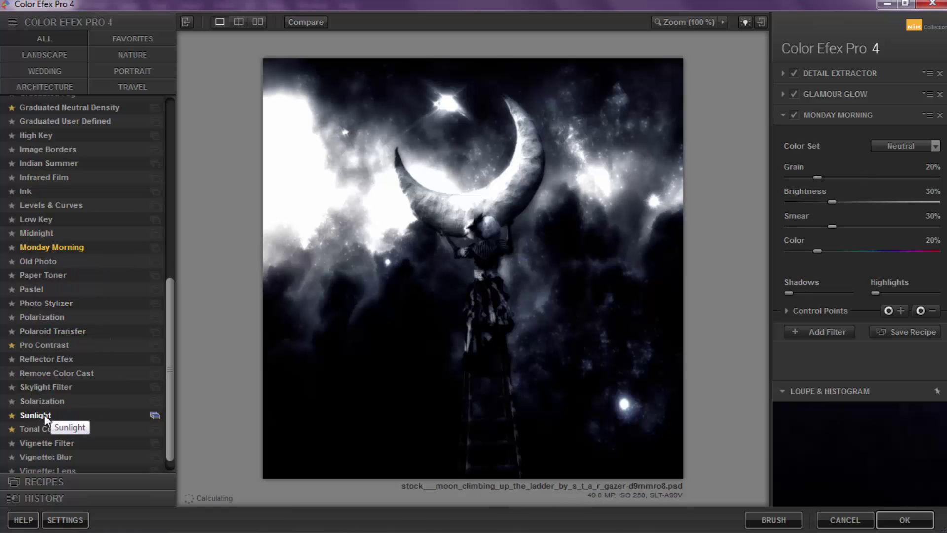
{"action": "left_click", "coordinate": [42, 415]}
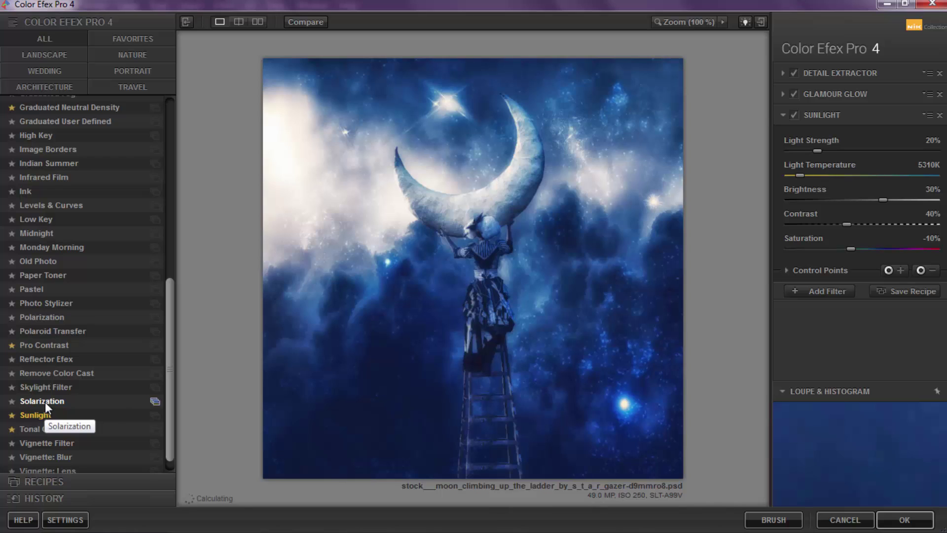
{"action": "left_click", "coordinate": [32, 387]}
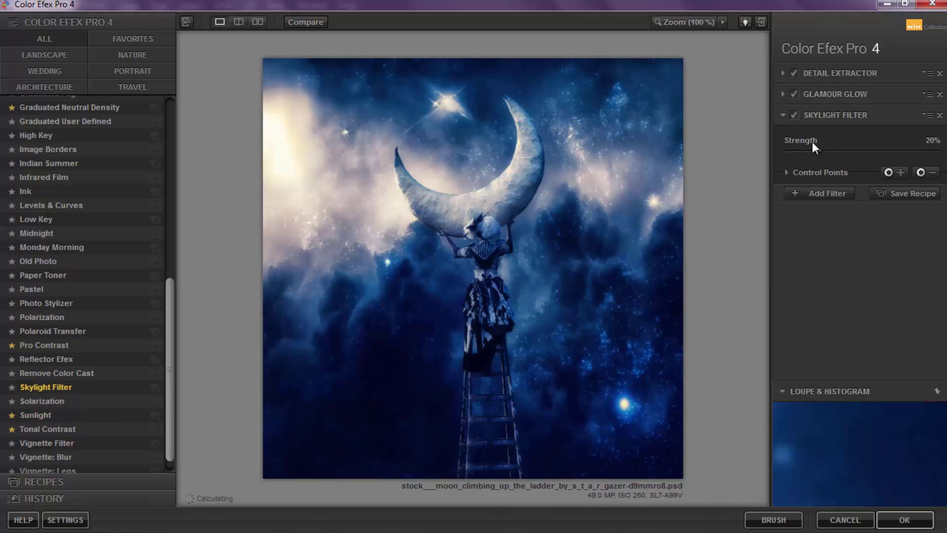
{"action": "mouse_move", "coordinate": [853, 152]}
{"action": "left_mouse_down"}
{"action": "mouse_move", "coordinate": [879, 151]}
{"action": "mouse_move", "coordinate": [829, 154]}
{"action": "left_mouse_up"}
{"action": "left_click", "coordinate": [904, 520]}
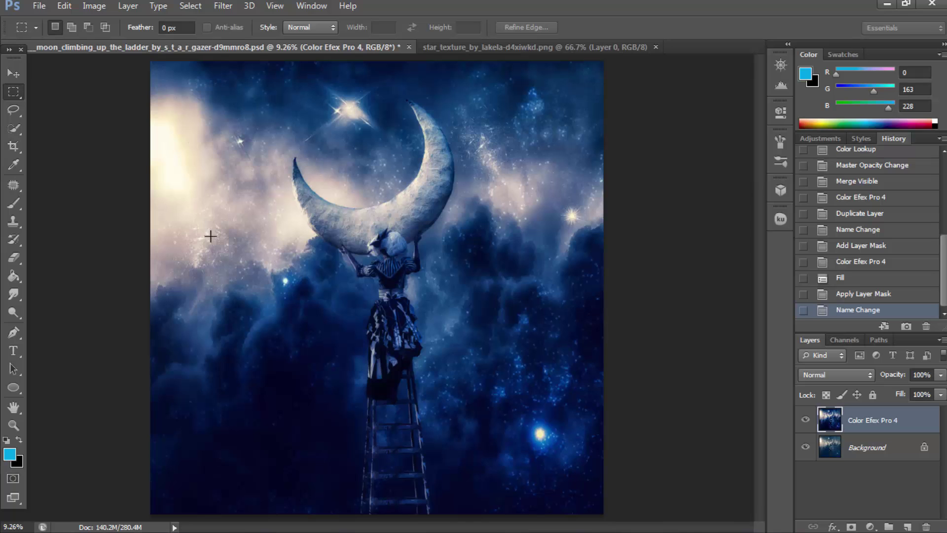
Zoom in to inspect the girl's detail, then fit the image back on screen.
{"action": "left_click", "coordinate": [13, 425]}
{"action": "left_click", "coordinate": [429, 201]}
{"action": "right_click", "coordinate": [429, 201]}
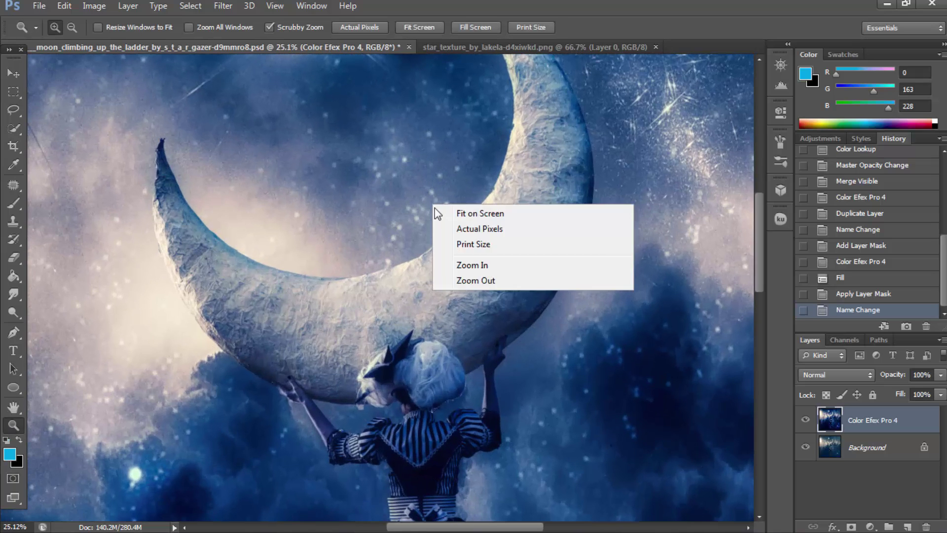
{"action": "left_click", "coordinate": [438, 214]}
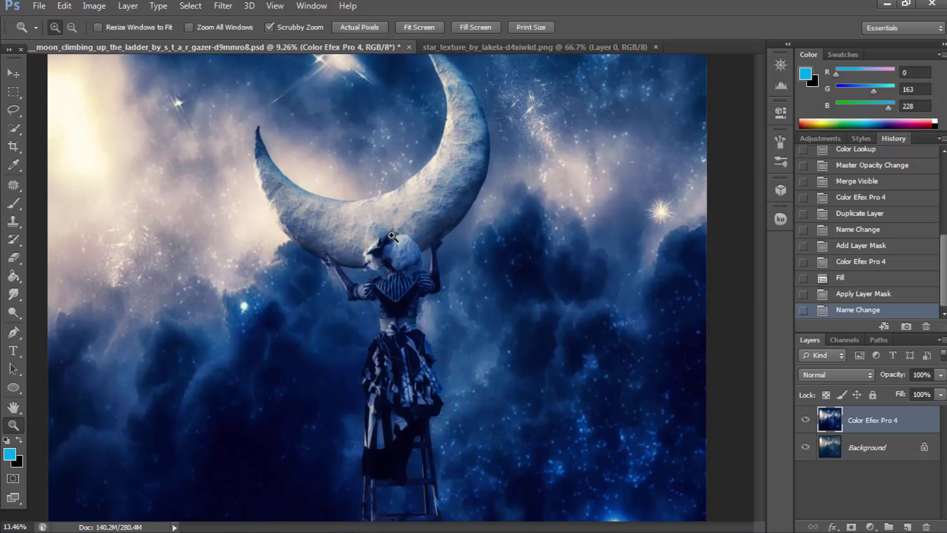
{"action": "left_click_drag", "start_coordinate": [389, 232], "coordinate": [391, 235]}
{"action": "right_click", "coordinate": [368, 217]}
{"action": "left_click", "coordinate": [378, 224]}
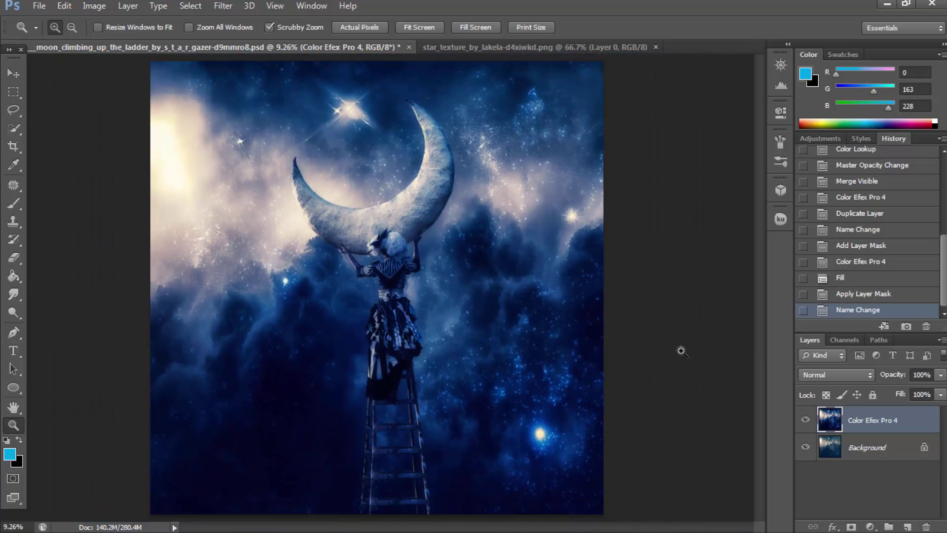
Duplicate the Color Efex Pro 4 layer as Color Efex Pro 4 copy.
{"action": "right_click", "coordinate": [858, 421]}
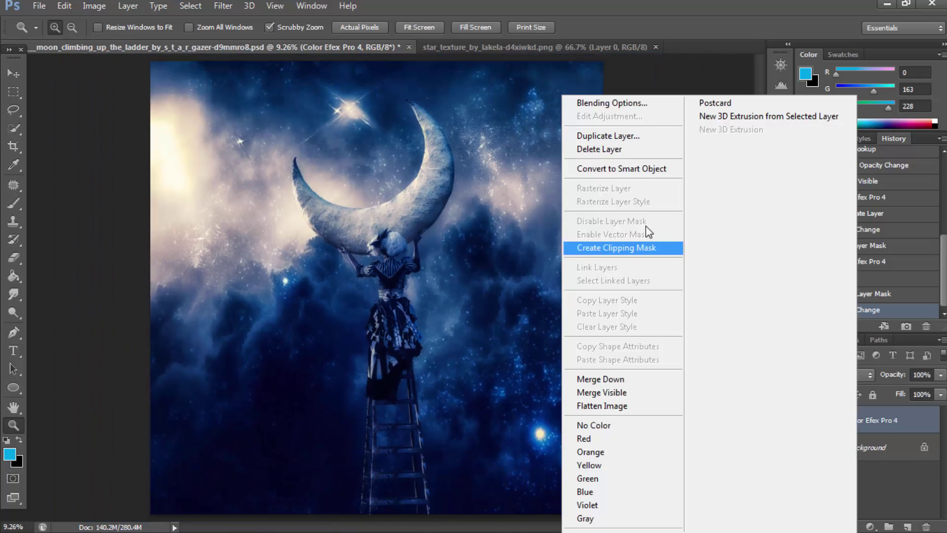
{"action": "left_click", "coordinate": [634, 136]}
{"action": "left_click", "coordinate": [595, 154]}
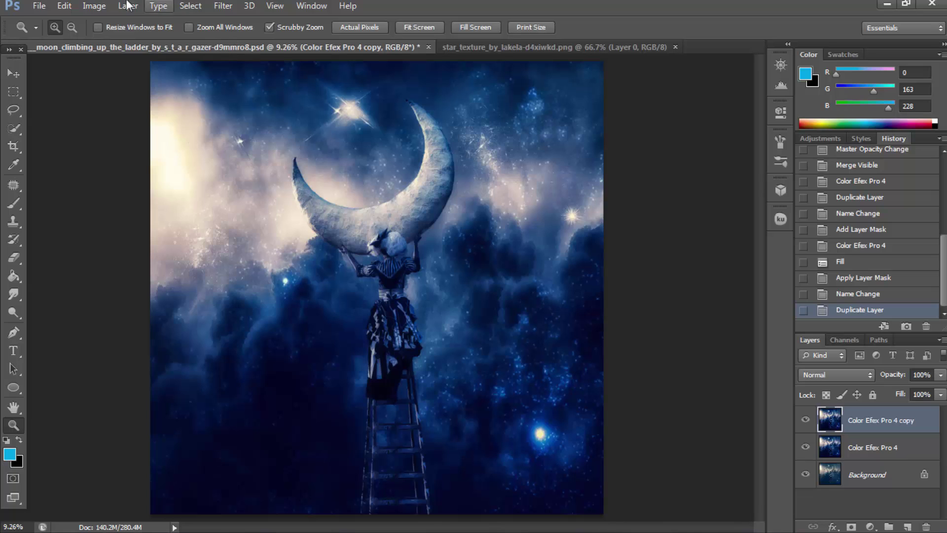
{"action": "left_click", "coordinate": [95, 5]}
{"action": "mouse_move", "coordinate": [114, 40]}
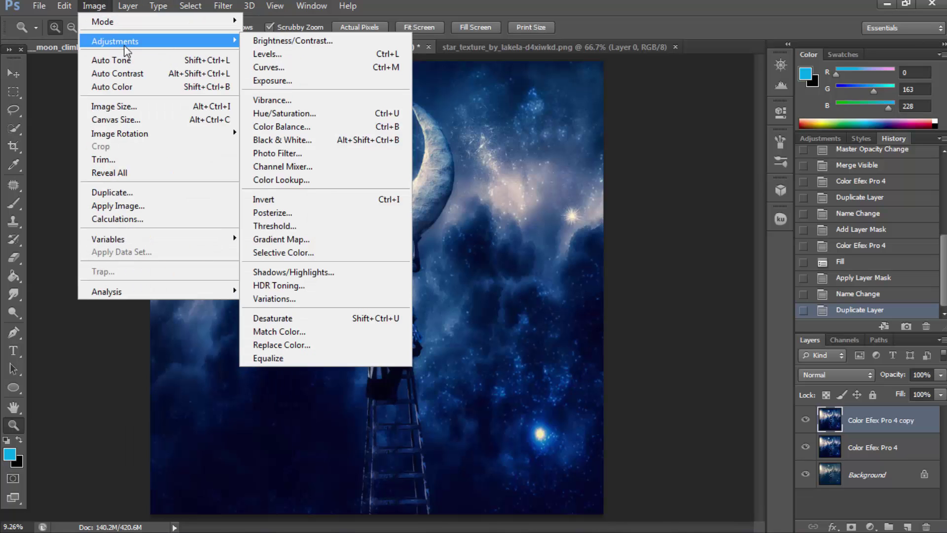
Preview several 3DLUT looks and apply a DropBlues.3DL Color Lookup to the copy layer.
{"action": "left_click", "coordinate": [282, 180]}
{"action": "left_click", "coordinate": [789, 351]}
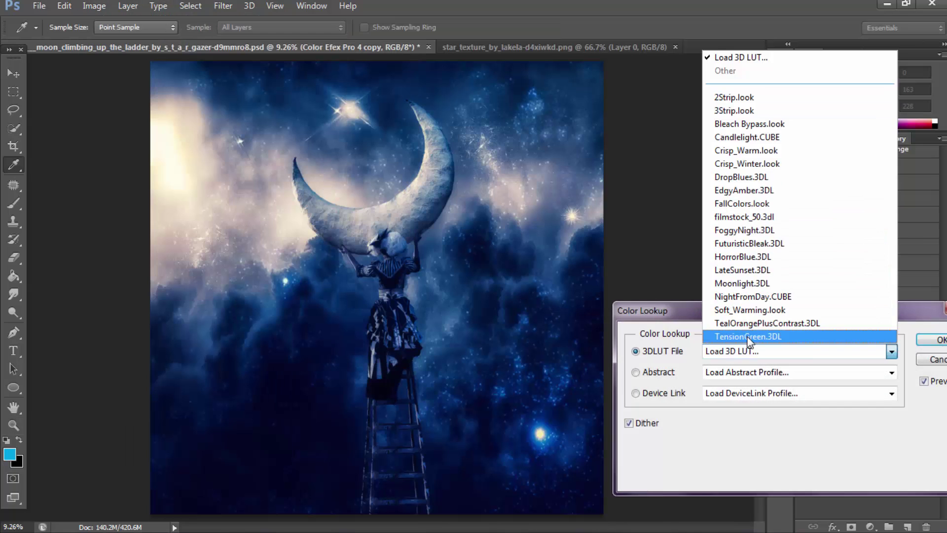
{"action": "left_click", "coordinate": [748, 339]}
{"action": "key", "text": "Up"}
{"action": "key", "text": "Up"}
{"action": "key", "text": "Up"}
{"action": "key", "text": "Down"}
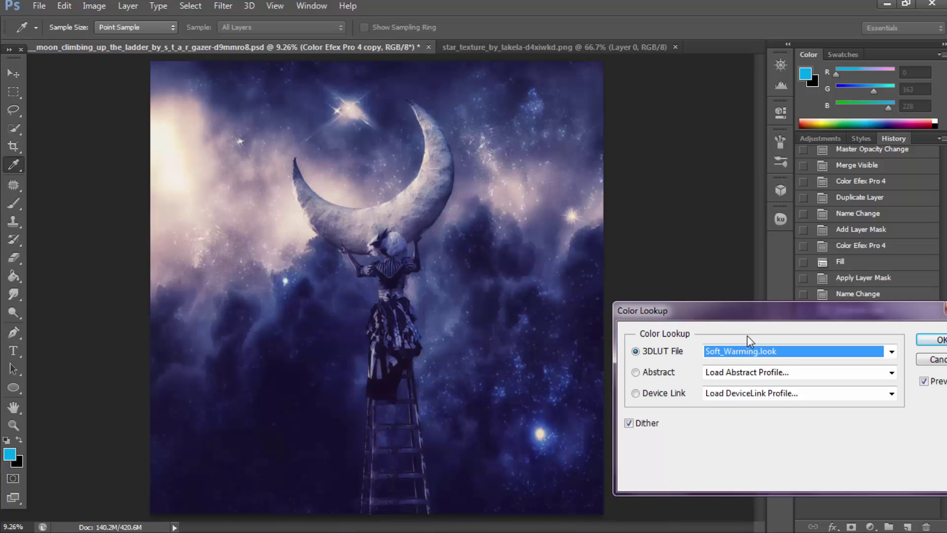
{"action": "key", "text": "Up"}
{"action": "key", "text": "Up"}
{"action": "key", "text": "Up"}
{"action": "key", "text": "Up"}
{"action": "key", "text": "Up"}
{"action": "key", "text": "Up"}
{"action": "key", "text": "Up"}
{"action": "key", "text": "Up"}
{"action": "key", "text": "Down"}
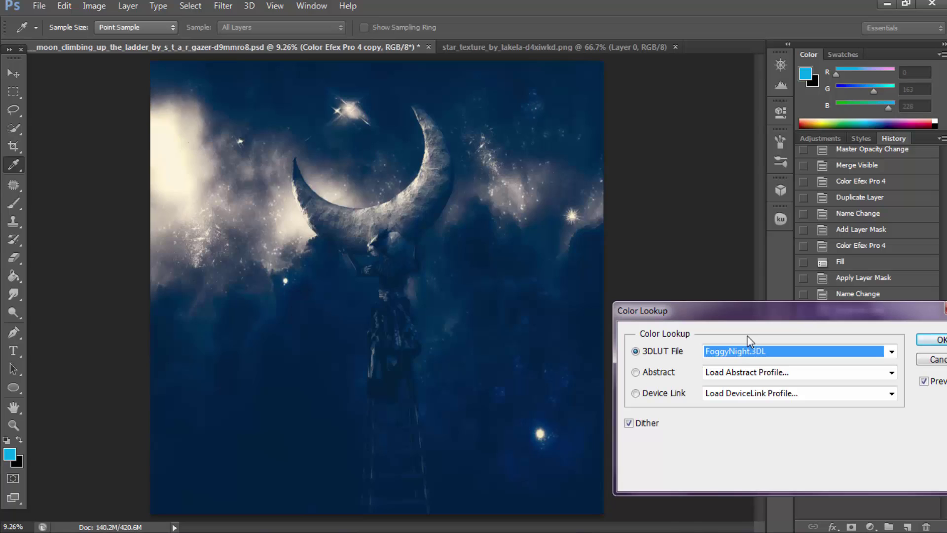
{"action": "key", "text": "Up"}
{"action": "key", "text": "Up"}
{"action": "key", "text": "Up"}
{"action": "key", "text": "Down"}
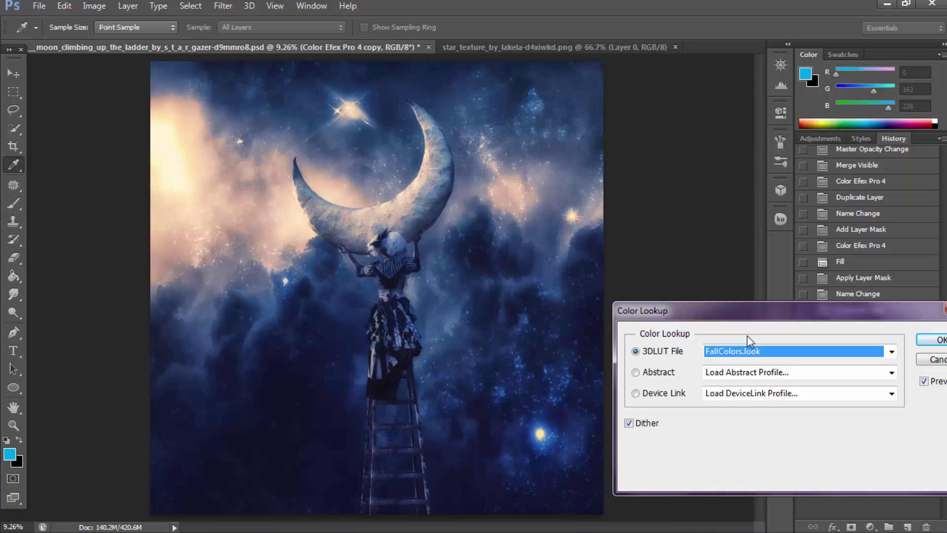
{"action": "key", "text": "Up"}
{"action": "key", "text": "Up"}
{"action": "key", "text": "Up"}
{"action": "key", "text": "Down"}
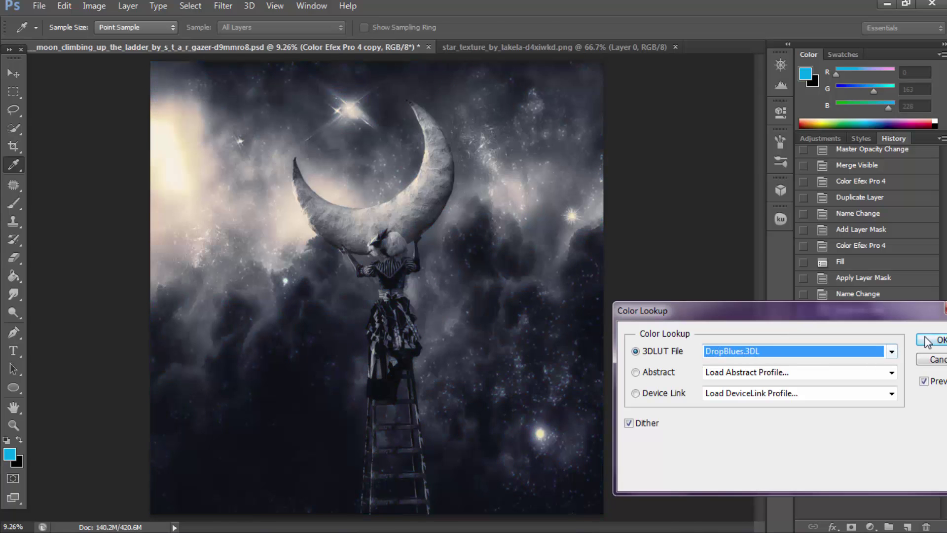
{"action": "left_click", "coordinate": [927, 340]}
Lower the copy layer's opacity to 15%.
{"action": "left_click", "coordinate": [940, 375]}
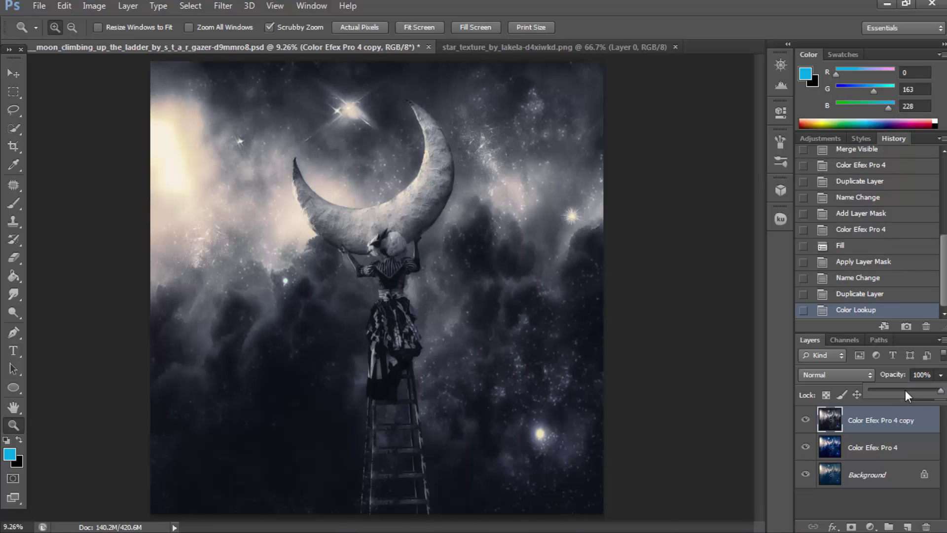
{"action": "left_click_drag", "start_coordinate": [906, 389], "coordinate": [902, 388]}
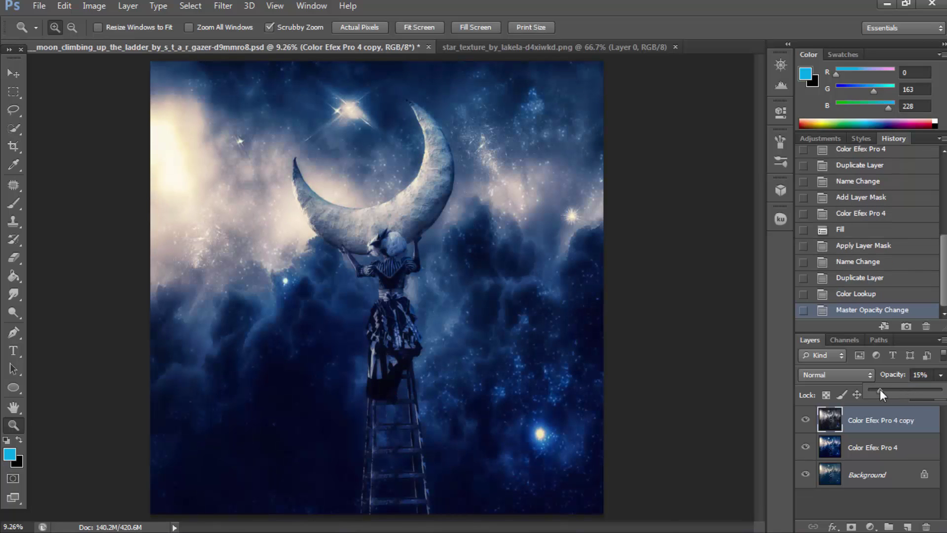
{"action": "left_click", "coordinate": [822, 408]}
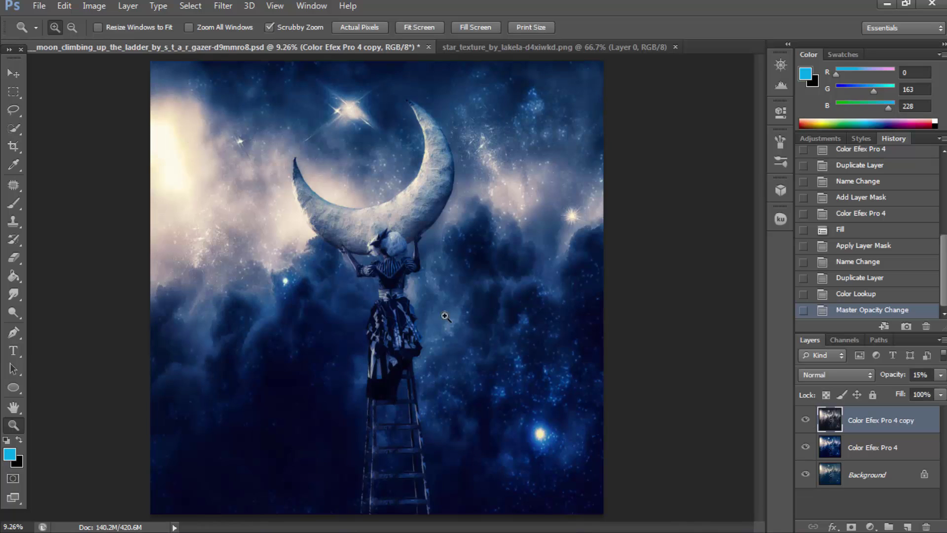
{"action": "left_click", "coordinate": [94, 5]}
{"action": "mouse_move", "coordinate": [115, 41]}
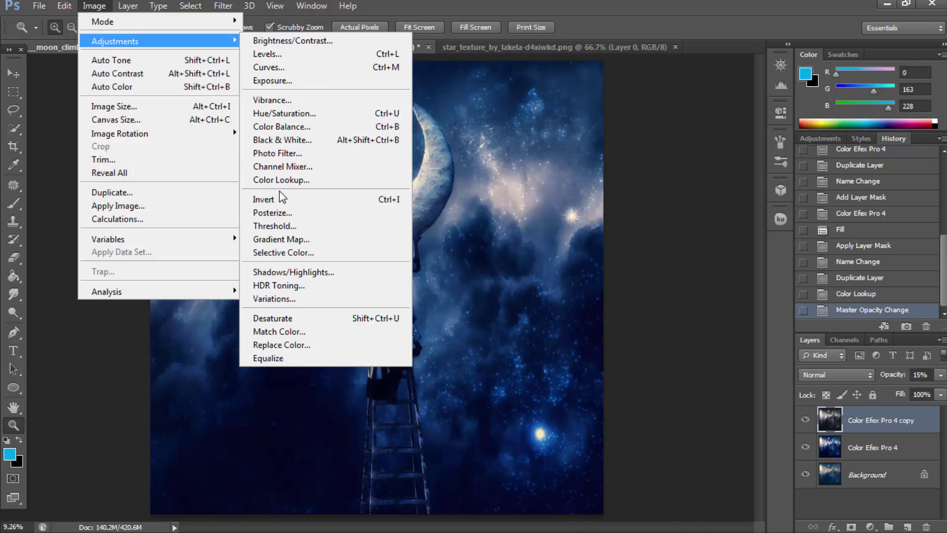
Apply a TealOrangePlusContrast.3DL Color Lookup to the copy layer.
{"action": "left_click", "coordinate": [281, 180]}
{"action": "left_click", "coordinate": [744, 351]}
{"action": "left_click", "coordinate": [741, 330]}
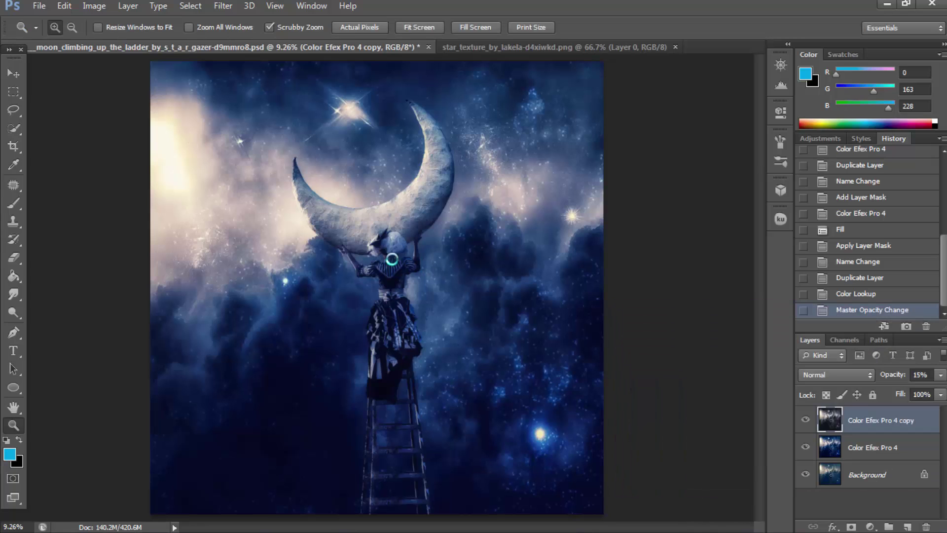
{"action": "left_click", "coordinate": [225, 6]}
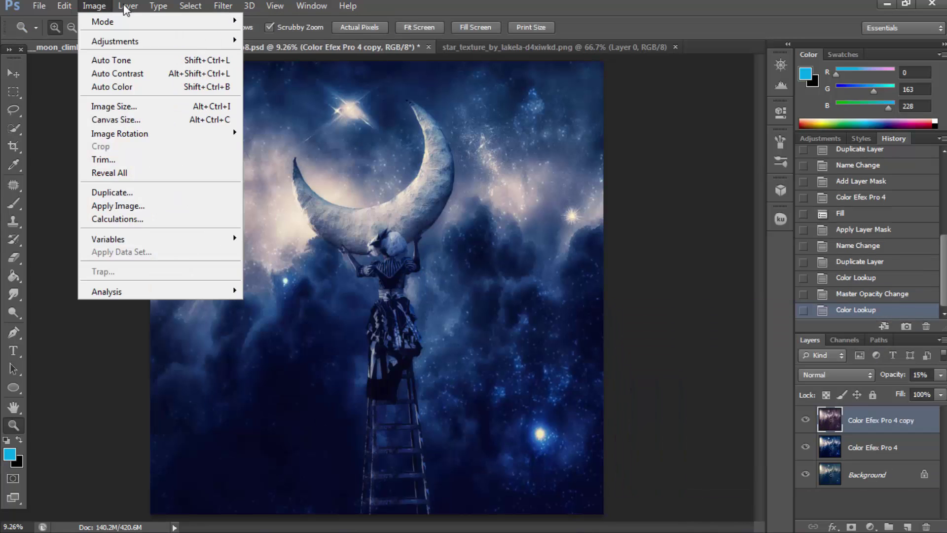
{"action": "mouse_move", "coordinate": [128, 6]}
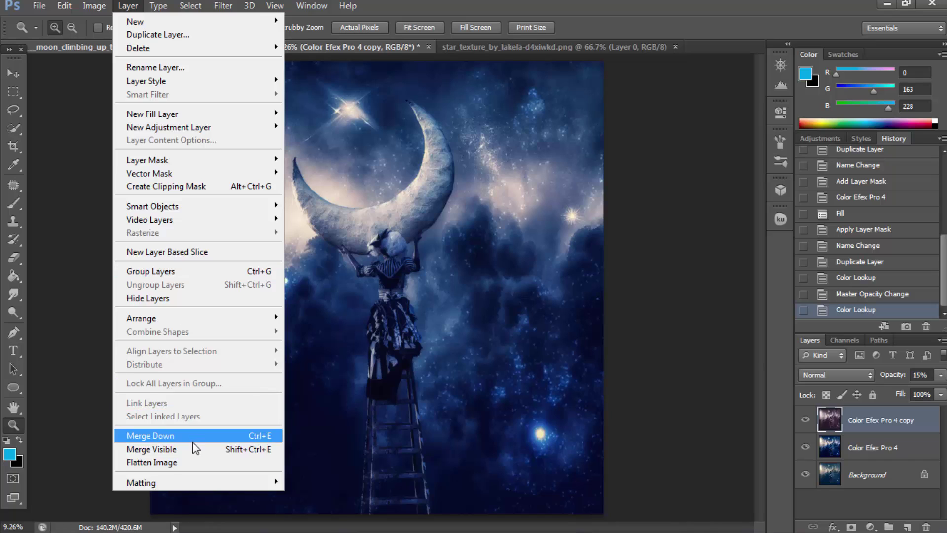
Merge the copy down into Color Efex Pro 4 and launch Alien Skin Exposure 5.
{"action": "left_click", "coordinate": [194, 439]}
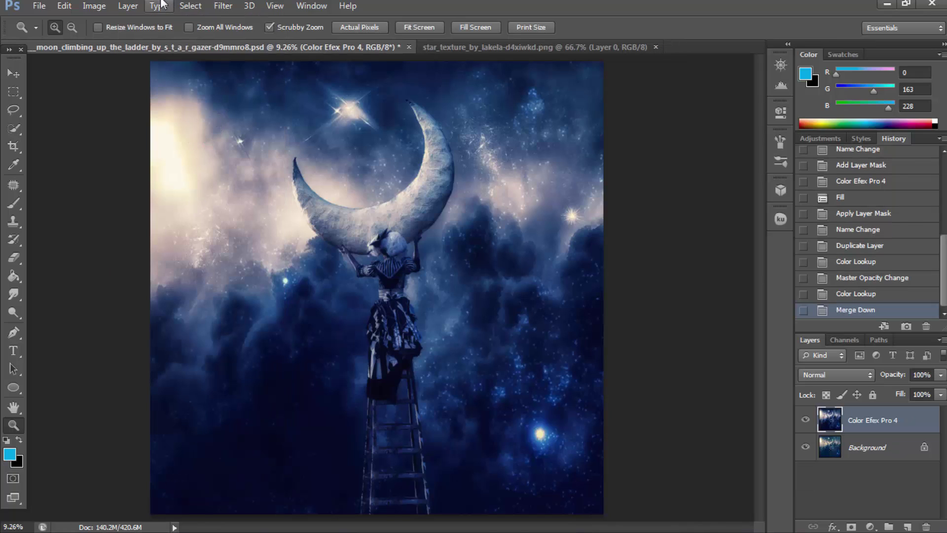
{"action": "left_click", "coordinate": [217, 6]}
{"action": "mouse_move", "coordinate": [241, 273]}
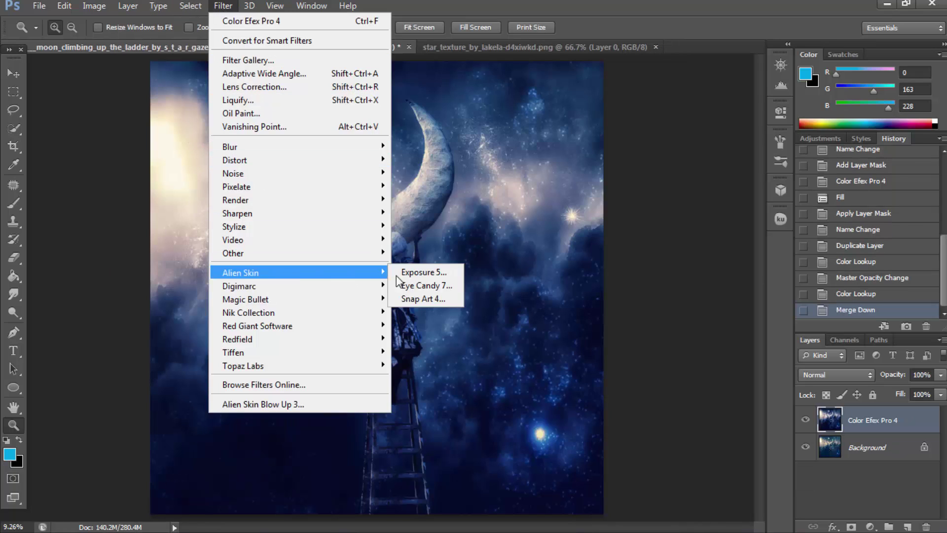
{"action": "left_click", "coordinate": [412, 282]}
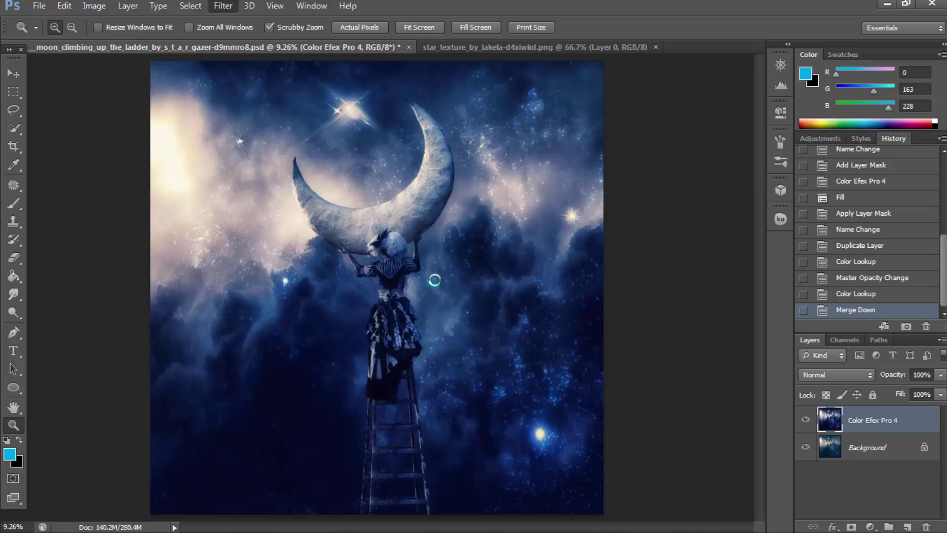
{"action": "left_click", "coordinate": [508, 281]}
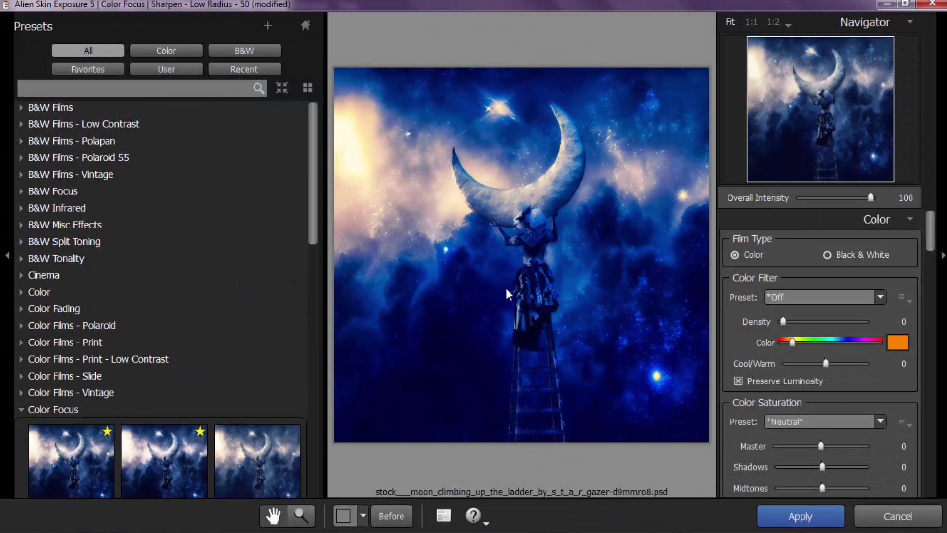
Preview the Sharpen - Low Radius - 50 preset, panning onto the moon and girl.
{"action": "scroll", "coordinate": [130, 385], "scroll_direction": "down", "scroll_amount": 3}
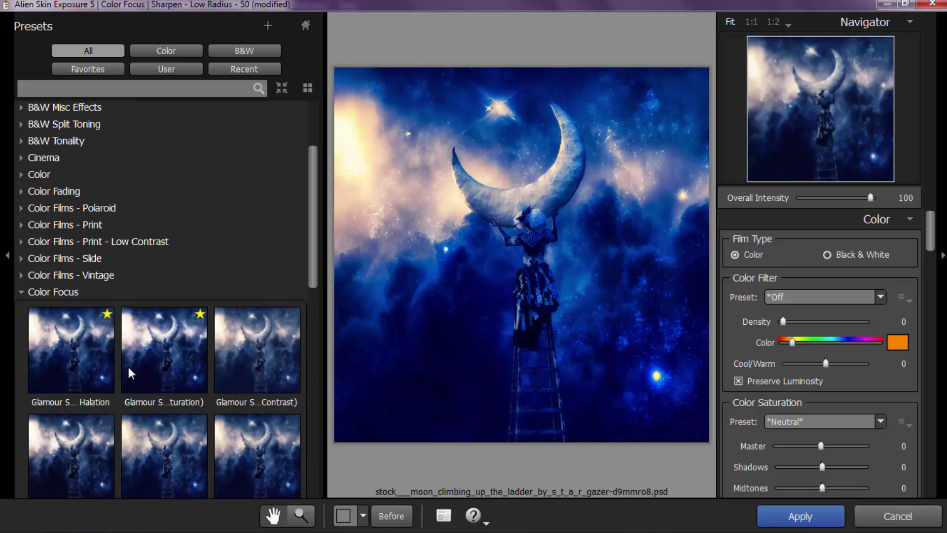
{"action": "scroll", "coordinate": [131, 373], "scroll_direction": "down", "scroll_amount": 4}
{"action": "scroll", "coordinate": [121, 373], "scroll_direction": "down", "scroll_amount": 3}
{"action": "left_click", "coordinate": [143, 370]}
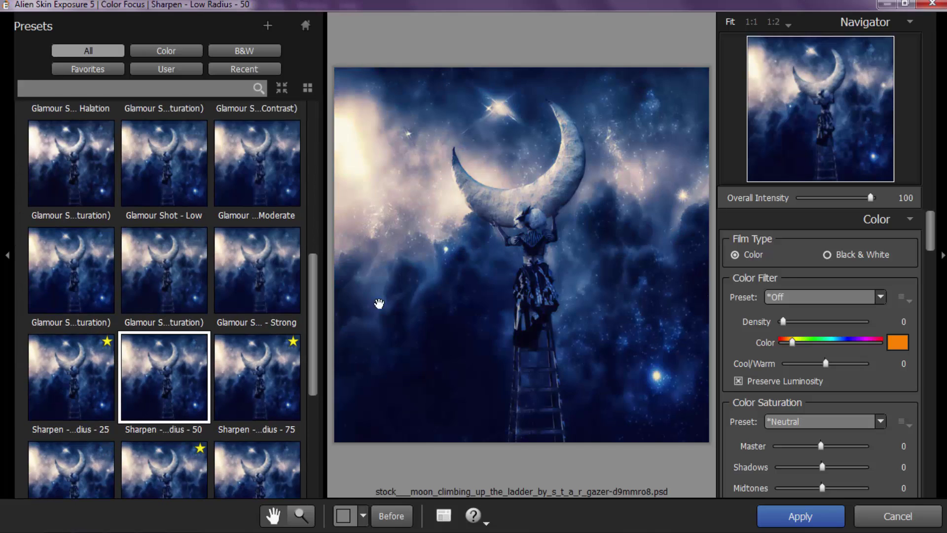
{"action": "scroll", "coordinate": [379, 303], "scroll_direction": "up", "scroll_amount": 2}
{"action": "scroll", "coordinate": [378, 303], "scroll_direction": "up", "scroll_amount": 1}
{"action": "left_click_drag", "start_coordinate": [384, 226], "coordinate": [406, 251]}
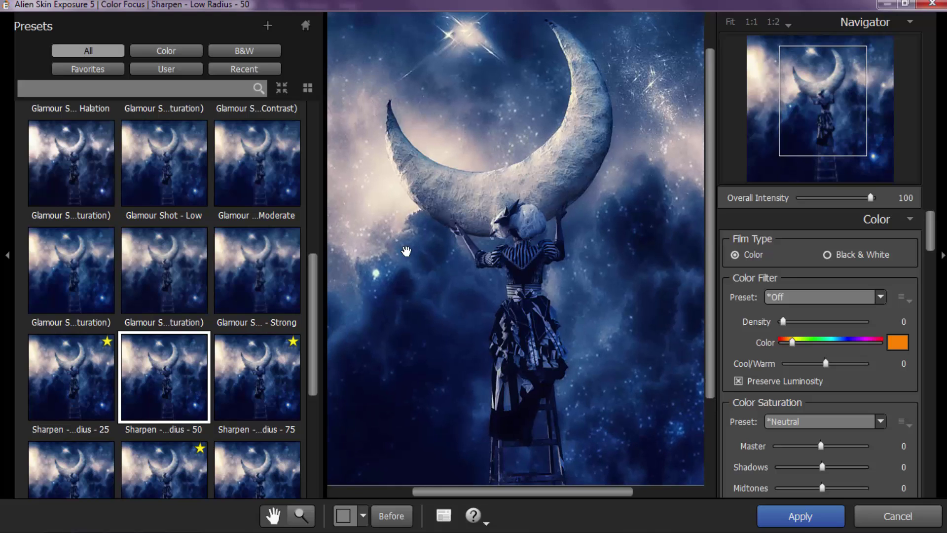
{"action": "scroll", "coordinate": [193, 259], "scroll_direction": "up", "scroll_amount": 2}
{"action": "scroll", "coordinate": [179, 246], "scroll_direction": "up", "scroll_amount": 1}
Compare Glamour Shot presets, then apply Sharpen - Low Radius - 50 as a new layer.
{"action": "left_click", "coordinate": [176, 242]}
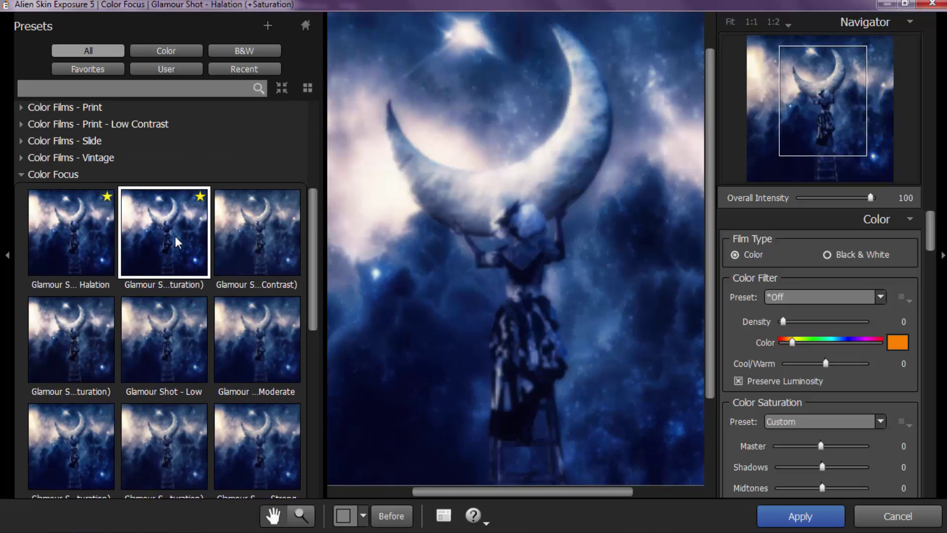
{"action": "scroll", "coordinate": [244, 275], "scroll_direction": "down", "scroll_amount": 1}
{"action": "scroll", "coordinate": [487, 275], "scroll_direction": "down", "scroll_amount": 1}
{"action": "scroll", "coordinate": [485, 276], "scroll_direction": "down", "scroll_amount": 1}
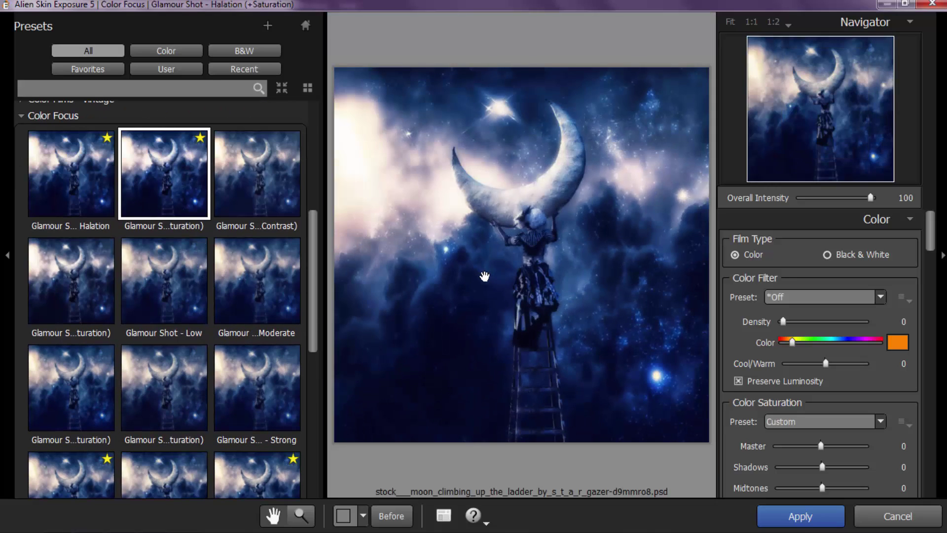
{"action": "left_click", "coordinate": [168, 355]}
{"action": "scroll", "coordinate": [173, 357], "scroll_direction": "down", "scroll_amount": 2}
{"action": "left_click", "coordinate": [176, 362]}
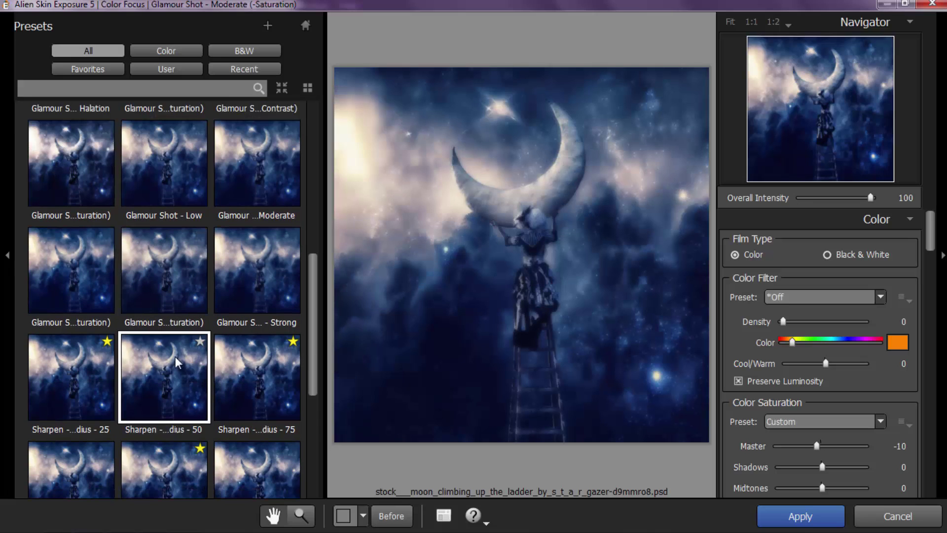
{"action": "left_click", "coordinate": [799, 515]}
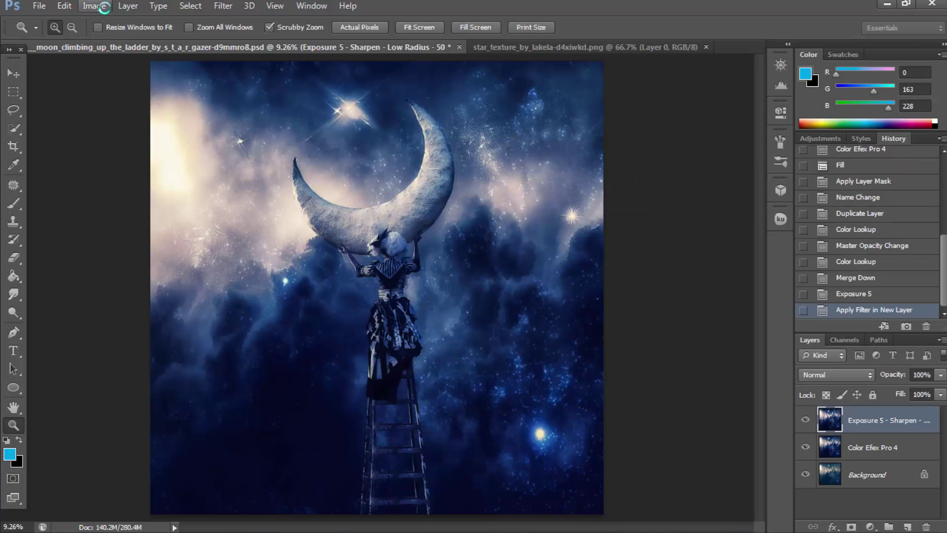
Shift the Blues in Selective Color to Cyan -17, Magenta -7, Yellow +28.
{"action": "mouse_move", "coordinate": [378, 284]}
{"action": "left_mouse_down"}
{"action": "mouse_move", "coordinate": [428, 291]}
{"action": "mouse_move", "coordinate": [340, 203]}
{"action": "mouse_move", "coordinate": [336, 223]}
{"action": "mouse_move", "coordinate": [304, 226]}
{"action": "left_mouse_up"}
{"action": "left_click", "coordinate": [94, 6]}
{"action": "mouse_move", "coordinate": [114, 41]}
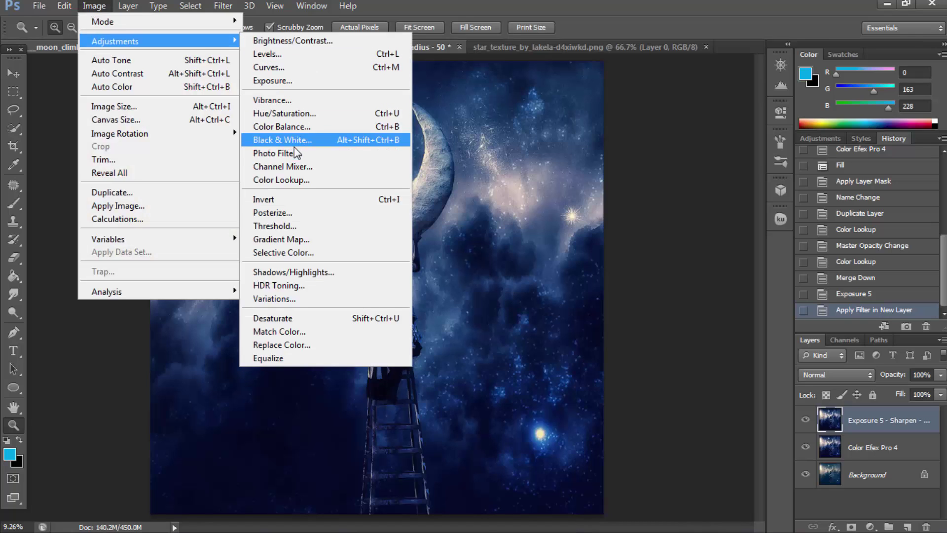
{"action": "left_click", "coordinate": [283, 252]}
{"action": "left_click", "coordinate": [679, 212]}
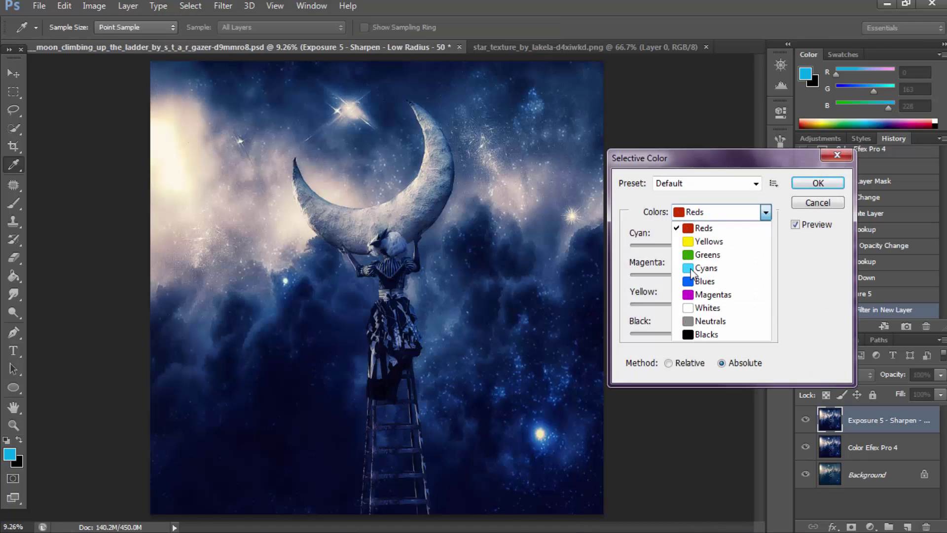
{"action": "left_click", "coordinate": [695, 279]}
{"action": "mouse_move", "coordinate": [699, 245]}
{"action": "left_mouse_down"}
{"action": "mouse_move", "coordinate": [681, 245]}
{"action": "mouse_move", "coordinate": [699, 294]}
{"action": "mouse_move", "coordinate": [719, 306]}
{"action": "left_mouse_up"}
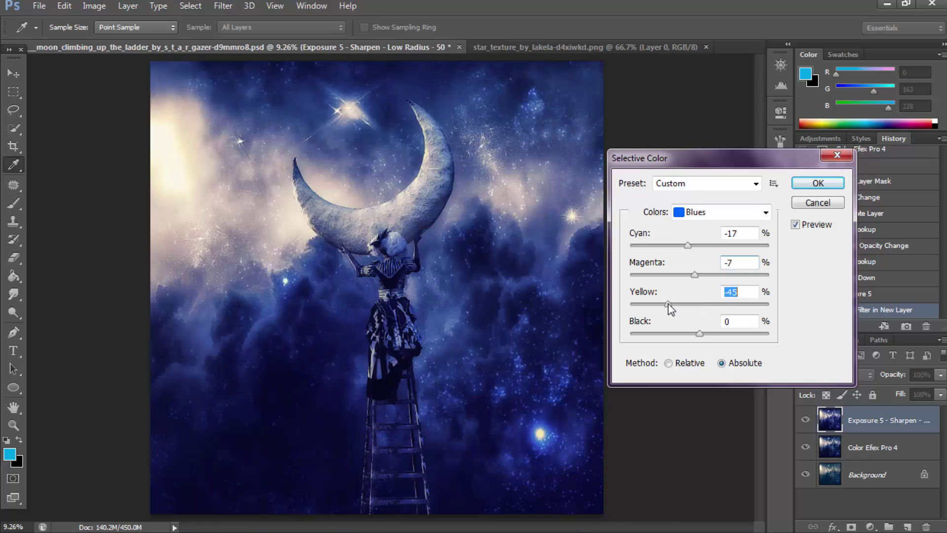
{"action": "left_click", "coordinate": [818, 183]}
Compare before and after the Selective Color tweak, and try then undo Auto Color.
{"action": "left_click", "coordinate": [846, 296]}
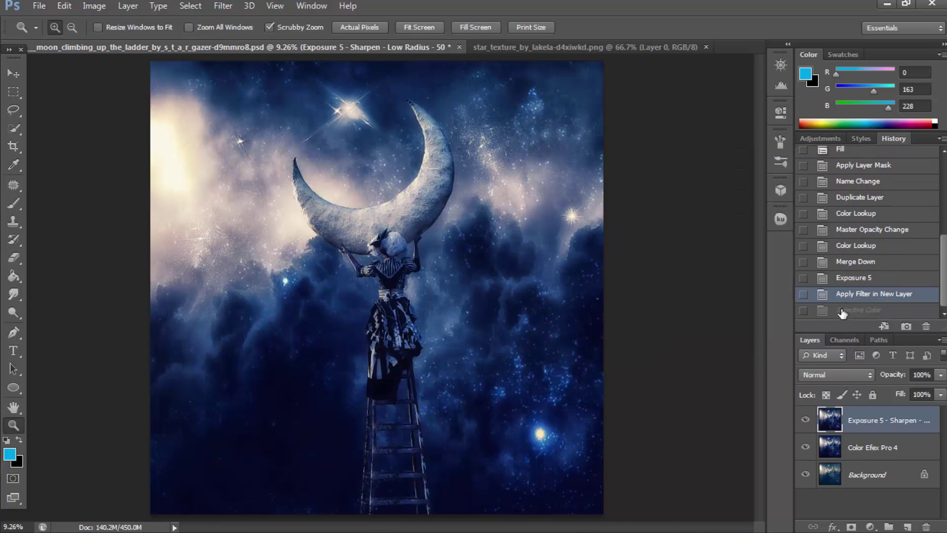
{"action": "left_click", "coordinate": [844, 310]}
{"action": "left_click", "coordinate": [844, 296]}
{"action": "left_click", "coordinate": [94, 5]}
{"action": "left_click", "coordinate": [118, 88]}
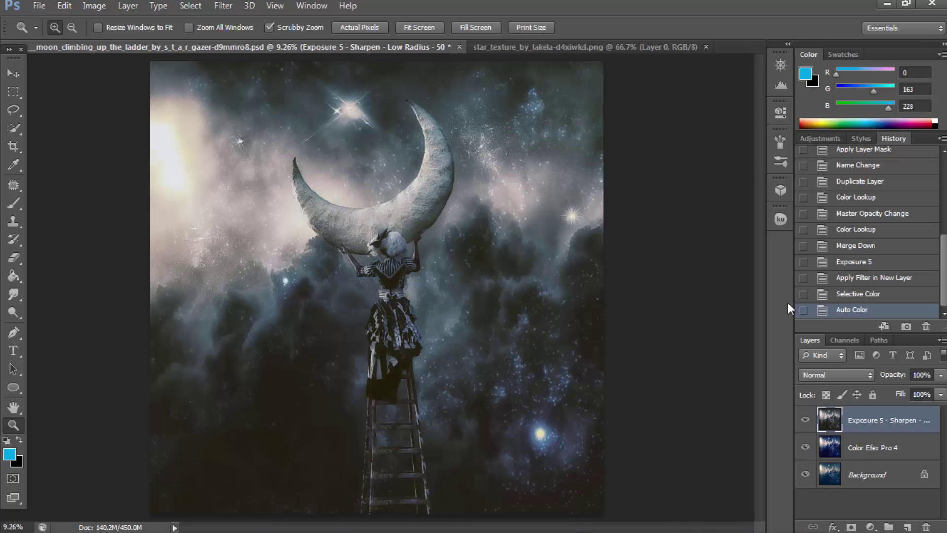
{"action": "left_click", "coordinate": [848, 295]}
Lower the image's overall saturation in Hue/Saturation.
{"action": "left_click", "coordinate": [93, 6]}
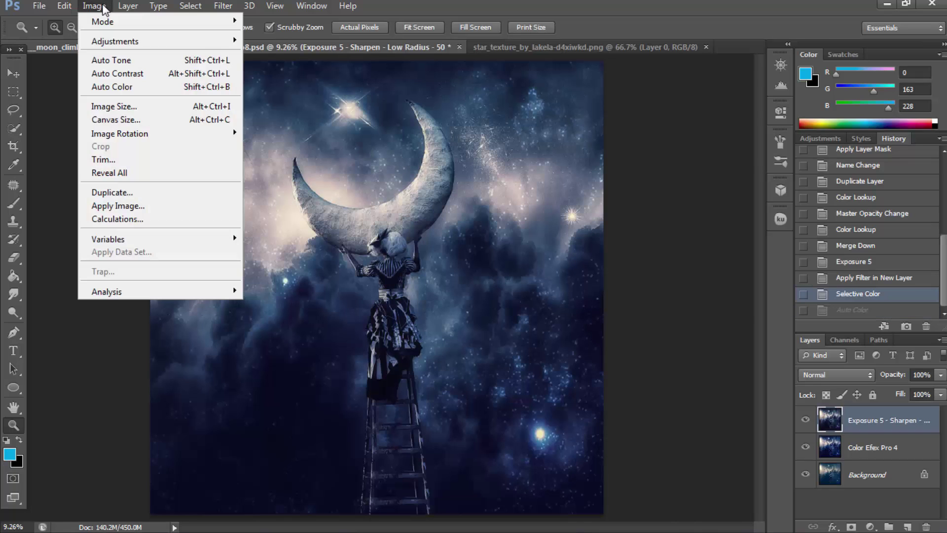
{"action": "left_click", "coordinate": [283, 114]}
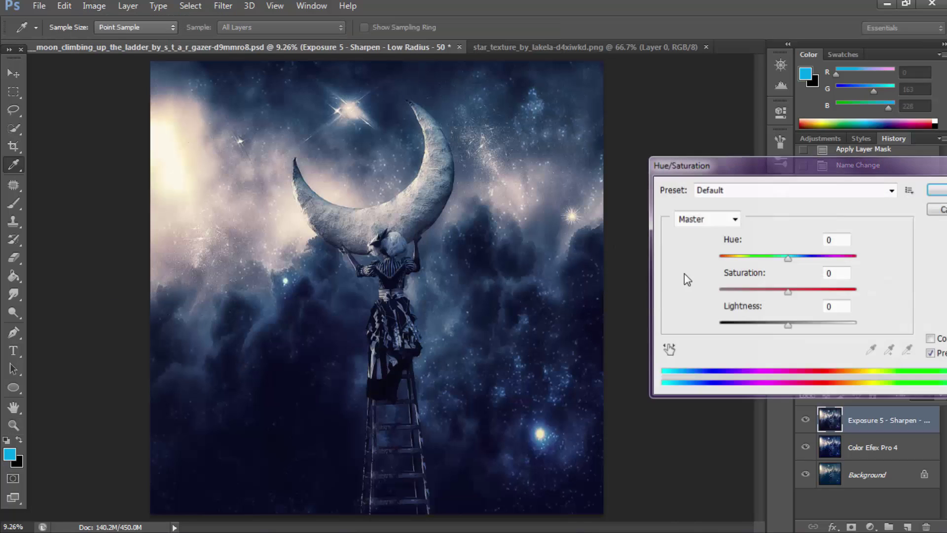
{"action": "mouse_move", "coordinate": [787, 290]}
{"action": "left_mouse_down"}
{"action": "mouse_move", "coordinate": [765, 292]}
{"action": "mouse_move", "coordinate": [772, 295]}
{"action": "left_mouse_up"}
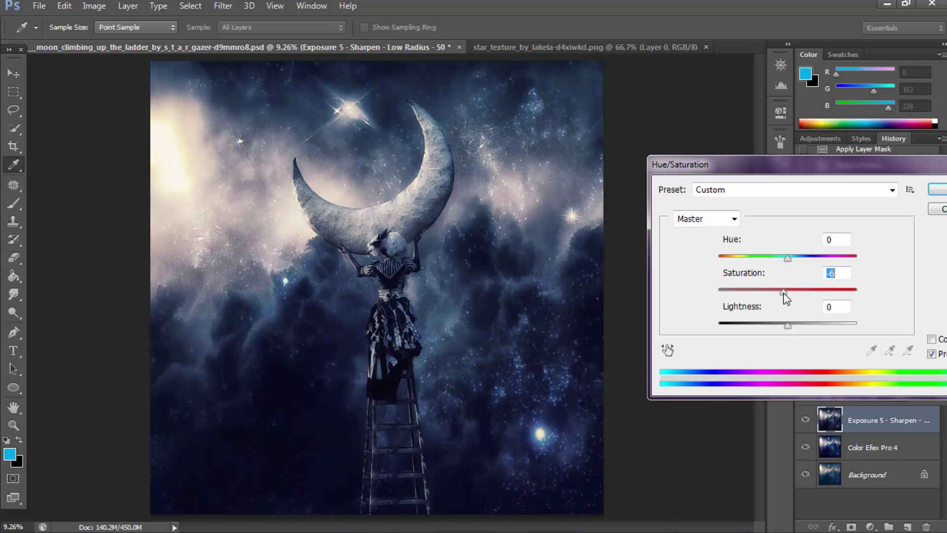
{"action": "key", "text": "Escape"}
Launch Alien Skin Exposure 5 on the image.
{"action": "key", "text": "z"}
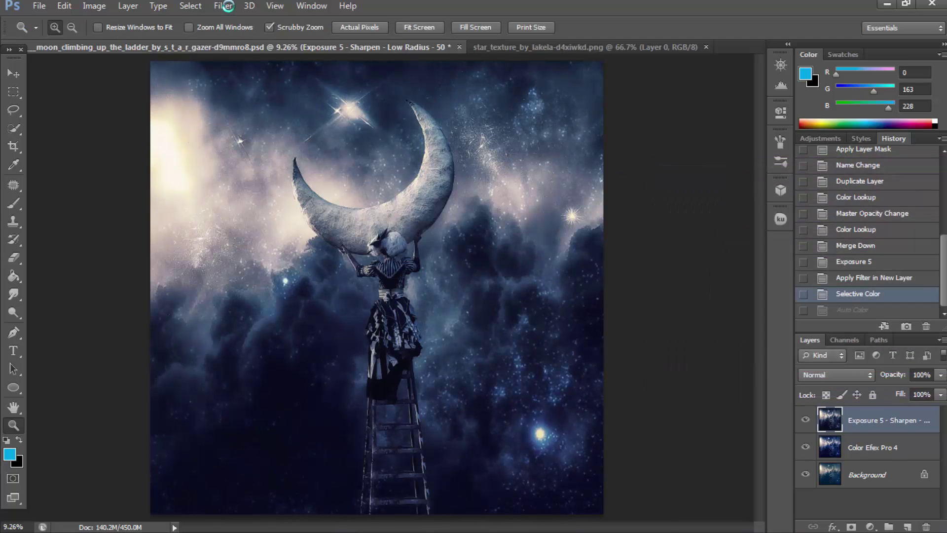
{"action": "left_click", "coordinate": [228, 6]}
{"action": "mouse_move", "coordinate": [241, 273]}
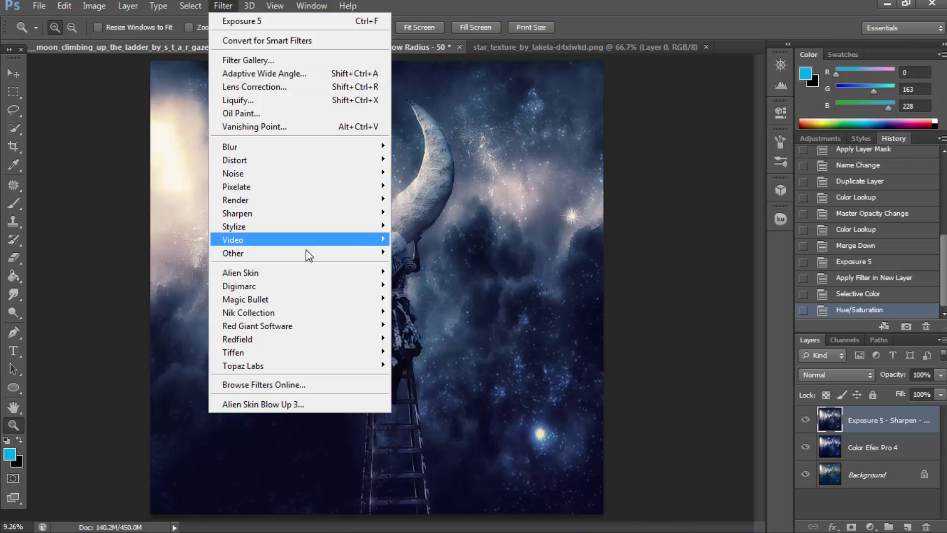
{"action": "left_click", "coordinate": [402, 272]}
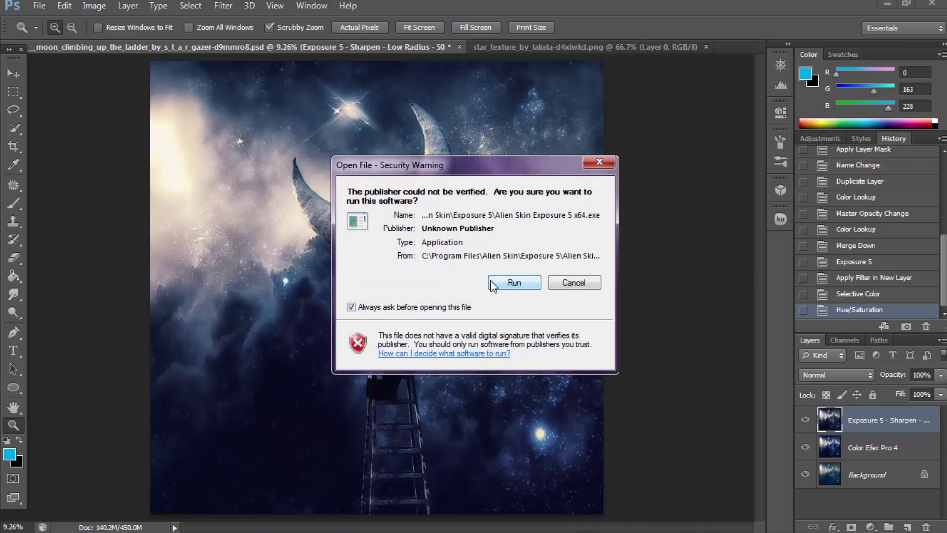
{"action": "left_click", "coordinate": [490, 280]}
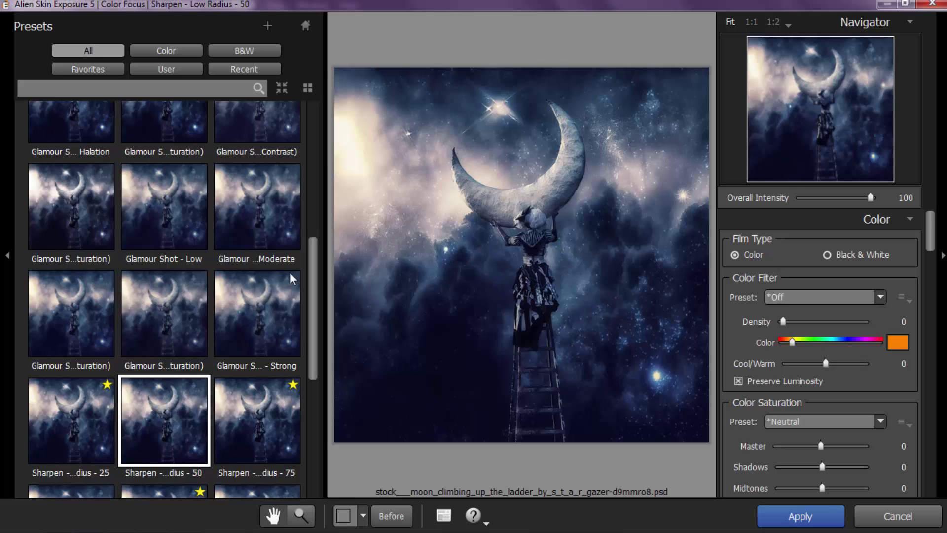
Apply Glamour Shot - Halation (+Saturation) with Reds 87, Yellows 100, Blues 47 and boosted highlights.
{"action": "scroll", "coordinate": [173, 324], "scroll_direction": "up", "scroll_amount": 3}
{"action": "left_click", "coordinate": [165, 215]}
{"action": "scroll", "coordinate": [522, 254], "scroll_direction": "up", "scroll_amount": 1}
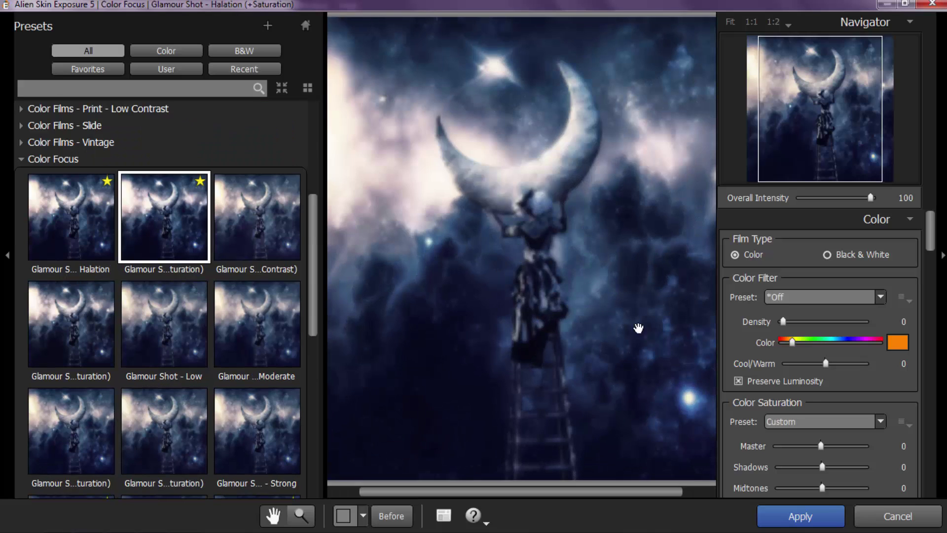
{"action": "scroll", "coordinate": [809, 392], "scroll_direction": "down", "scroll_amount": 4}
{"action": "scroll", "coordinate": [809, 392], "scroll_direction": "down", "scroll_amount": 2}
{"action": "scroll", "coordinate": [809, 392], "scroll_direction": "down", "scroll_amount": 2}
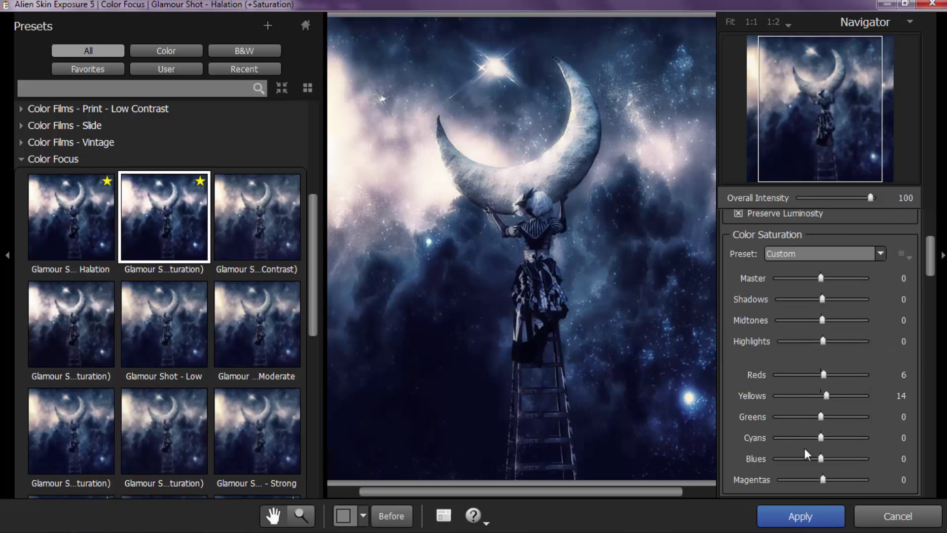
{"action": "left_click_drag", "start_coordinate": [821, 458], "coordinate": [841, 459]}
{"action": "mouse_move", "coordinate": [827, 395]}
{"action": "left_mouse_down"}
{"action": "mouse_move", "coordinate": [864, 396]}
{"action": "mouse_move", "coordinate": [859, 375]}
{"action": "left_mouse_up"}
{"action": "type", "text": "87"}
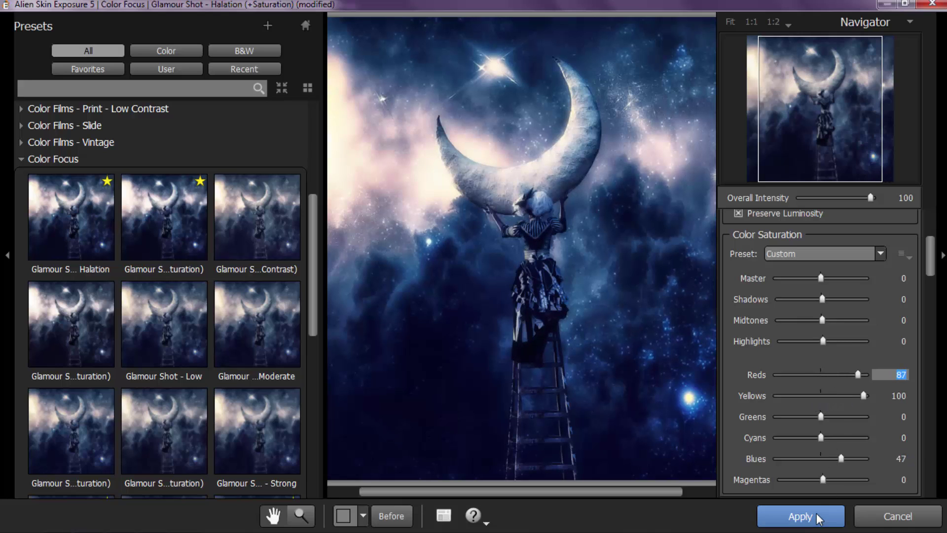
{"action": "left_click_drag", "start_coordinate": [823, 345], "coordinate": [846, 346]}
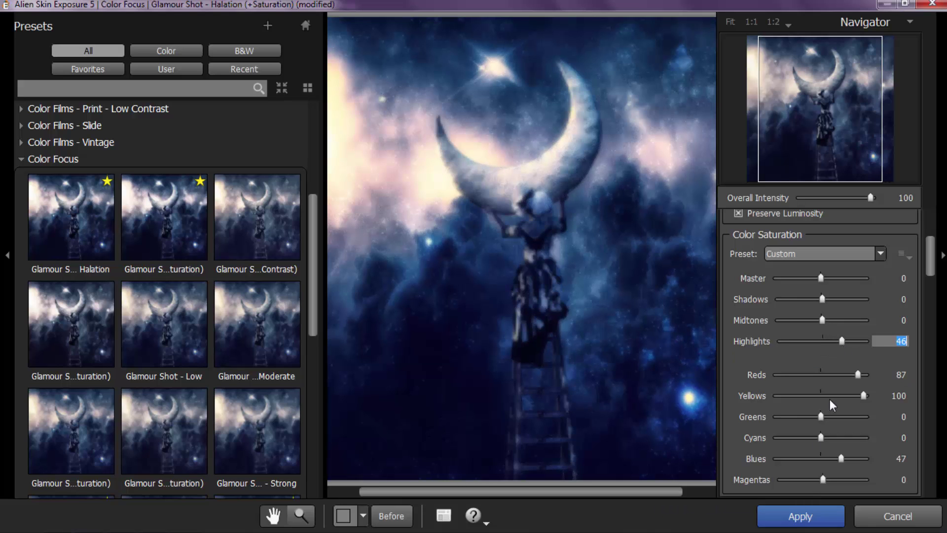
{"action": "left_click", "coordinate": [796, 515]}
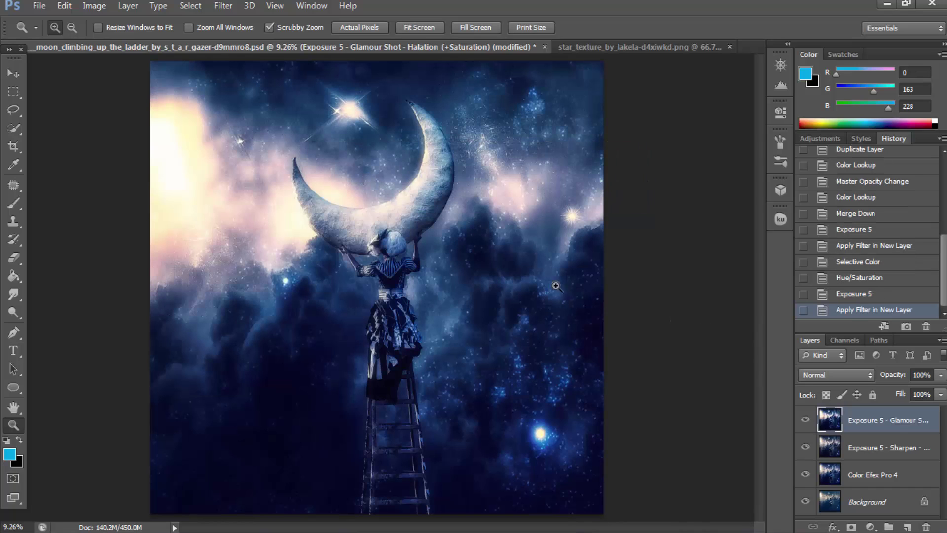
Reduce noise in Dfine 2 with Contrast Noise and Color Noise both at 200%.
{"action": "left_click", "coordinate": [223, 8]}
{"action": "mouse_move", "coordinate": [241, 272]}
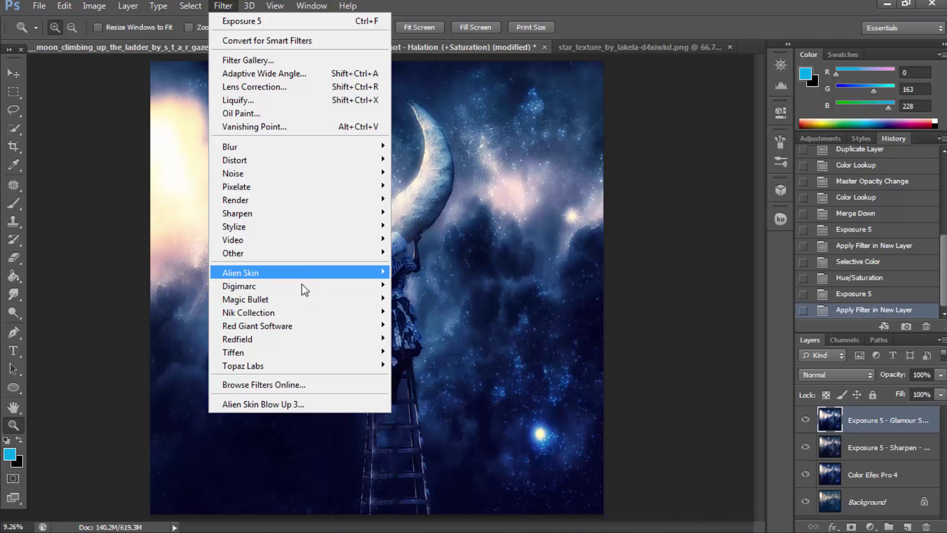
{"action": "left_click", "coordinate": [430, 338]}
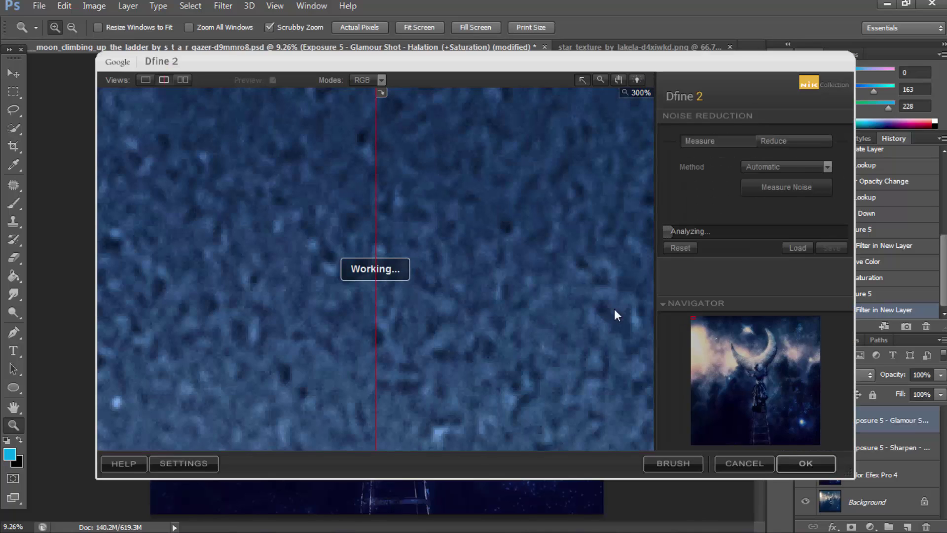
{"action": "left_click", "coordinate": [808, 141]}
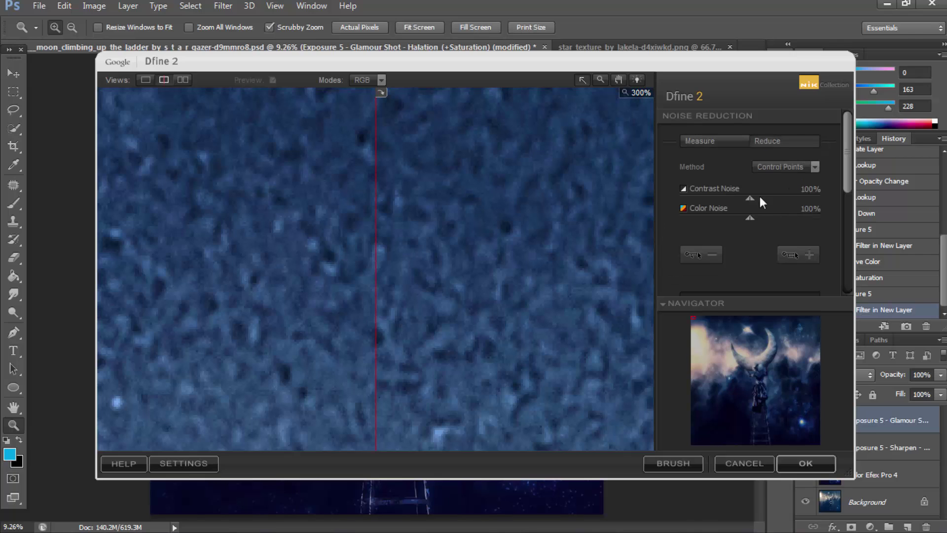
{"action": "left_click_drag", "start_coordinate": [750, 198], "coordinate": [819, 197]}
{"action": "left_click_drag", "start_coordinate": [750, 218], "coordinate": [819, 217]}
{"action": "left_click_drag", "start_coordinate": [750, 364], "coordinate": [745, 339]}
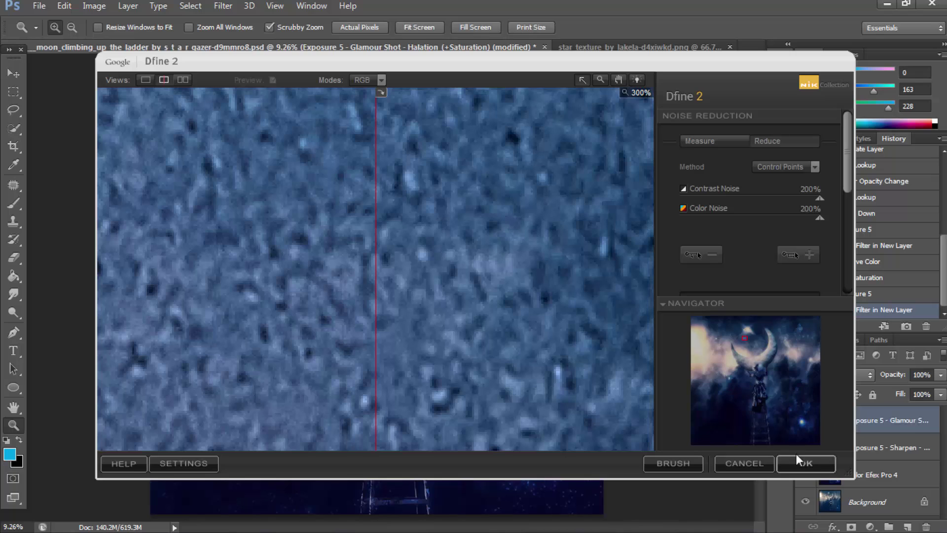
{"action": "left_click", "coordinate": [797, 459]}
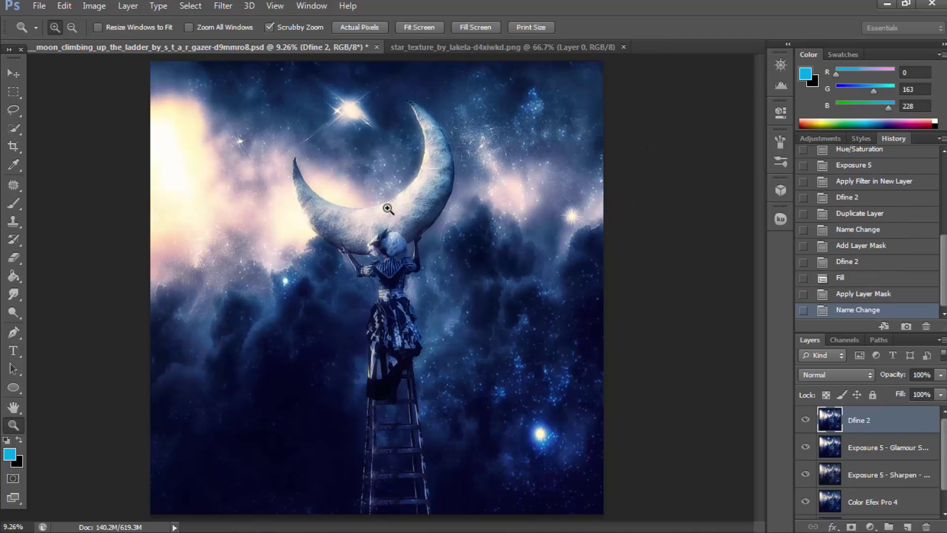
Inspect the denoised moon and girl zoomed in, then flatten the image into one Background layer.
{"action": "mouse_move", "coordinate": [383, 206]}
{"action": "left_mouse_down"}
{"action": "mouse_move", "coordinate": [445, 226]}
{"action": "mouse_move", "coordinate": [434, 225]}
{"action": "left_mouse_up"}
{"action": "right_click", "coordinate": [434, 229]}
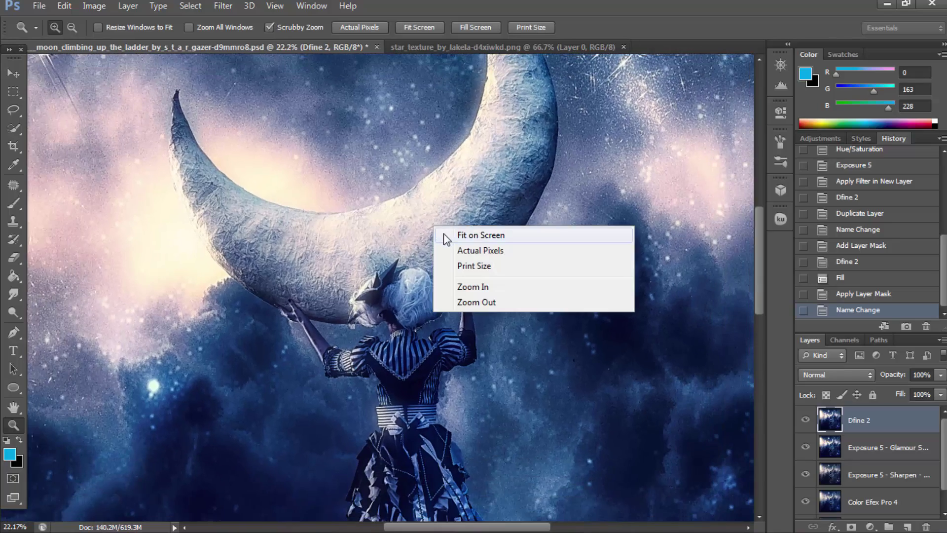
{"action": "left_click", "coordinate": [442, 237]}
{"action": "left_click_drag", "start_coordinate": [436, 264], "coordinate": [518, 313]}
{"action": "right_click", "coordinate": [408, 275]}
{"action": "left_click", "coordinate": [419, 284]}
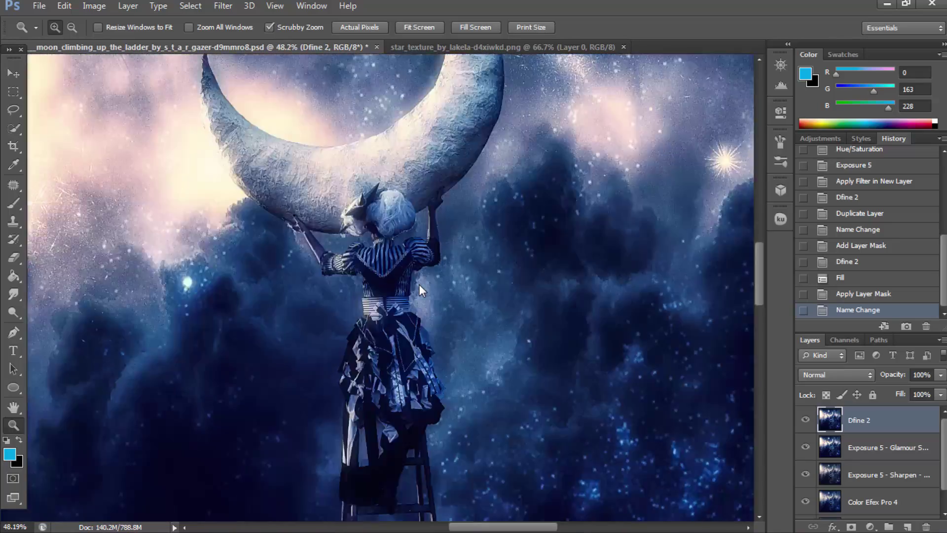
{"action": "left_click", "coordinate": [127, 6]}
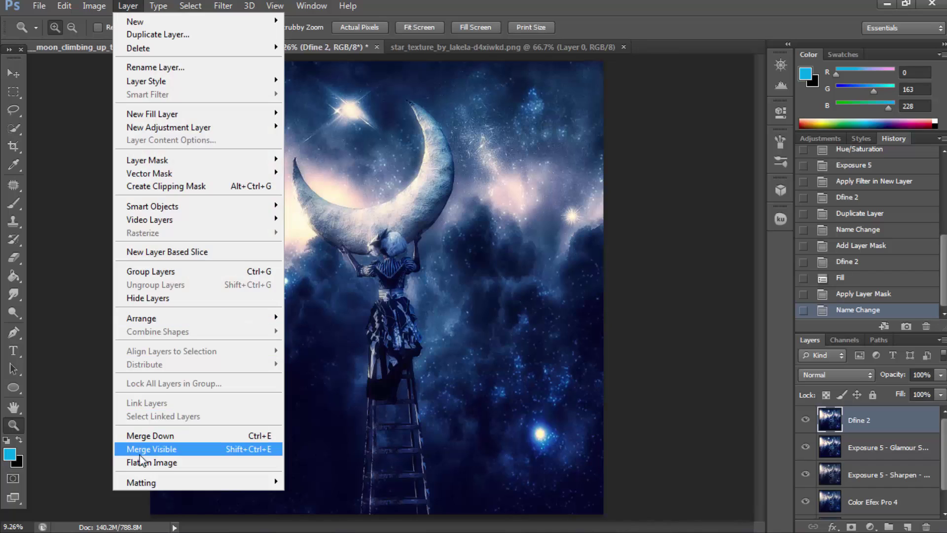
{"action": "left_click", "coordinate": [148, 450]}
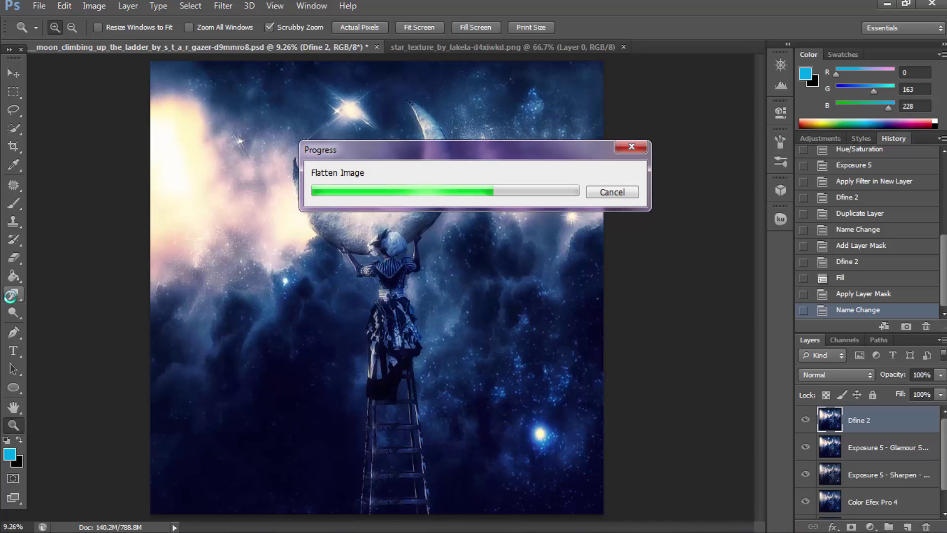
Soften the sky with an 825 px Blur Tool in Lighten mode at 100% strength.
{"action": "left_click", "coordinate": [11, 297]}
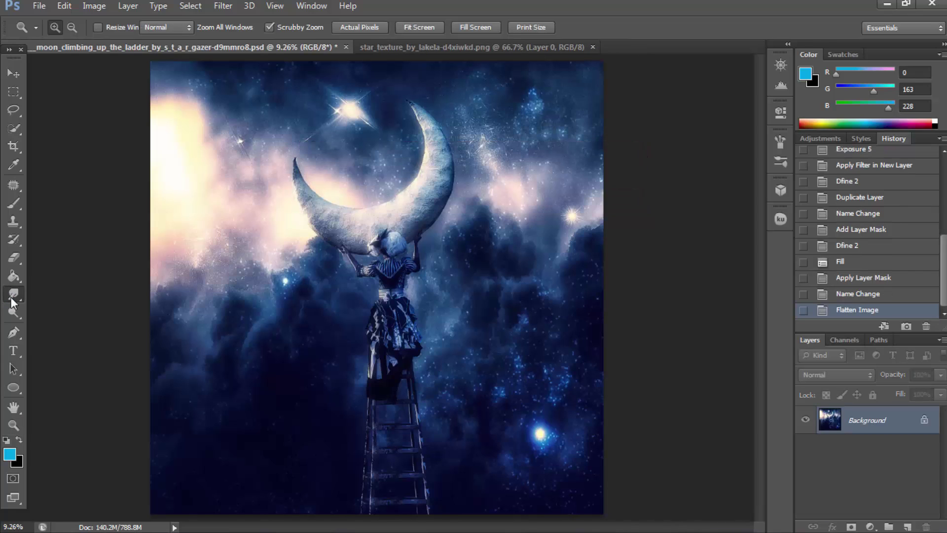
{"action": "left_click", "coordinate": [67, 292]}
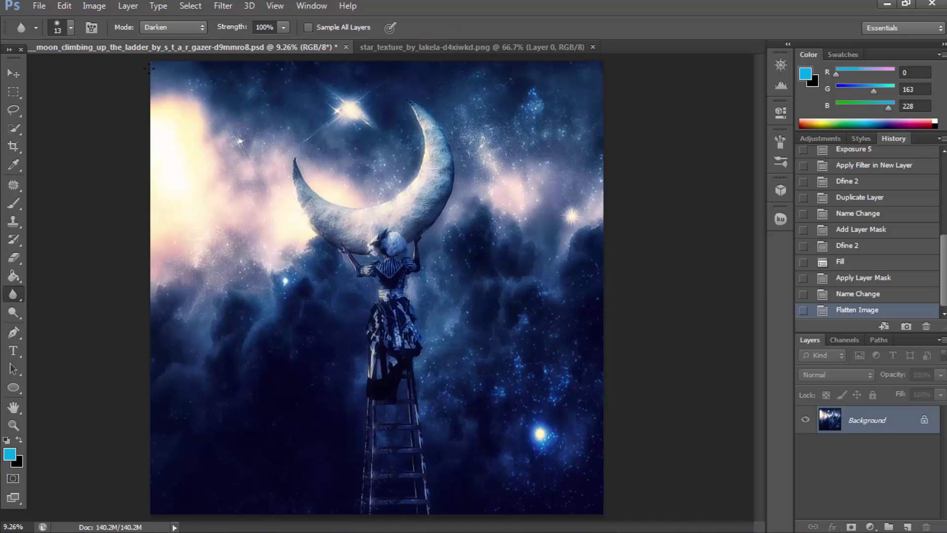
{"action": "left_click", "coordinate": [164, 29]}
{"action": "left_click", "coordinate": [157, 69]}
{"action": "right_click", "coordinate": [373, 291]}
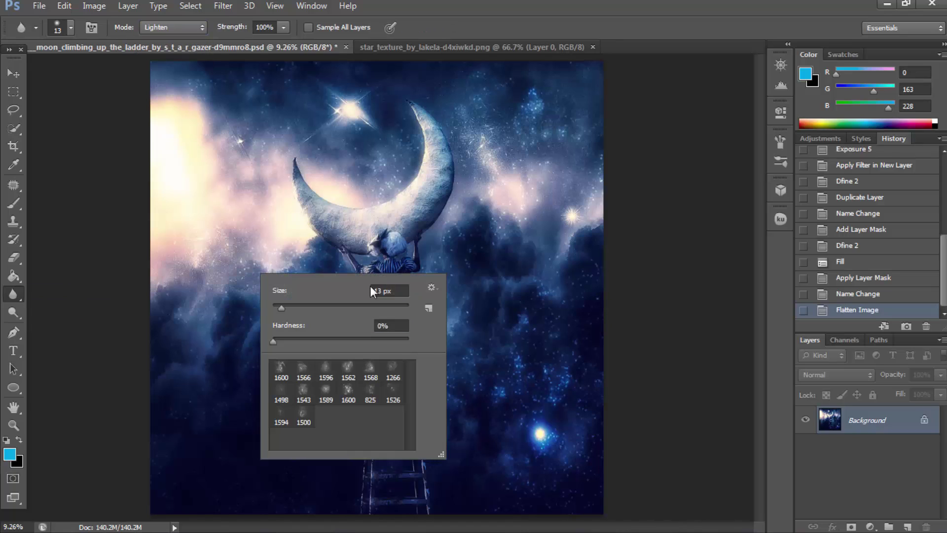
{"action": "left_click_drag", "start_coordinate": [388, 307], "coordinate": [396, 306]}
{"action": "left_click", "coordinate": [239, 262]}
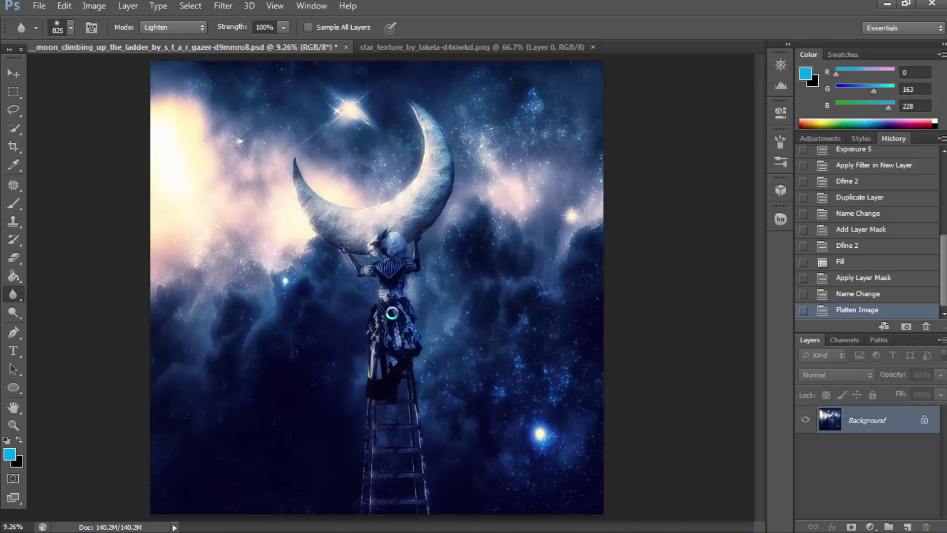
{"action": "left_click", "coordinate": [178, 344]}
{"action": "left_click", "coordinate": [178, 344]}
Zoom in on the moon and girl and switch the Blur tool to Darken mode.
{"action": "left_click", "coordinate": [13, 424]}
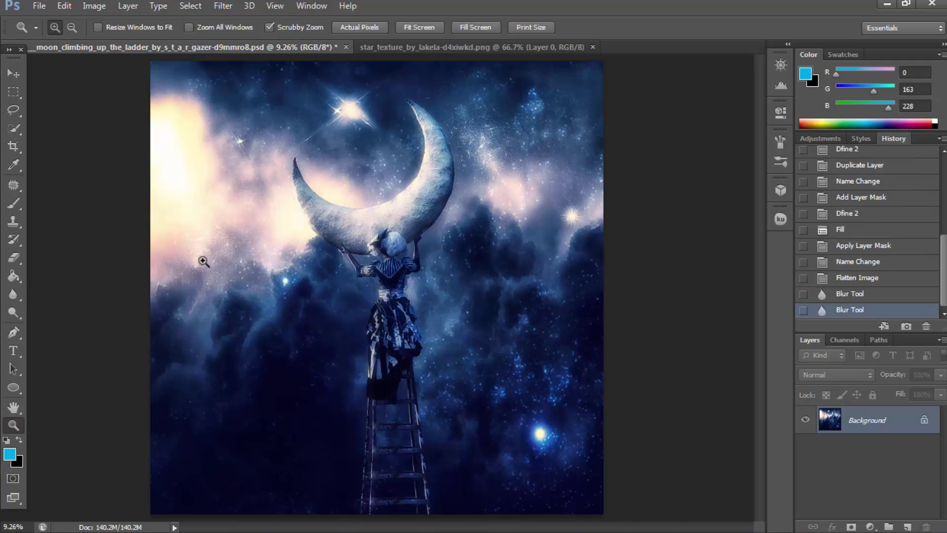
{"action": "left_click_drag", "start_coordinate": [244, 242], "coordinate": [286, 272]}
{"action": "left_click", "coordinate": [13, 292]}
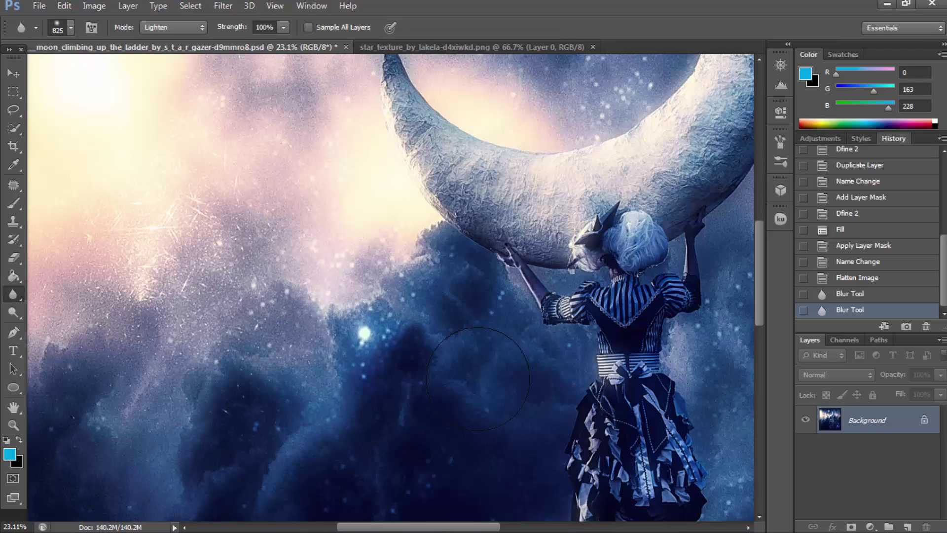
{"action": "left_click", "coordinate": [449, 417]}
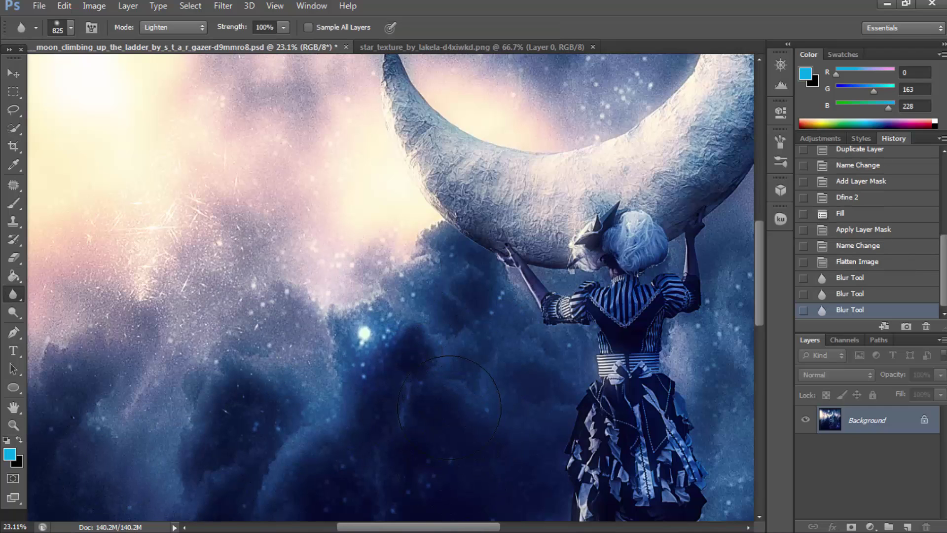
{"action": "left_click", "coordinate": [163, 27]}
{"action": "left_click", "coordinate": [158, 64]}
Blur the dark clouds around the girl's head and below the moon's edge.
{"action": "left_click_drag", "start_coordinate": [592, 429], "coordinate": [715, 379]}
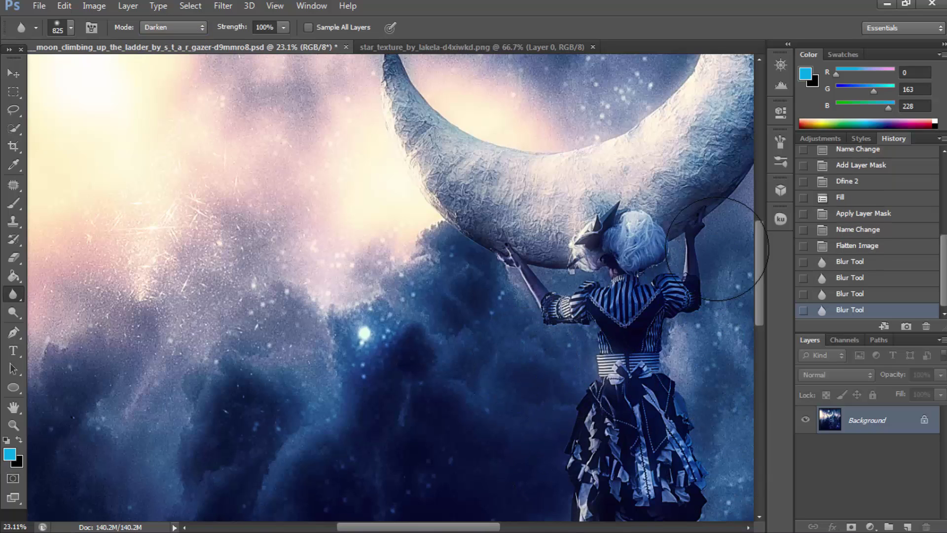
{"action": "left_click_drag", "start_coordinate": [718, 296], "coordinate": [715, 256]}
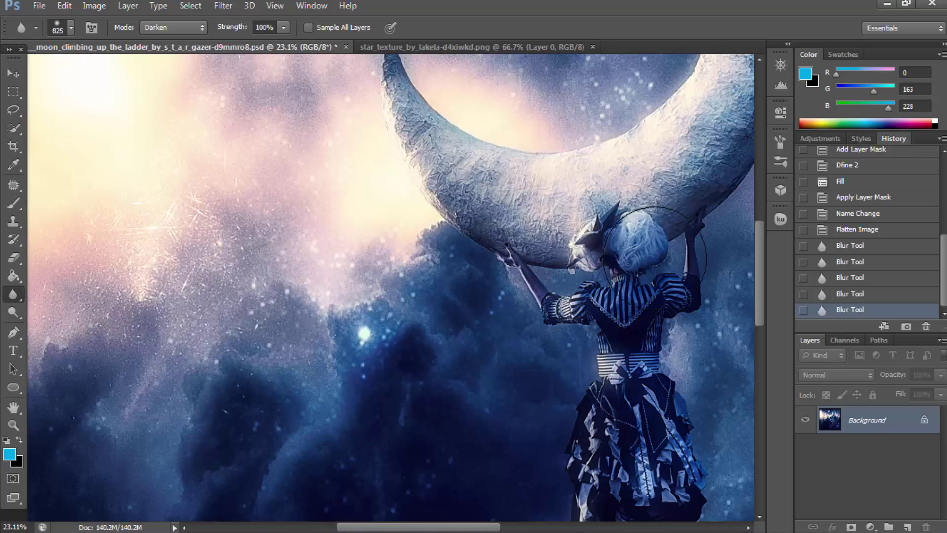
{"action": "mouse_move", "coordinate": [650, 254]}
{"action": "left_mouse_down"}
{"action": "mouse_move", "coordinate": [643, 272]}
{"action": "mouse_move", "coordinate": [637, 237]}
{"action": "left_mouse_up"}
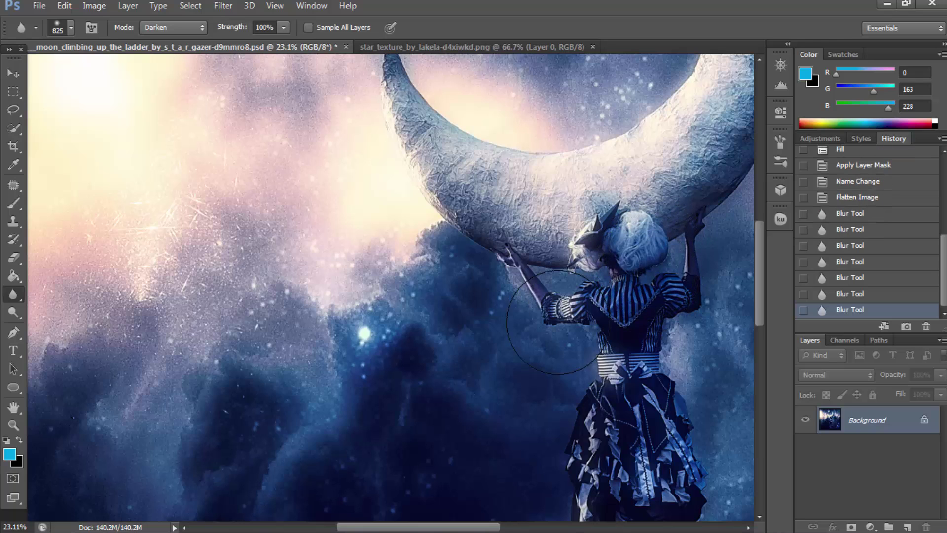
{"action": "left_click_drag", "start_coordinate": [575, 340], "coordinate": [518, 272]}
{"action": "scroll", "coordinate": [518, 271], "scroll_direction": "down", "scroll_amount": 2}
{"action": "left_click_drag", "start_coordinate": [469, 179], "coordinate": [459, 257]}
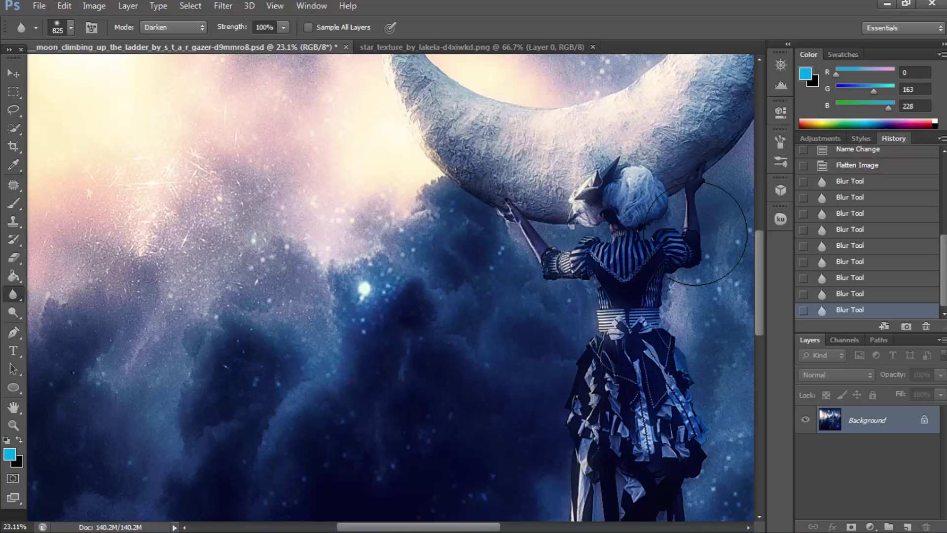
{"action": "scroll", "coordinate": [539, 391], "scroll_direction": "right", "scroll_amount": 5}
{"action": "scroll", "coordinate": [539, 391], "scroll_direction": "up", "scroll_amount": 2}
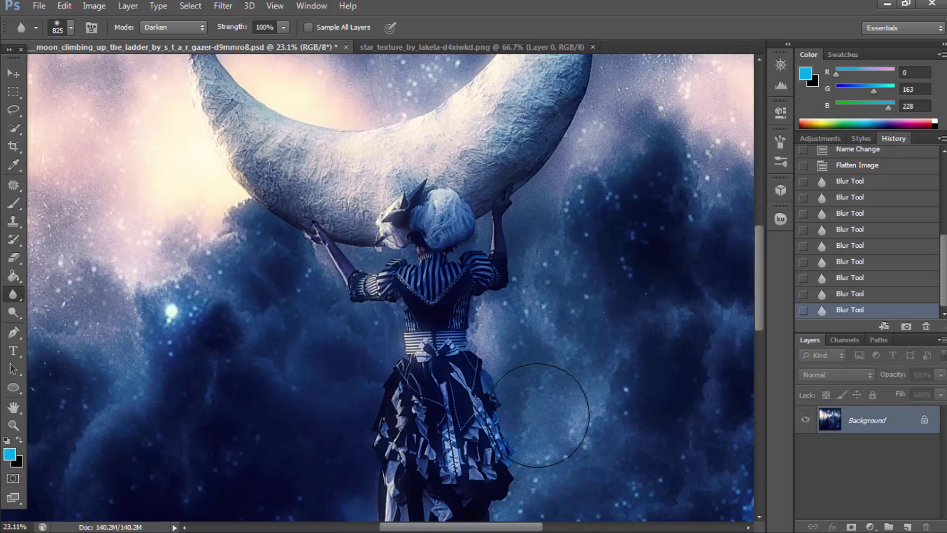
{"action": "scroll", "coordinate": [539, 401], "scroll_direction": "up", "scroll_amount": 3}
{"action": "scroll", "coordinate": [548, 412], "scroll_direction": "up", "scroll_amount": 3}
{"action": "scroll", "coordinate": [547, 412], "scroll_direction": "up", "scroll_amount": 2}
Set the Blur brush to 119 px and soften the sky along the moon's right edge and left tip.
{"action": "scroll", "coordinate": [587, 376], "scroll_direction": "up", "scroll_amount": 2}
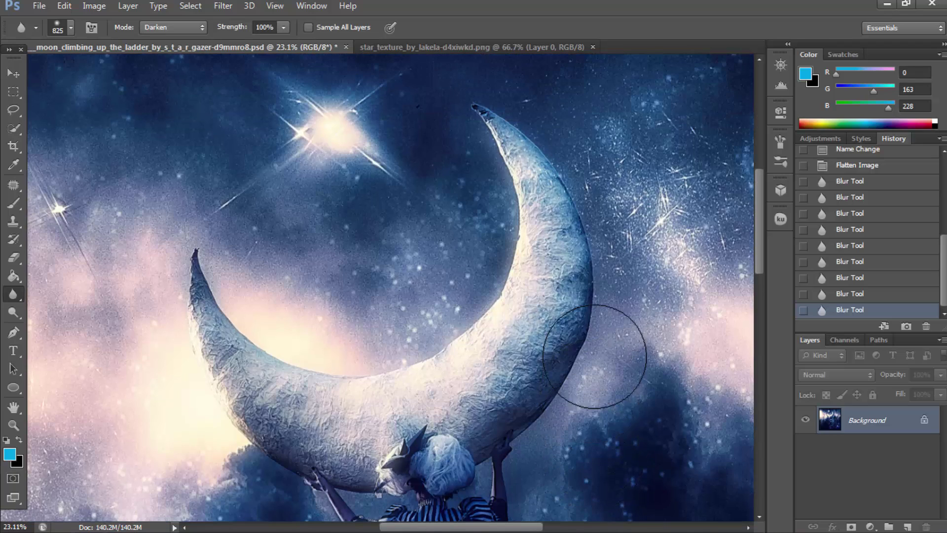
{"action": "right_click", "coordinate": [592, 294]}
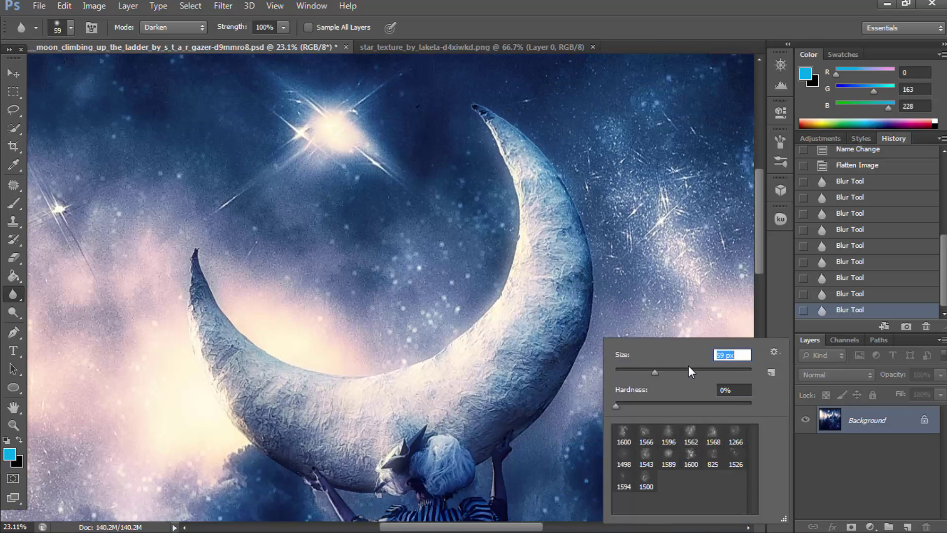
{"action": "key", "text": "Return"}
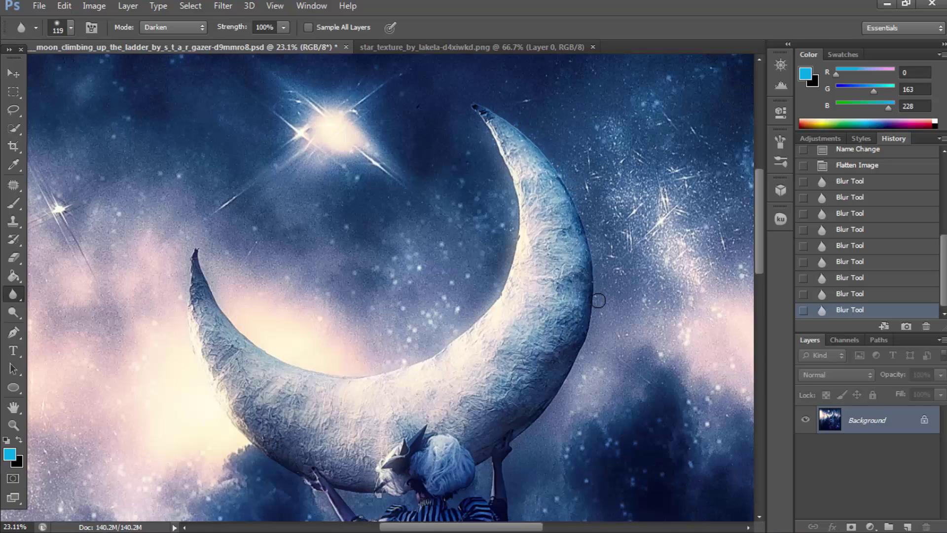
{"action": "left_click_drag", "start_coordinate": [580, 219], "coordinate": [550, 160]}
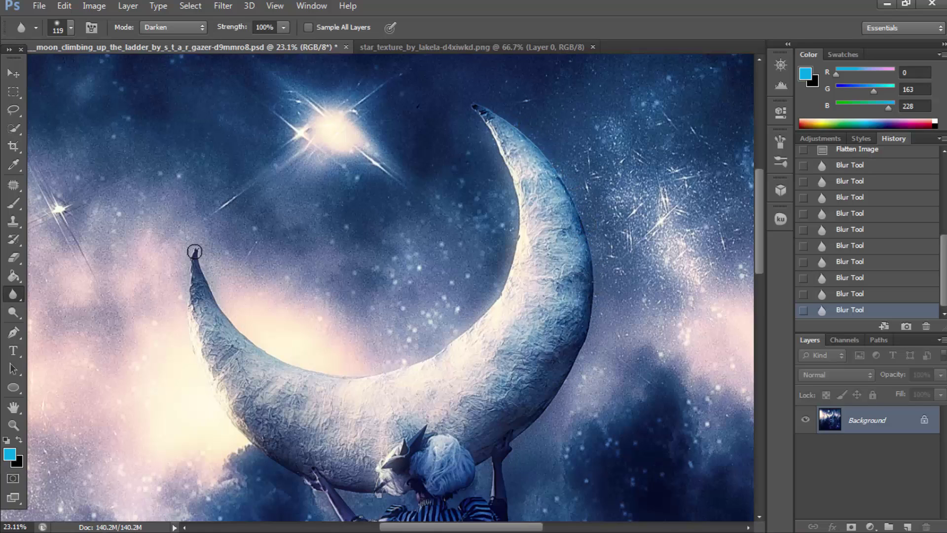
{"action": "left_click", "coordinate": [205, 371]}
Enlarge the Blur brush to 180 px and zoom out to view the whole image.
{"action": "right_click", "coordinate": [483, 132]}
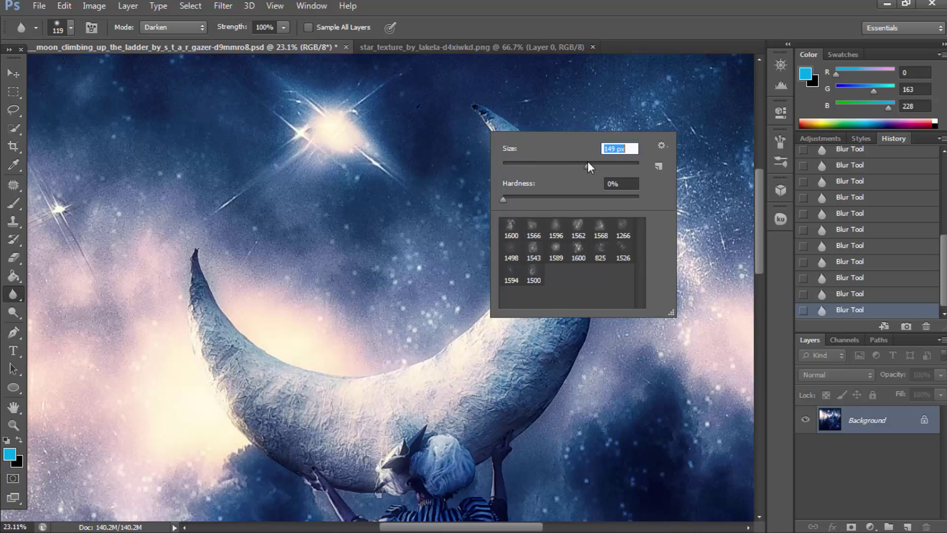
{"action": "type", "text": "180"}
{"action": "key", "text": "Return"}
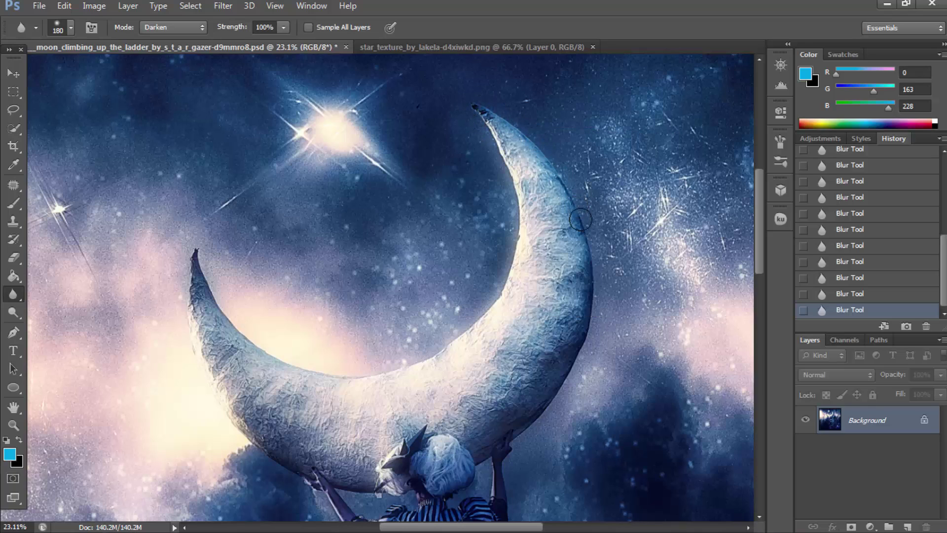
{"action": "scroll", "coordinate": [486, 316], "scroll_direction": "down", "scroll_amount": 1}
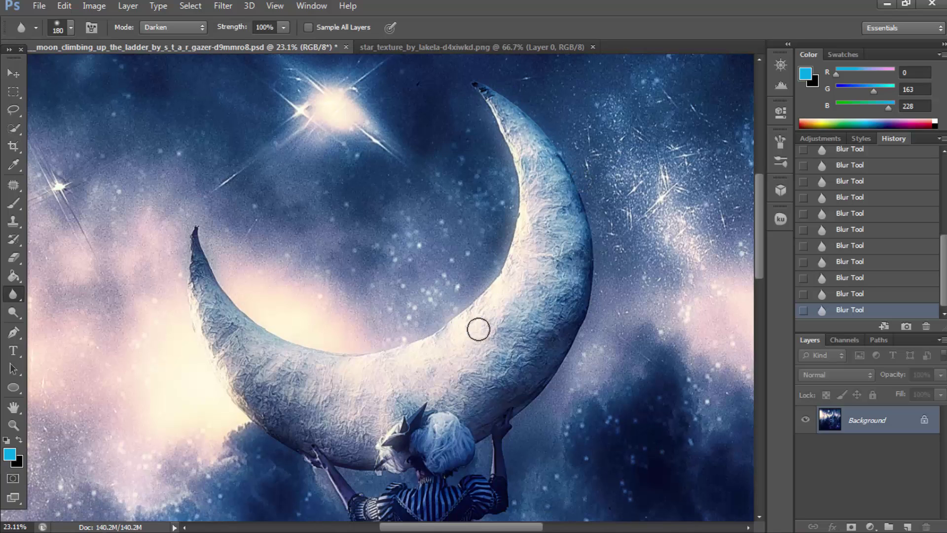
{"action": "scroll", "coordinate": [486, 316], "scroll_direction": "down", "scroll_amount": 3}
{"action": "scroll", "coordinate": [486, 316], "scroll_direction": "down", "scroll_amount": 4}
{"action": "scroll", "coordinate": [486, 315], "scroll_direction": "down", "scroll_amount": 2}
{"action": "scroll", "coordinate": [486, 316], "scroll_direction": "down", "scroll_amount": 2}
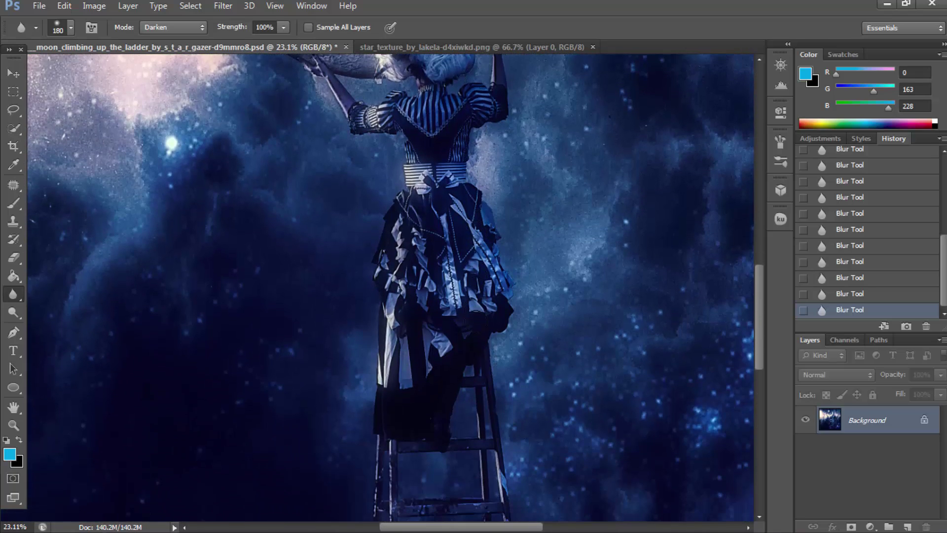
{"action": "scroll", "coordinate": [486, 315], "scroll_direction": "down", "scroll_amount": 2}
{"action": "scroll", "coordinate": [485, 316], "scroll_direction": "down", "scroll_amount": 1}
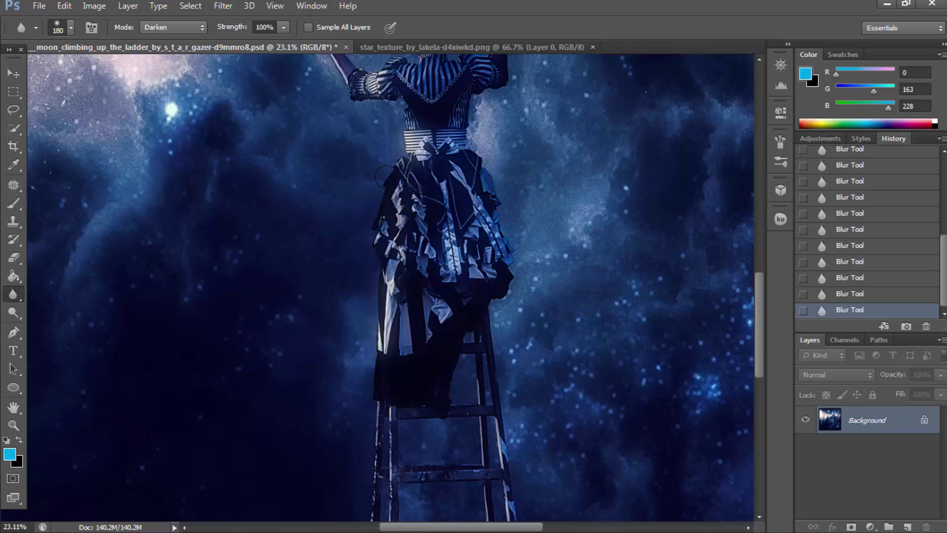
{"action": "left_click", "coordinate": [14, 424]}
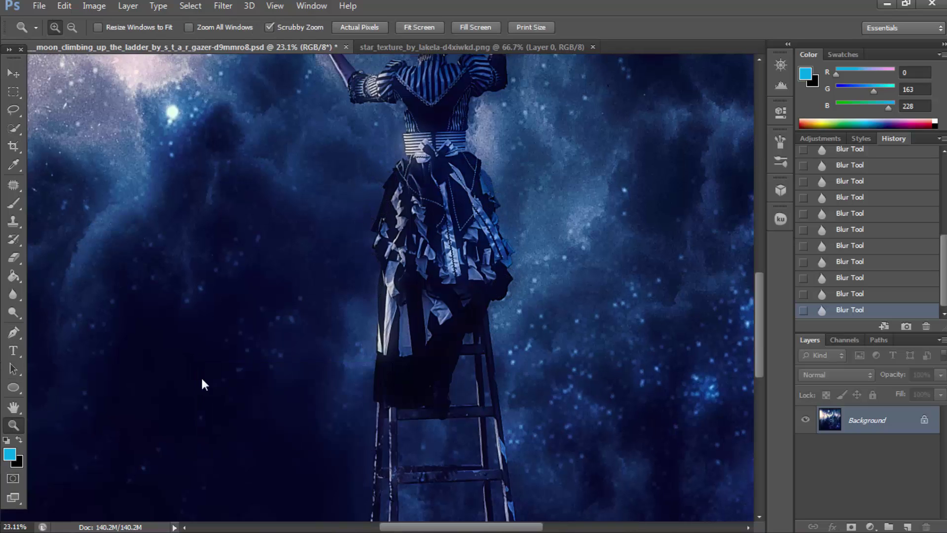
{"action": "left_click_drag", "start_coordinate": [200, 376], "coordinate": [205, 380]}
Zoom in on the right-hand sky and set the Blur tool to Lighten mode at 484 px.
{"action": "left_click", "coordinate": [144, 499]}
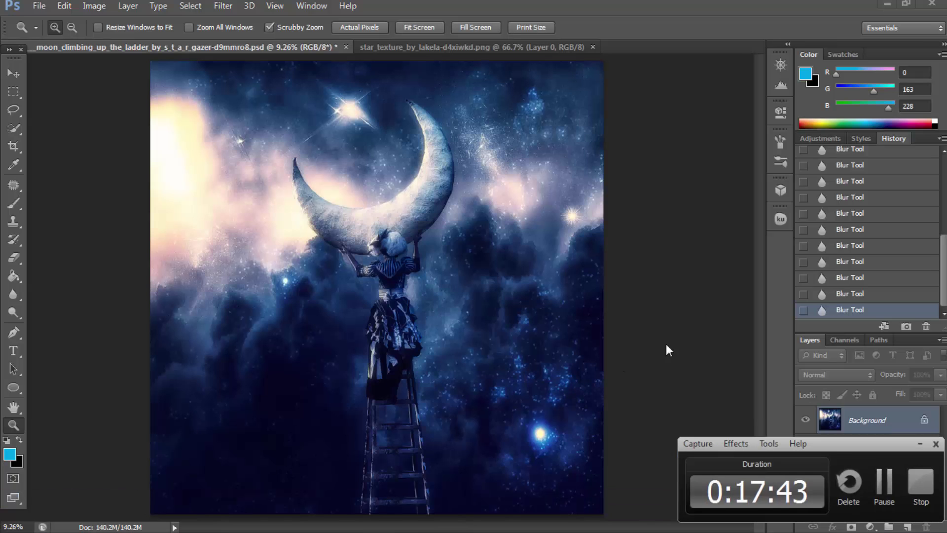
{"action": "mouse_move", "coordinate": [392, 299]}
{"action": "left_mouse_down"}
{"action": "mouse_move", "coordinate": [422, 287]}
{"action": "mouse_move", "coordinate": [436, 295]}
{"action": "left_mouse_up"}
{"action": "key", "text": "ctrl+0"}
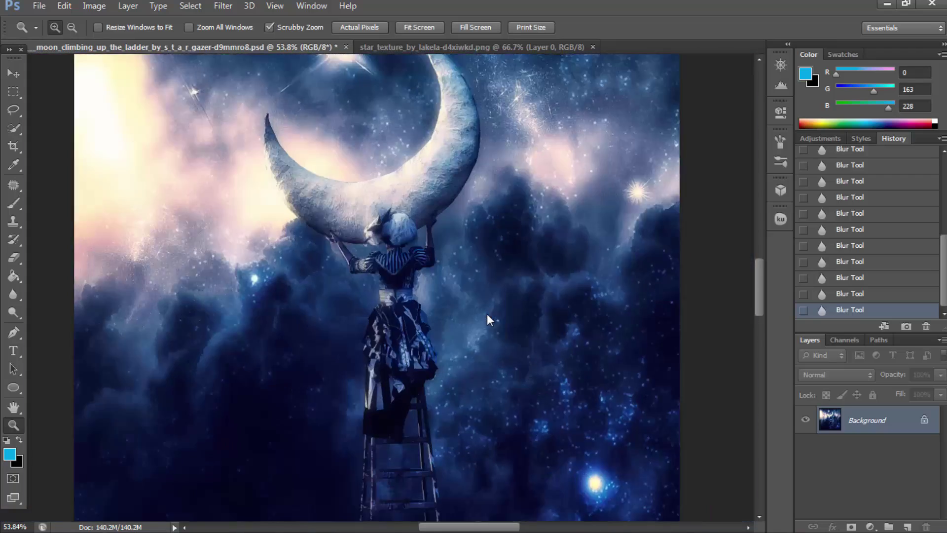
{"action": "left_click_drag", "start_coordinate": [486, 318], "coordinate": [543, 342]}
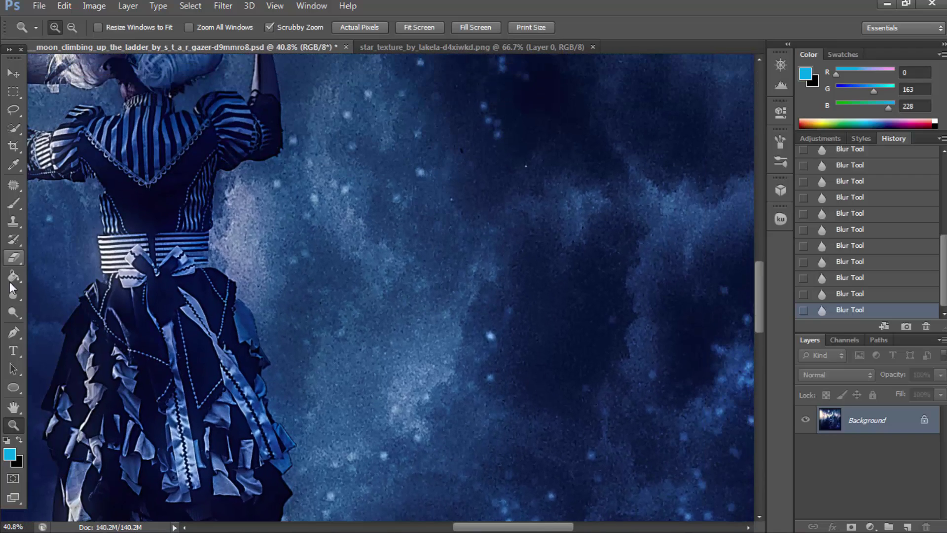
{"action": "left_click", "coordinate": [14, 295]}
{"action": "left_click", "coordinate": [173, 28]}
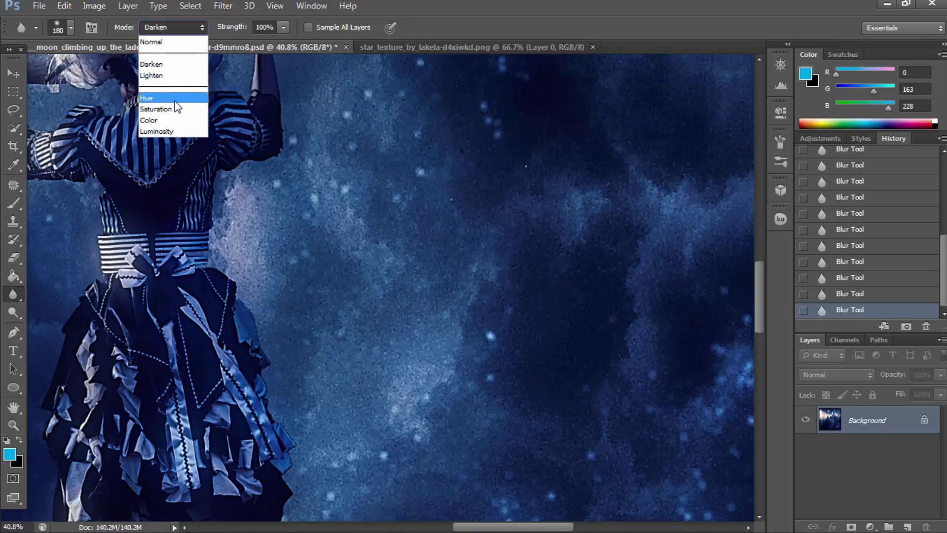
{"action": "left_click", "coordinate": [171, 76]}
{"action": "right_click", "coordinate": [346, 246]}
{"action": "left_click_drag", "start_coordinate": [479, 277], "coordinate": [472, 273]}
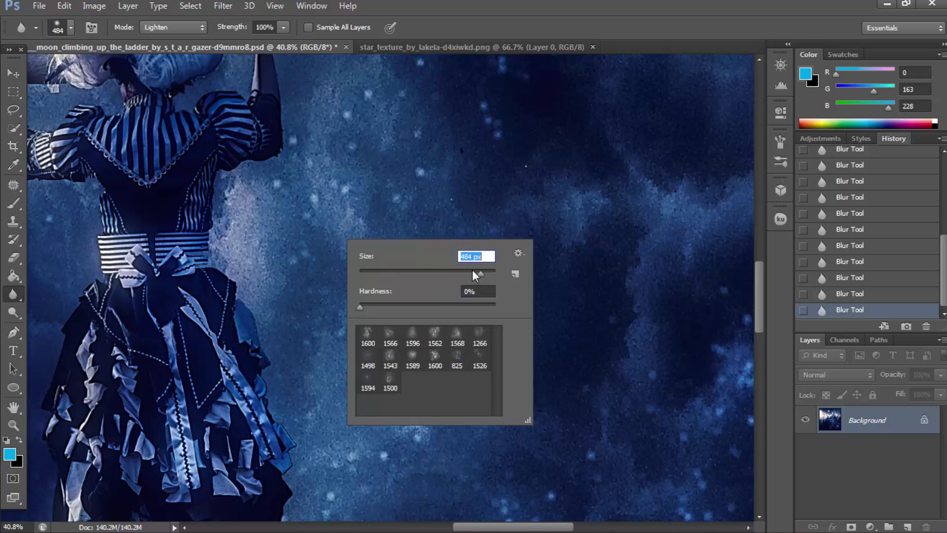
{"action": "key", "text": "Return"}
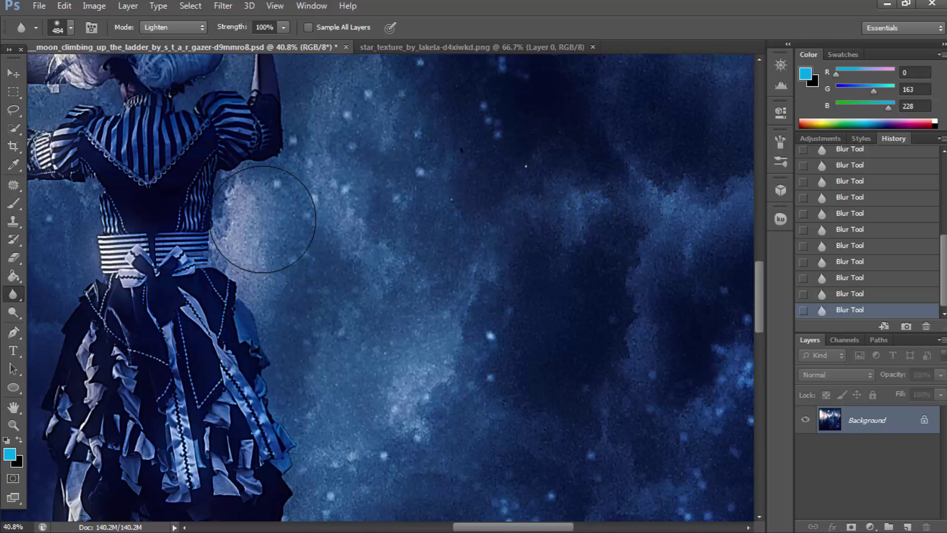
Zoom into the clouds left of the girl, blur them, then fit the whole image on screen.
{"action": "left_click", "coordinate": [4, 429]}
{"action": "left_click", "coordinate": [288, 303], "text": "alt"}
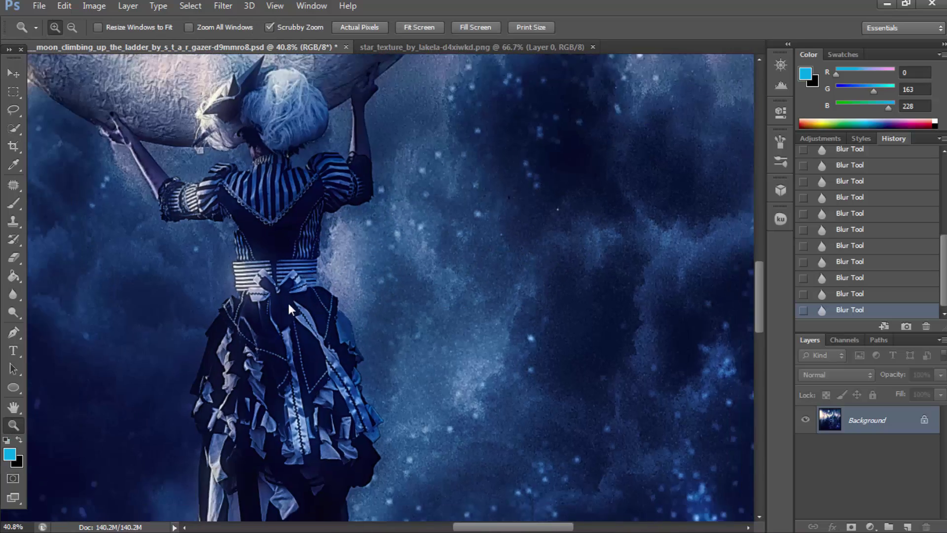
{"action": "left_click_drag", "start_coordinate": [277, 311], "coordinate": [358, 339]}
{"action": "key", "text": "r"}
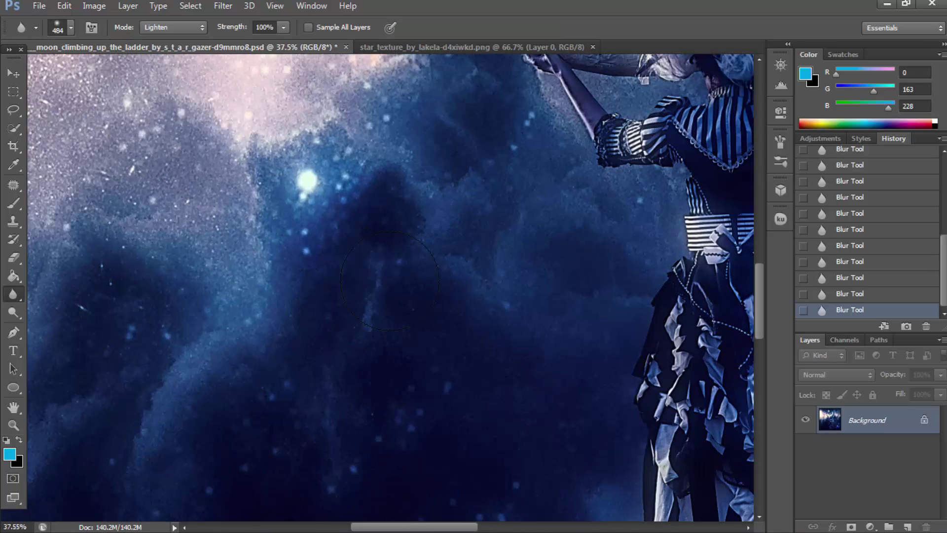
{"action": "left_click", "coordinate": [14, 424]}
{"action": "key", "text": "ctrl+0"}
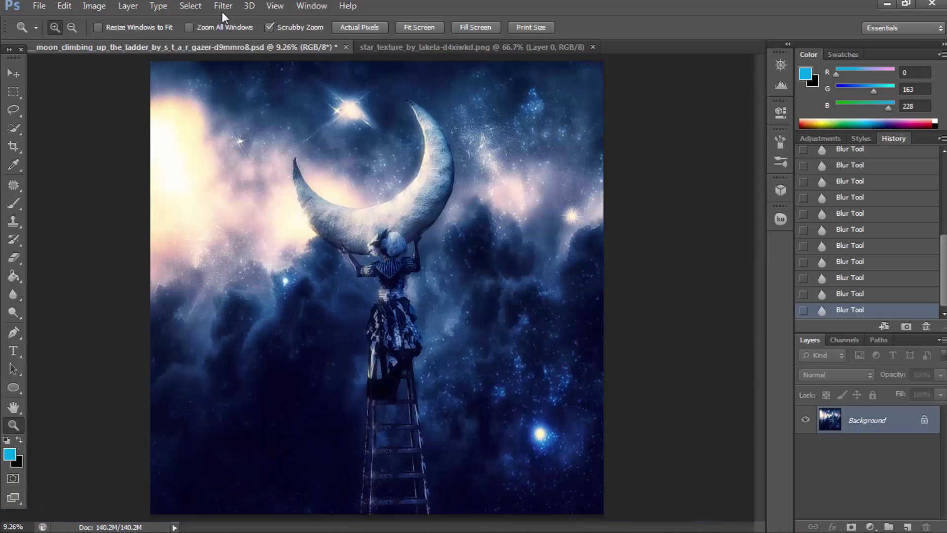
Apply Viveza 2 with Structure lowered to about -79% to soften the whole image.
{"action": "left_click", "coordinate": [222, 10]}
{"action": "mouse_move", "coordinate": [249, 312]}
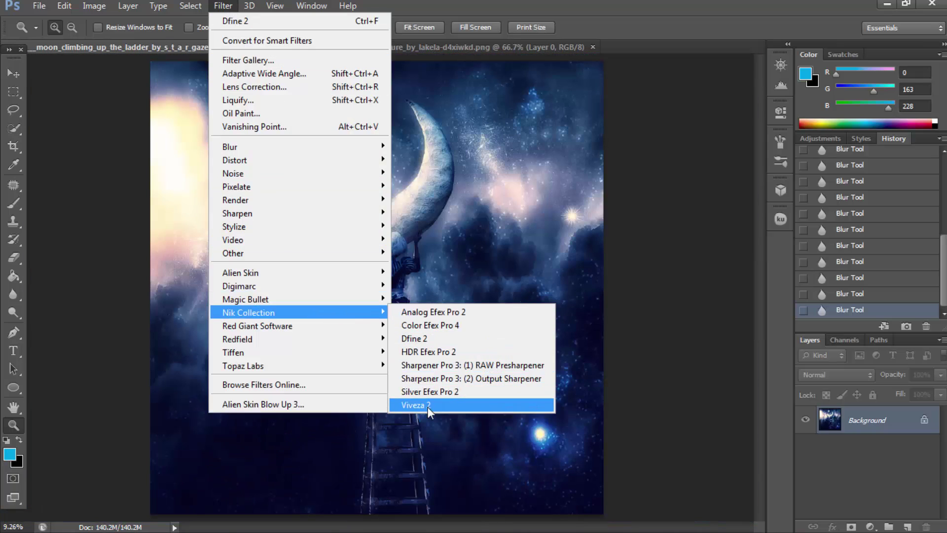
{"action": "left_click", "coordinate": [427, 405]}
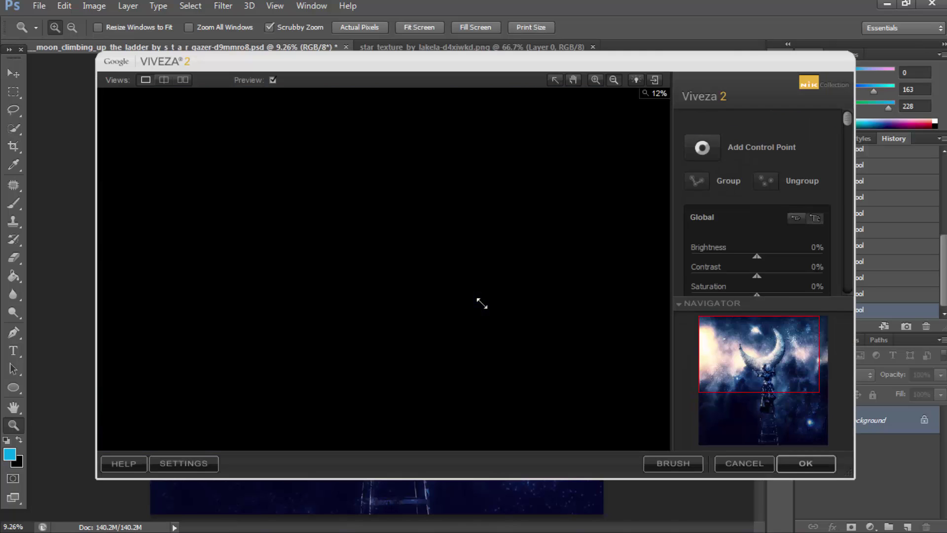
{"action": "left_click_drag", "start_coordinate": [847, 133], "coordinate": [845, 170]}
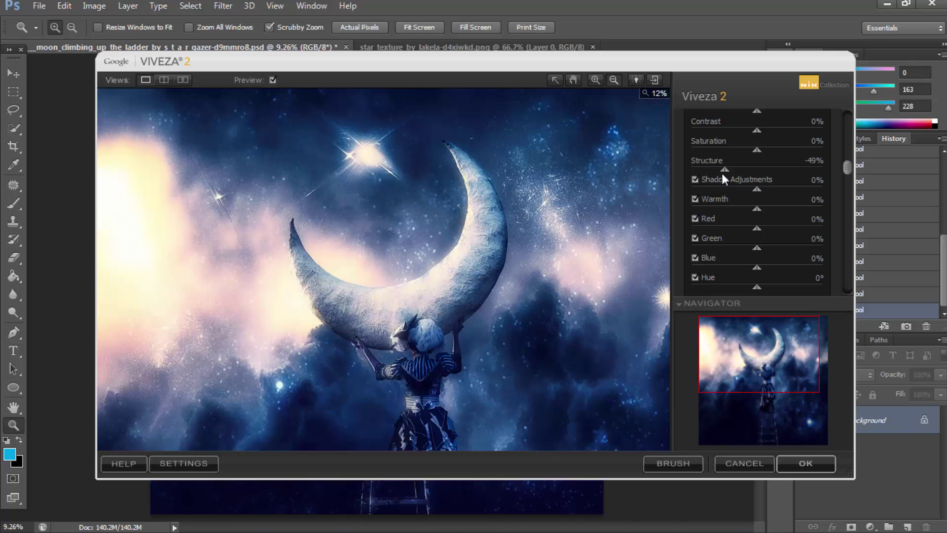
{"action": "mouse_move", "coordinate": [756, 168]}
{"action": "left_mouse_down"}
{"action": "mouse_move", "coordinate": [713, 170]}
{"action": "mouse_move", "coordinate": [714, 183]}
{"action": "left_mouse_up"}
{"action": "left_click", "coordinate": [812, 461]}
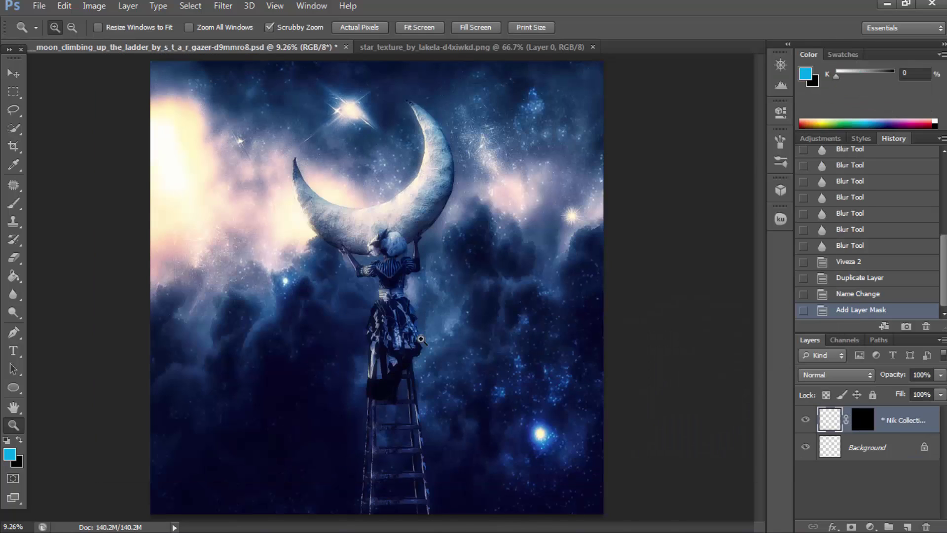
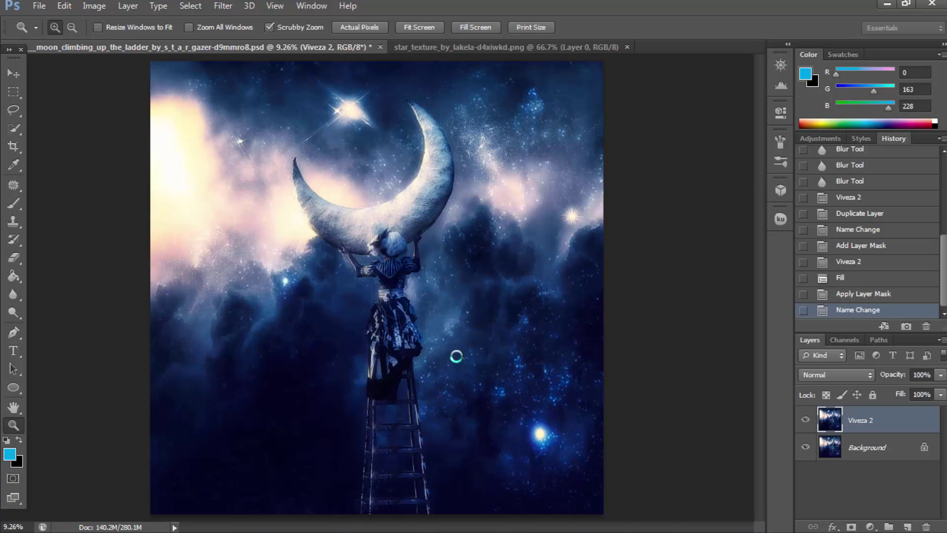
Lower the Viveza 2 layer's opacity to 76% and compare the effect on the dress.
{"action": "left_click", "coordinate": [420, 256]}
{"action": "left_click", "coordinate": [941, 375]}
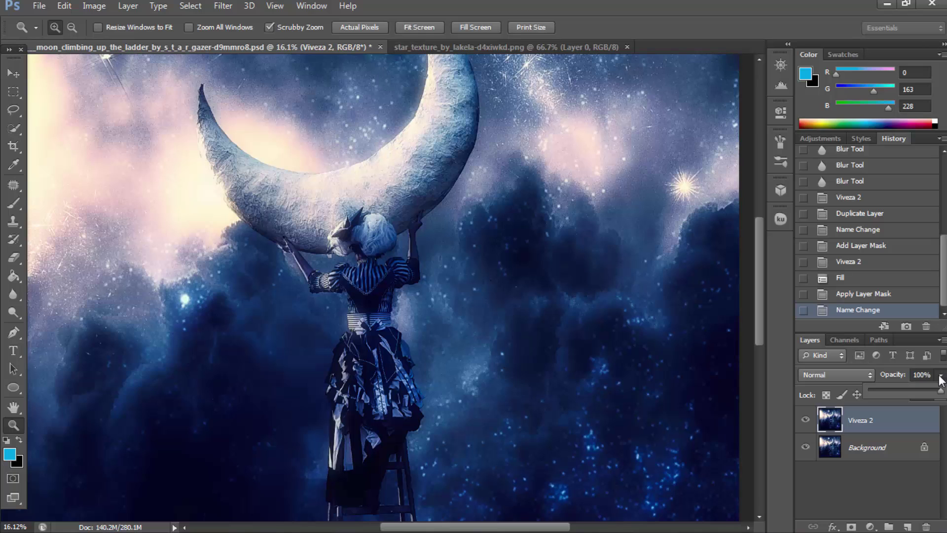
{"action": "left_click", "coordinate": [903, 390]}
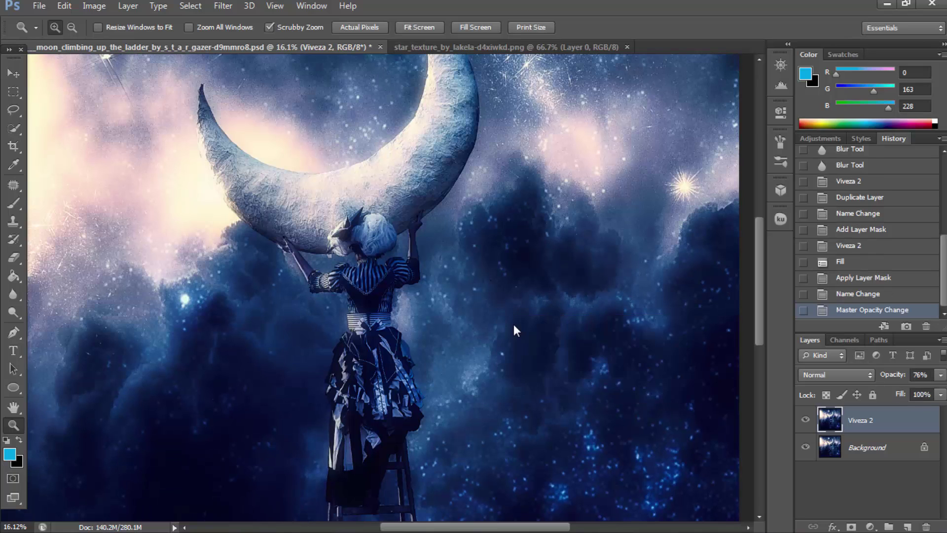
{"action": "mouse_move", "coordinate": [514, 332]}
{"action": "left_mouse_down"}
{"action": "mouse_move", "coordinate": [446, 310]}
{"action": "mouse_move", "coordinate": [515, 333]}
{"action": "mouse_move", "coordinate": [486, 330]}
{"action": "left_mouse_up"}
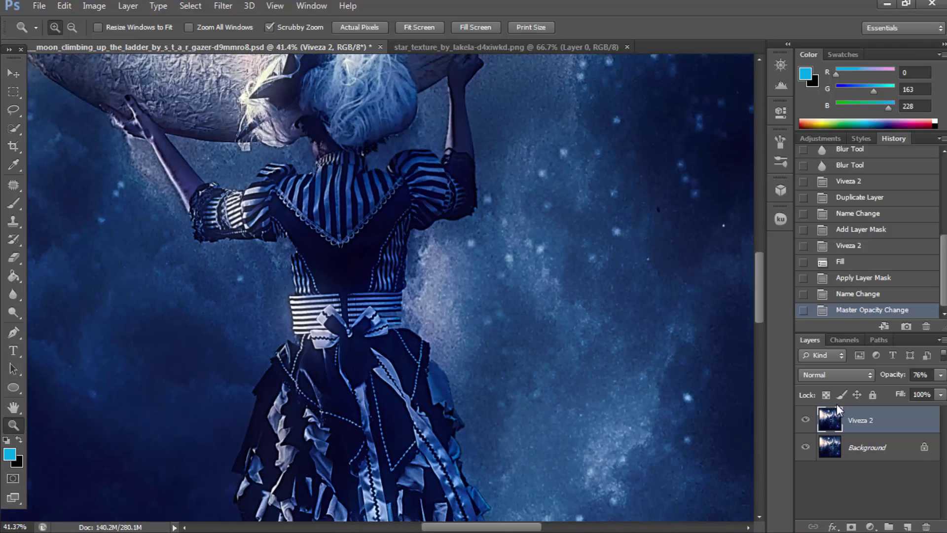
{"action": "left_click", "coordinate": [805, 419]}
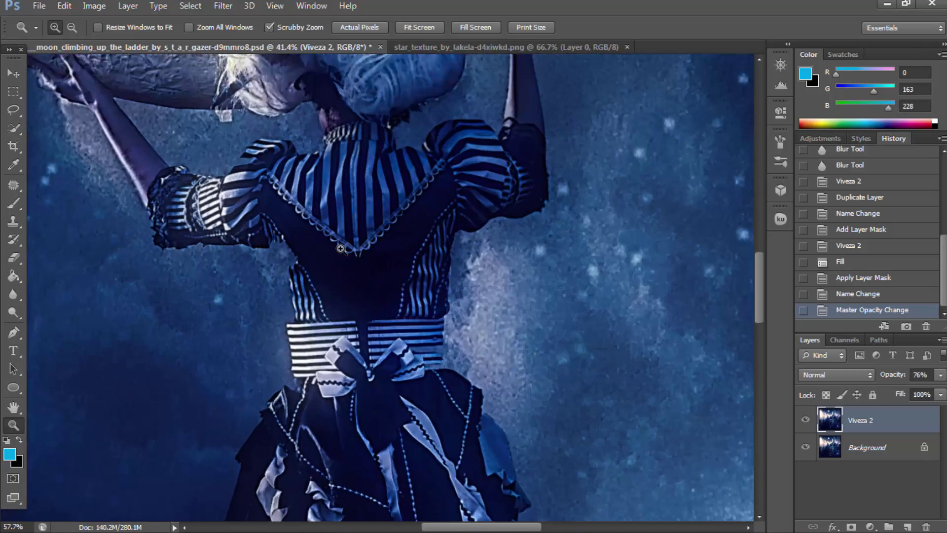
{"action": "left_click_drag", "start_coordinate": [276, 232], "coordinate": [402, 261]}
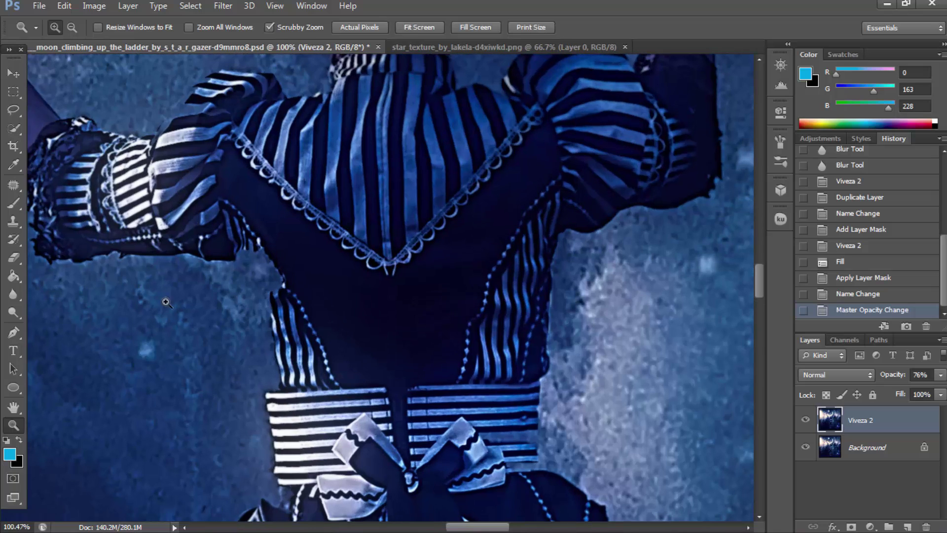
Flatten the image so Viveza 2 merges into the Background.
{"action": "left_click", "coordinate": [14, 203]}
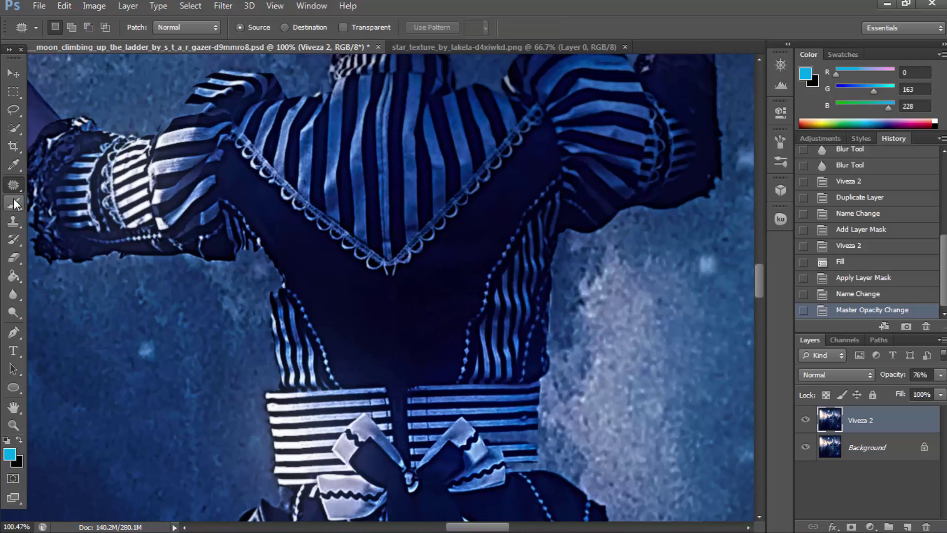
{"action": "left_click", "coordinate": [127, 6]}
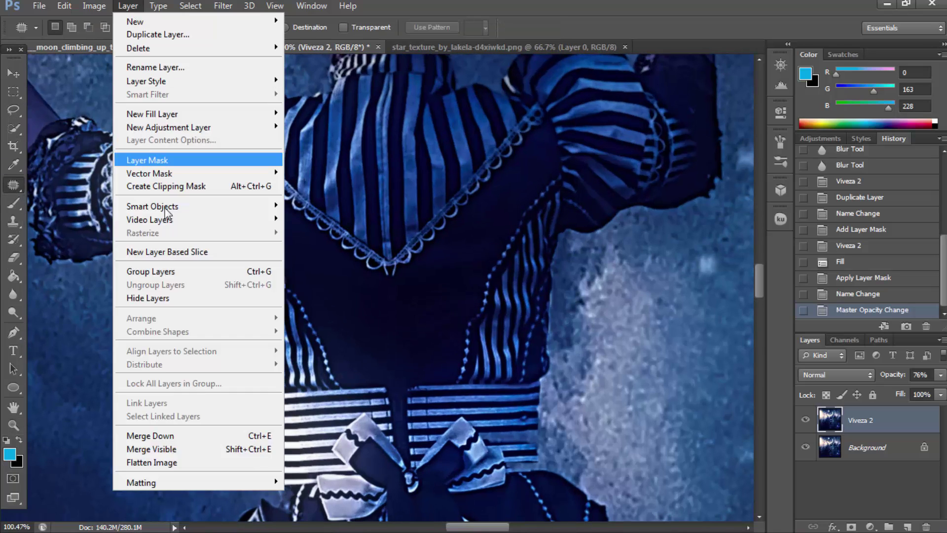
{"action": "left_click", "coordinate": [183, 399]}
{"action": "left_click", "coordinate": [13, 184]}
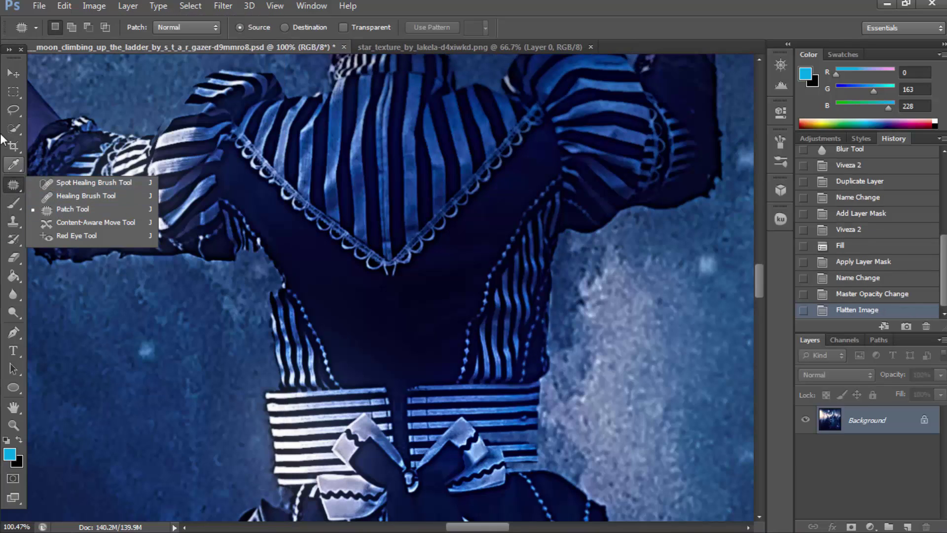
Lasso the right bodice panel and copy it to a new Layer 1.
{"action": "left_click", "coordinate": [14, 111]}
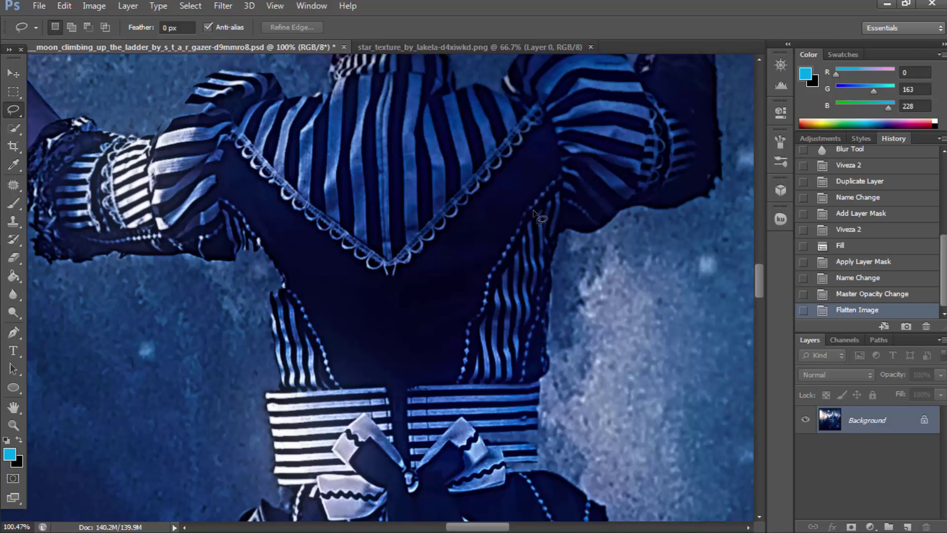
{"action": "left_click_drag", "start_coordinate": [485, 266], "coordinate": [575, 326]}
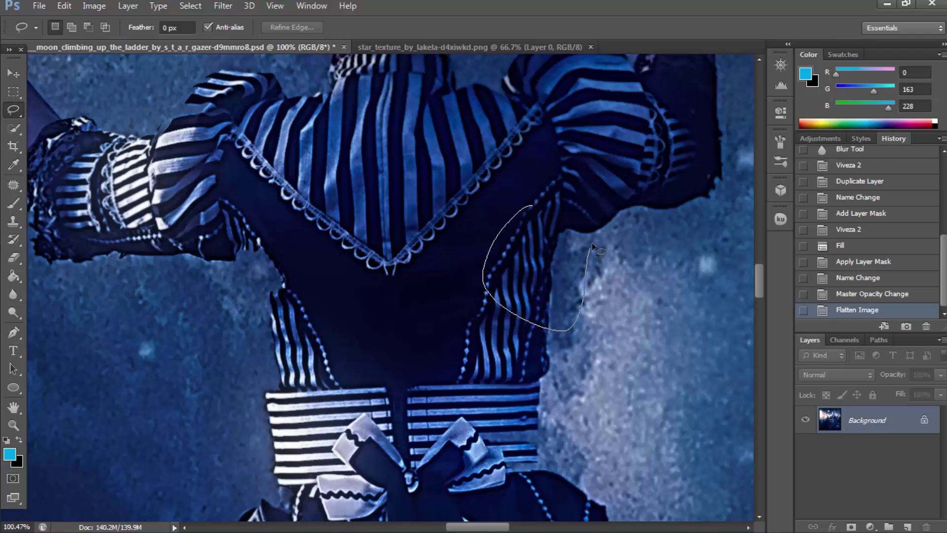
{"action": "left_click_drag", "start_coordinate": [592, 244], "coordinate": [575, 234]}
{"action": "right_click", "coordinate": [575, 233]}
{"action": "left_click", "coordinate": [642, 347]}
Flip the copied panel horizontally, then move and shrink it onto the left bodice.
{"action": "right_click", "coordinate": [530, 303]}
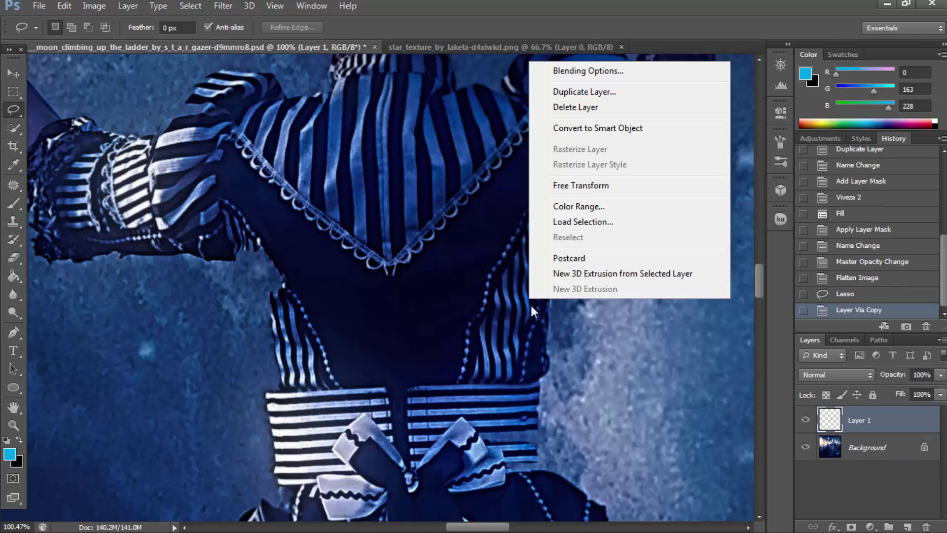
{"action": "left_click", "coordinate": [580, 185]}
{"action": "right_click", "coordinate": [572, 303]}
{"action": "left_click", "coordinate": [587, 293]}
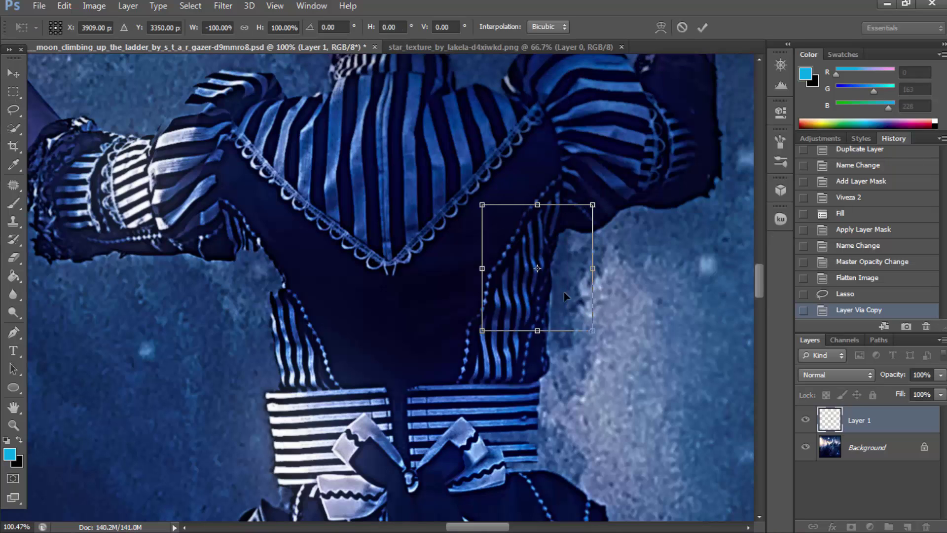
{"action": "mouse_move", "coordinate": [564, 291]}
{"action": "left_mouse_down"}
{"action": "mouse_move", "coordinate": [283, 301]}
{"action": "mouse_move", "coordinate": [276, 311]}
{"action": "left_mouse_up"}
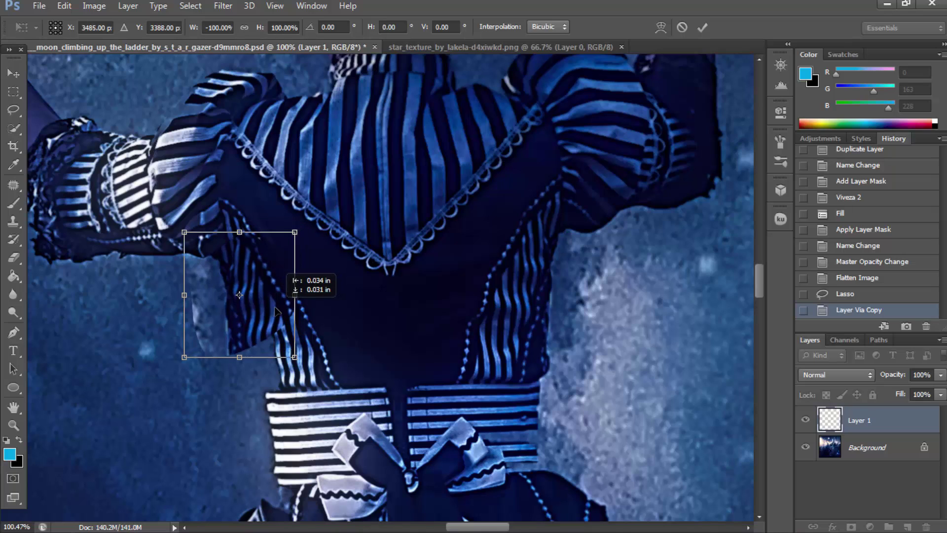
{"action": "left_click_drag", "start_coordinate": [277, 310], "coordinate": [282, 307]}
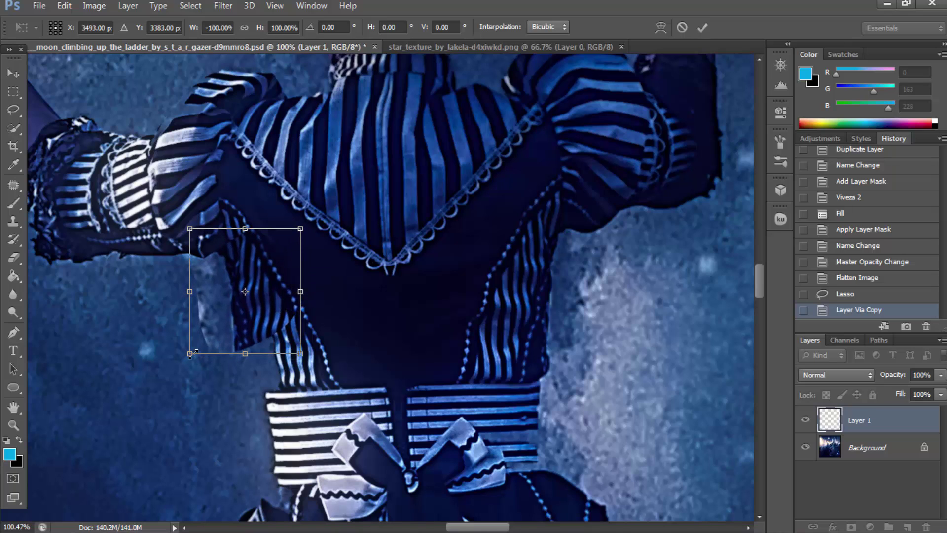
{"action": "left_click_drag", "start_coordinate": [190, 354], "coordinate": [211, 342]}
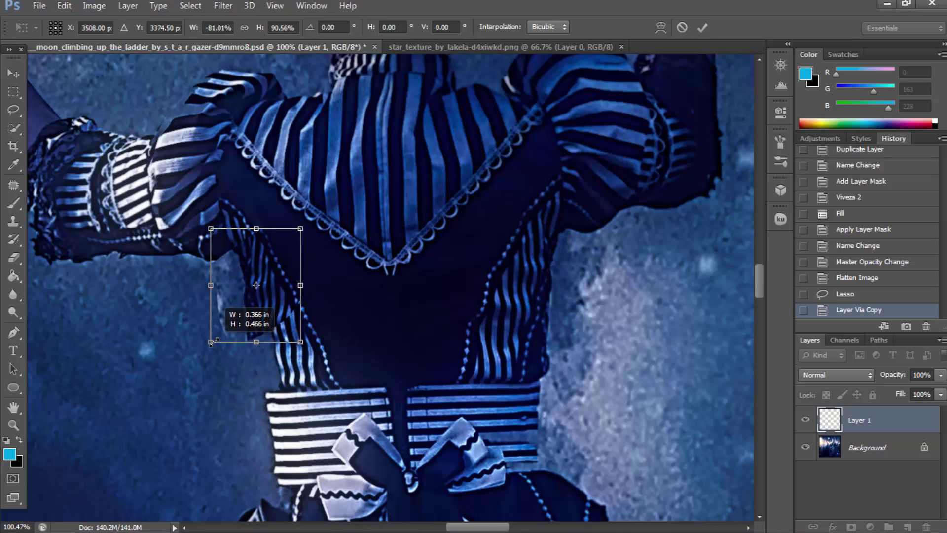
{"action": "mouse_move", "coordinate": [211, 343]}
{"action": "left_mouse_down"}
{"action": "mouse_move", "coordinate": [262, 361]}
{"action": "mouse_move", "coordinate": [286, 323]}
{"action": "mouse_move", "coordinate": [289, 265]}
{"action": "left_mouse_up"}
Warp the flipped panel so it curves to fit the girl's body.
{"action": "right_click", "coordinate": [266, 338]}
{"action": "left_click", "coordinate": [297, 208]}
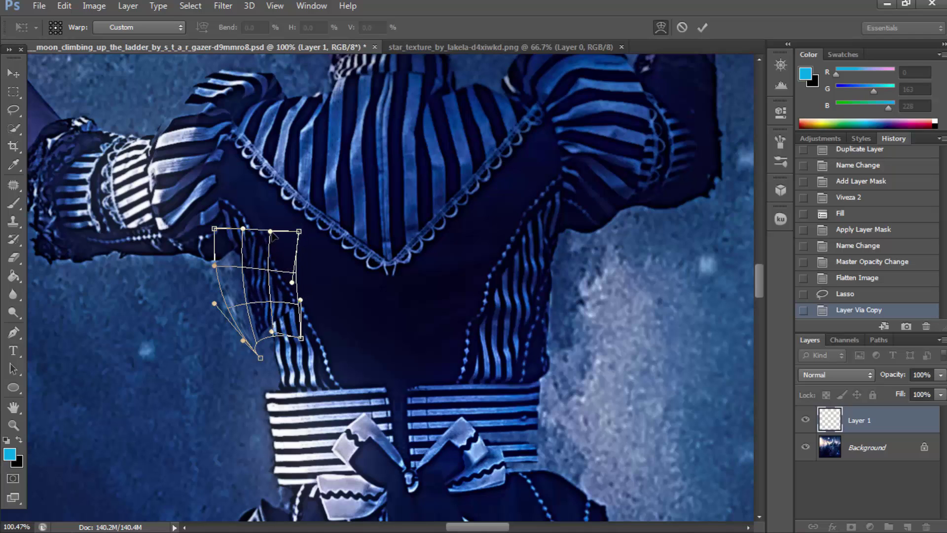
{"action": "left_click_drag", "start_coordinate": [272, 232], "coordinate": [254, 233]}
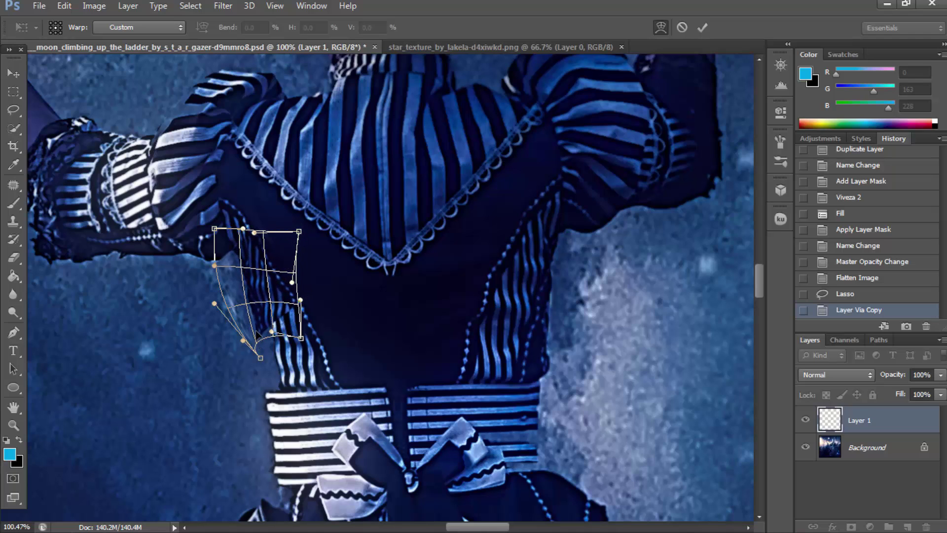
{"action": "left_click_drag", "start_coordinate": [256, 333], "coordinate": [274, 317]}
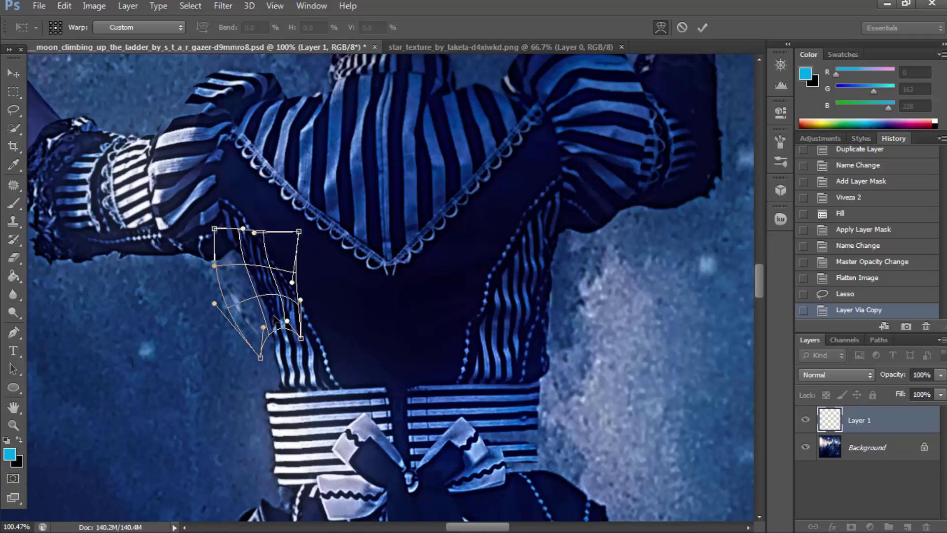
{"action": "left_click_drag", "start_coordinate": [255, 252], "coordinate": [249, 246]}
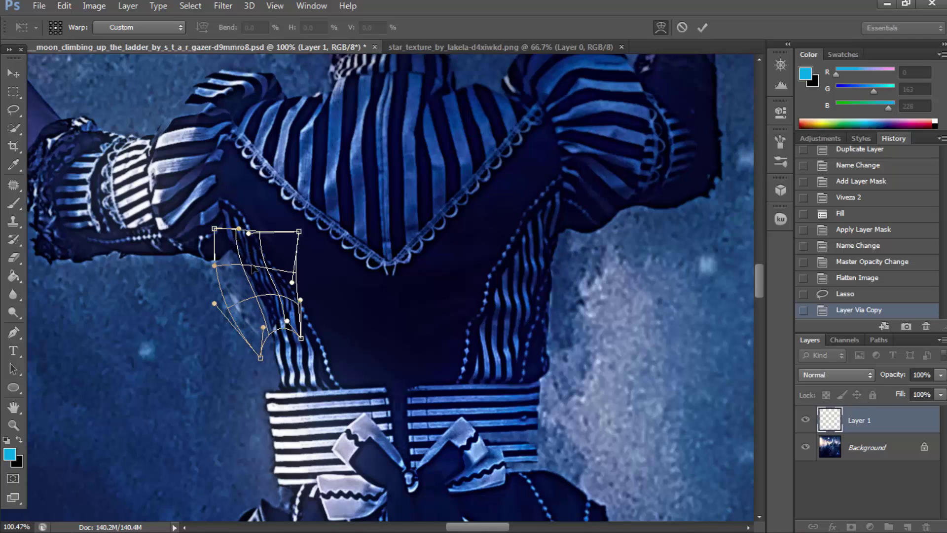
{"action": "key", "text": "Return"}
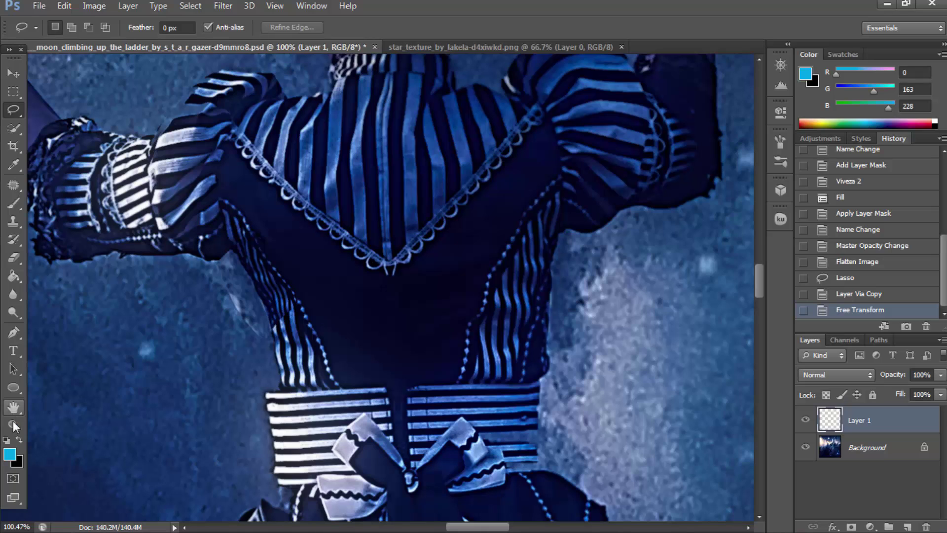
Zoom in on the left bodice and erase the pale streak and stray edge peak.
{"action": "left_click", "coordinate": [13, 425]}
{"action": "left_click", "coordinate": [237, 301]}
{"action": "left_click", "coordinate": [13, 257]}
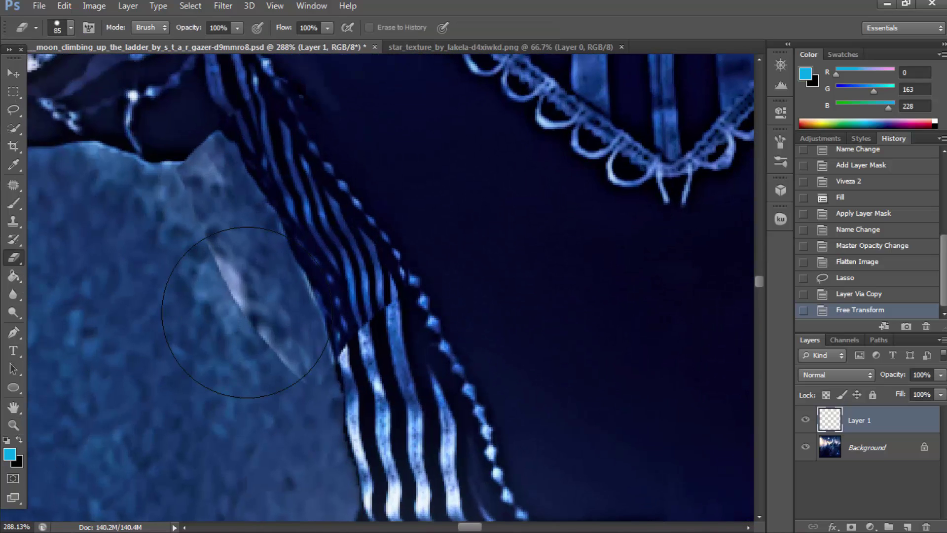
{"action": "right_click", "coordinate": [252, 310]}
{"action": "key", "text": "Return"}
{"action": "mouse_move", "coordinate": [225, 320]}
{"action": "left_mouse_down"}
{"action": "mouse_move", "coordinate": [285, 370]}
{"action": "mouse_move", "coordinate": [271, 376]}
{"action": "left_mouse_up"}
{"action": "mouse_move", "coordinate": [185, 201]}
{"action": "left_mouse_down"}
{"action": "mouse_move", "coordinate": [165, 194]}
{"action": "mouse_move", "coordinate": [175, 182]}
{"action": "mouse_move", "coordinate": [169, 222]}
{"action": "left_mouse_up"}
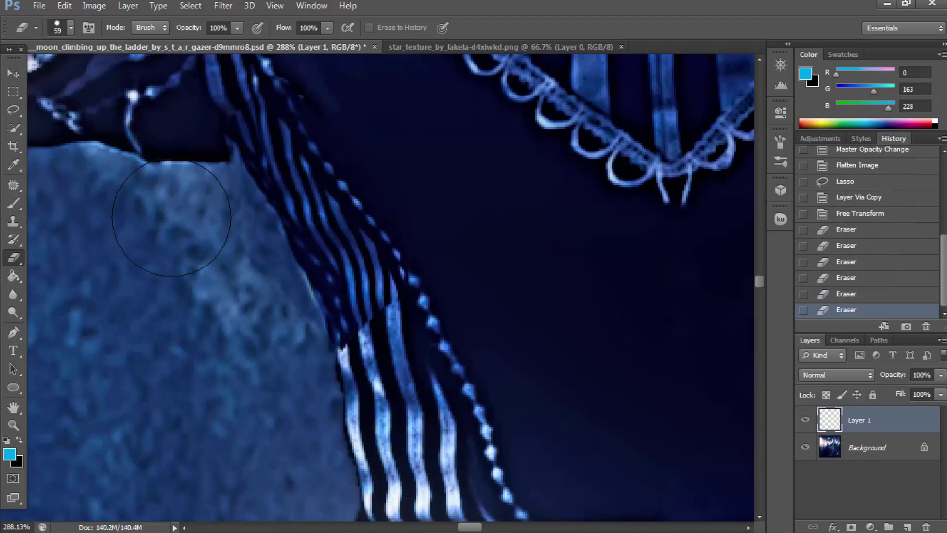
Rewarp the bodice piece so it follows the dress stripes.
{"action": "left_click", "coordinate": [13, 109]}
{"action": "right_click", "coordinate": [317, 239]}
{"action": "left_click", "coordinate": [400, 368]}
{"action": "right_click", "coordinate": [396, 349]}
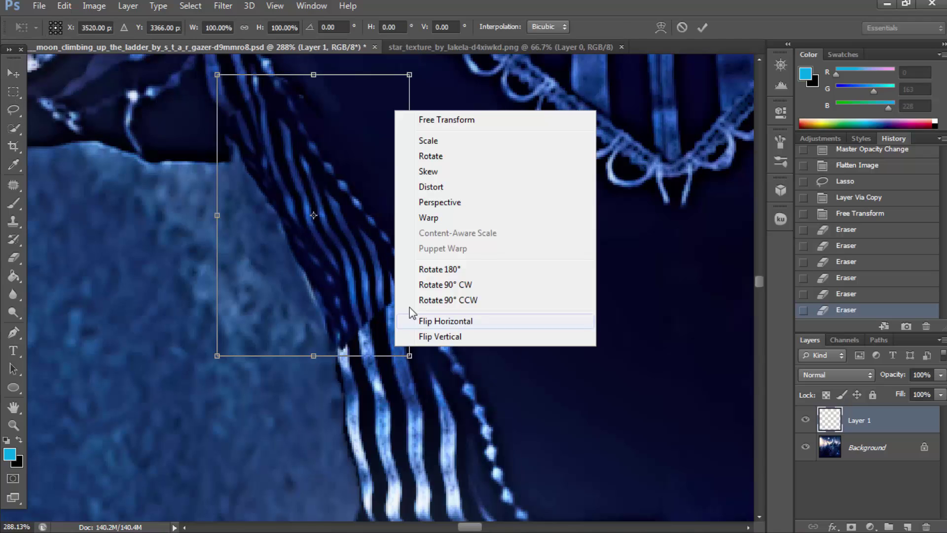
{"action": "left_click", "coordinate": [428, 217]}
{"action": "mouse_move", "coordinate": [240, 135]}
{"action": "left_mouse_down"}
{"action": "mouse_move", "coordinate": [233, 144]}
{"action": "mouse_move", "coordinate": [302, 111]}
{"action": "left_mouse_up"}
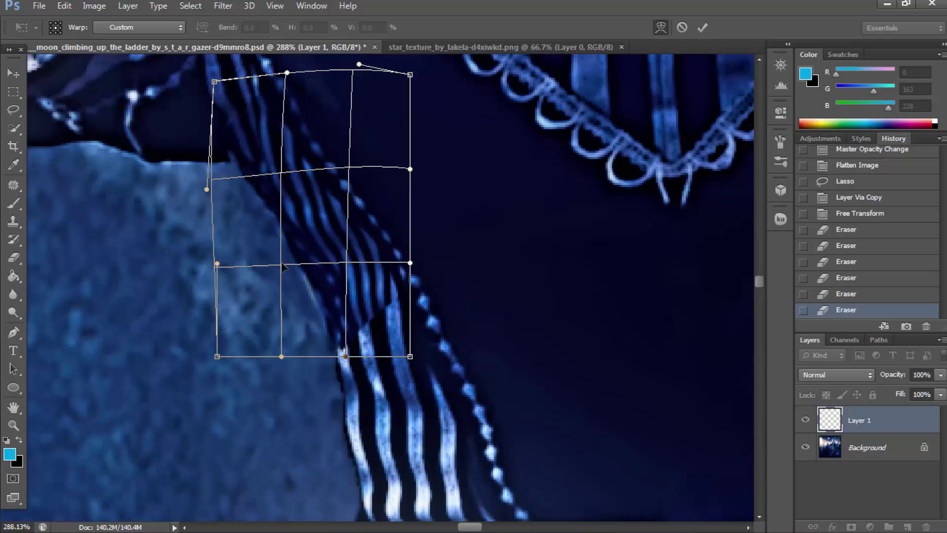
{"action": "left_click_drag", "start_coordinate": [324, 343], "coordinate": [314, 344]}
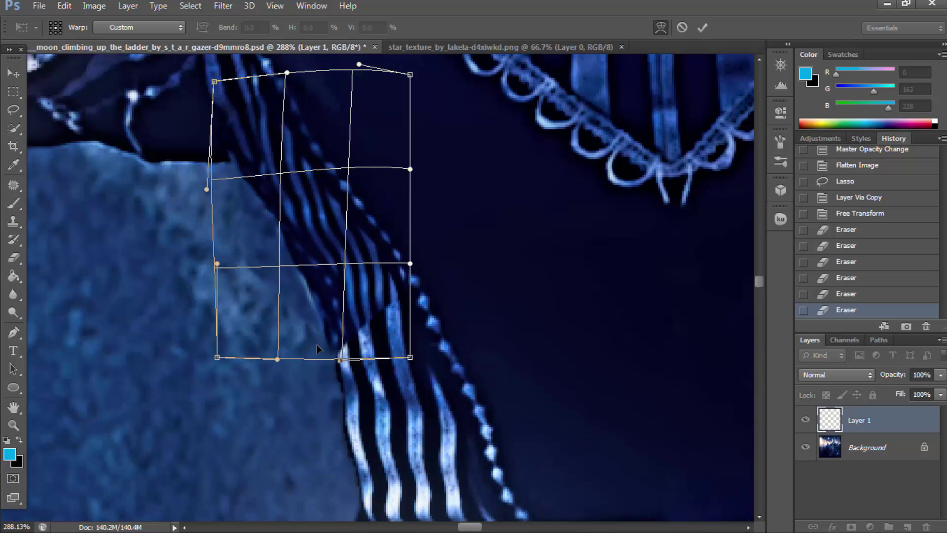
{"action": "key", "text": "Return"}
Erase the hard dark edge beside the stripes with a 34 px, 25% hardness eraser.
{"action": "left_click", "coordinate": [14, 257]}
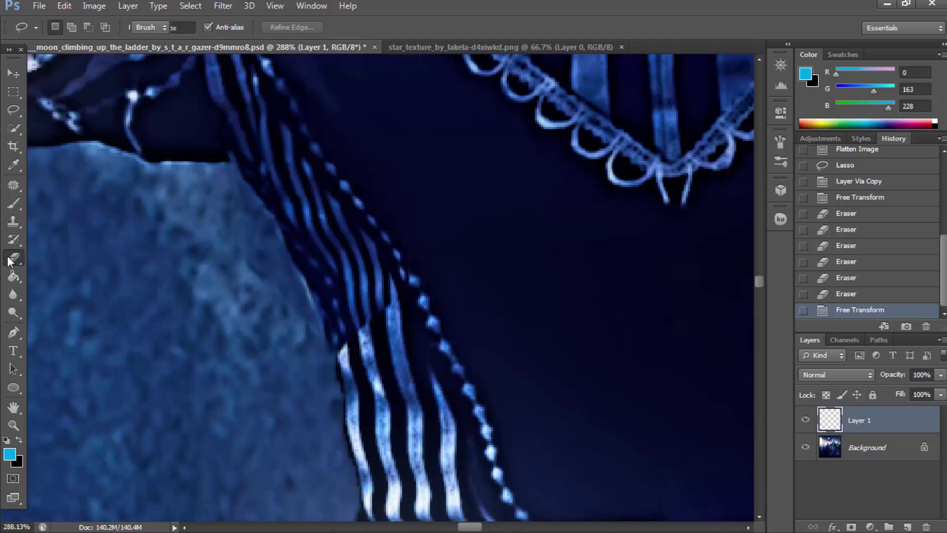
{"action": "right_click", "coordinate": [393, 319]}
{"action": "left_click", "coordinate": [440, 383]}
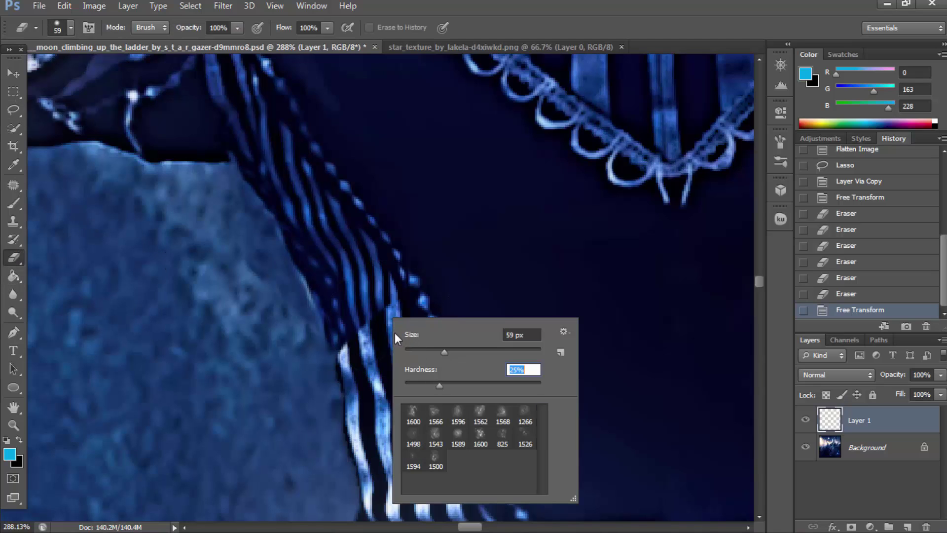
{"action": "left_click", "coordinate": [427, 352]}
{"action": "key", "text": "Return"}
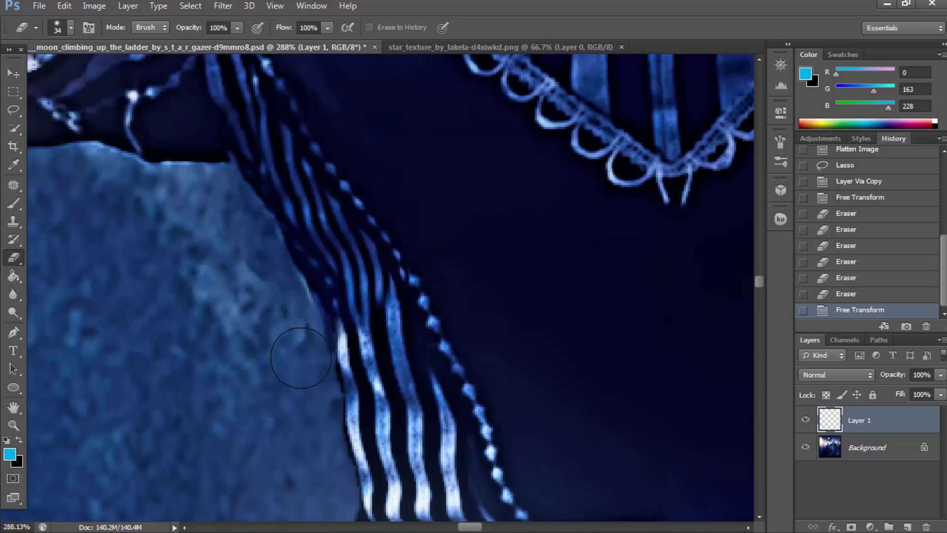
{"action": "left_click_drag", "start_coordinate": [284, 299], "coordinate": [249, 250]}
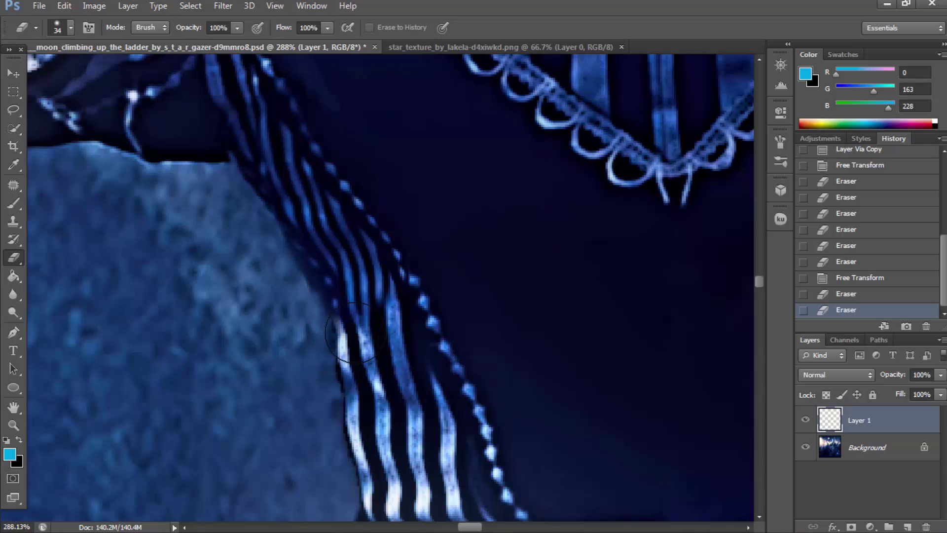
{"action": "left_click", "coordinate": [94, 5]}
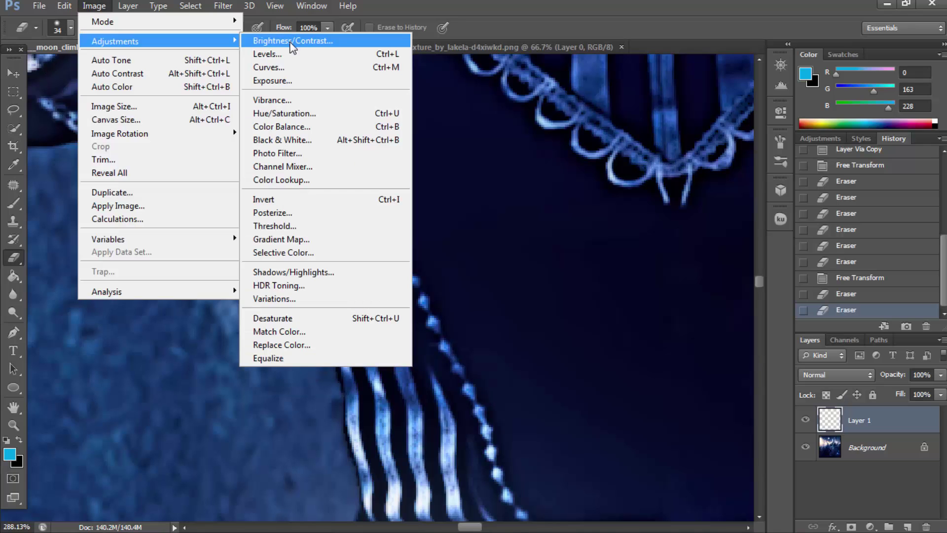
Apply Brightness/Contrast to Layer 1 with Brightness 39 and Contrast -39.
{"action": "left_click", "coordinate": [296, 34]}
{"action": "left_click_drag", "start_coordinate": [788, 224], "coordinate": [805, 223]}
{"action": "left_click_drag", "start_coordinate": [788, 257], "coordinate": [729, 265]}
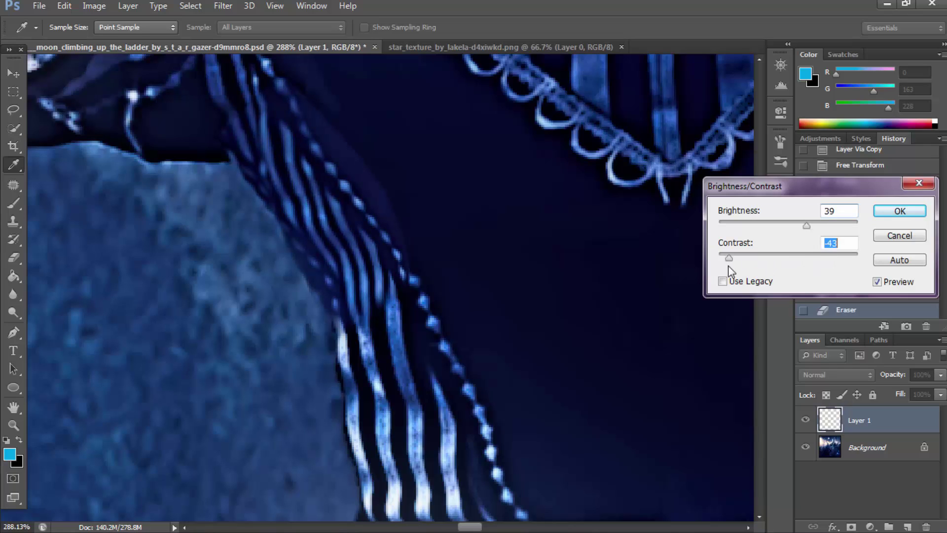
{"action": "left_click", "coordinate": [899, 211]}
Erase the dark fringe along the striped ribbon's edge.
{"action": "key", "text": "e"}
{"action": "scroll", "coordinate": [241, 198], "scroll_direction": "up", "scroll_amount": 1}
{"action": "left_click_drag", "start_coordinate": [310, 101], "coordinate": [402, 291]}
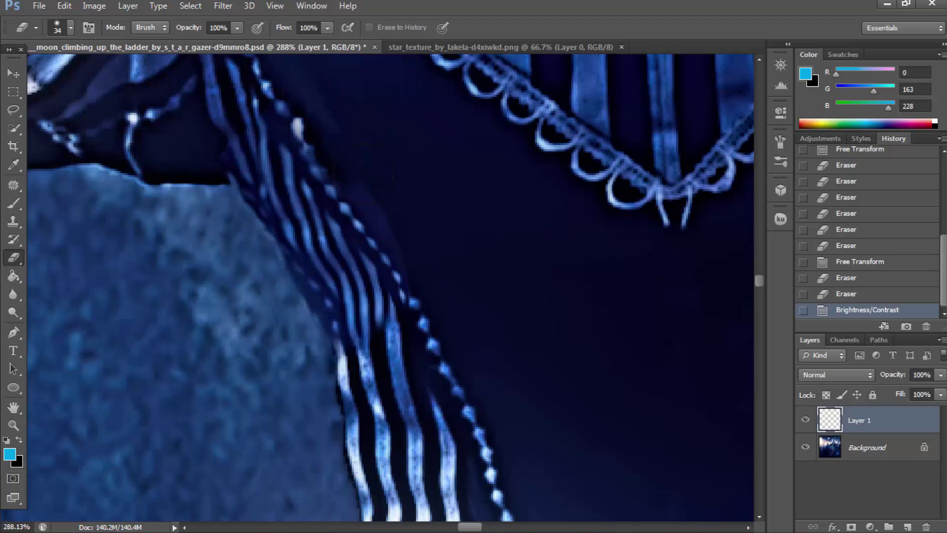
{"action": "mouse_move", "coordinate": [215, 232]}
{"action": "left_mouse_down"}
{"action": "mouse_move", "coordinate": [296, 308]}
{"action": "mouse_move", "coordinate": [310, 354]}
{"action": "left_mouse_up"}
Try Auto Color, undo it, and apply a further slight Brightness/Contrast boost.
{"action": "left_click", "coordinate": [93, 6]}
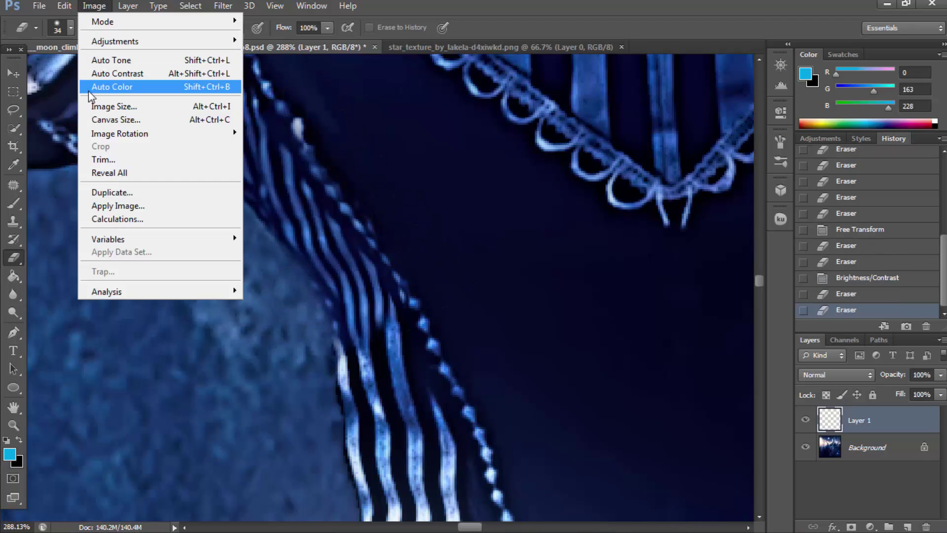
{"action": "left_click", "coordinate": [113, 87]}
{"action": "left_click", "coordinate": [881, 295]}
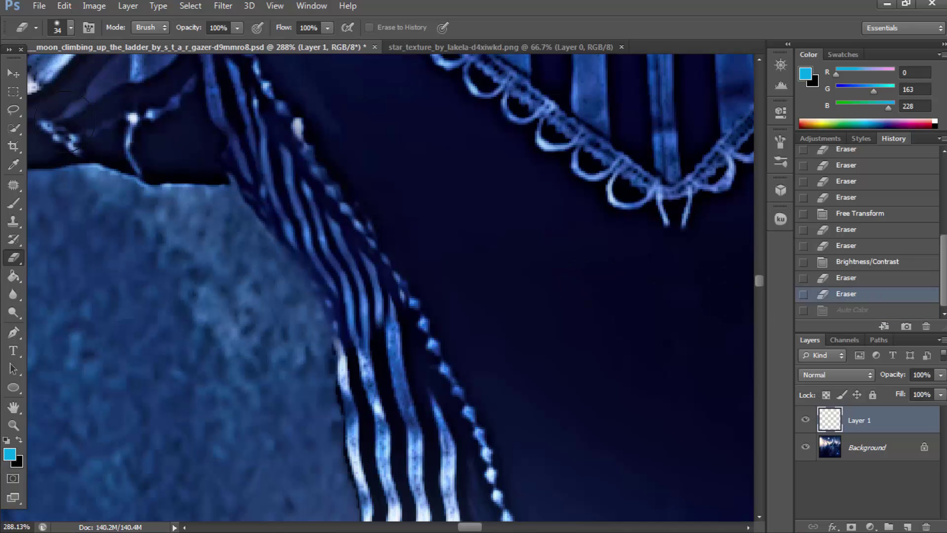
{"action": "left_click", "coordinate": [92, 5]}
{"action": "left_click", "coordinate": [325, 41]}
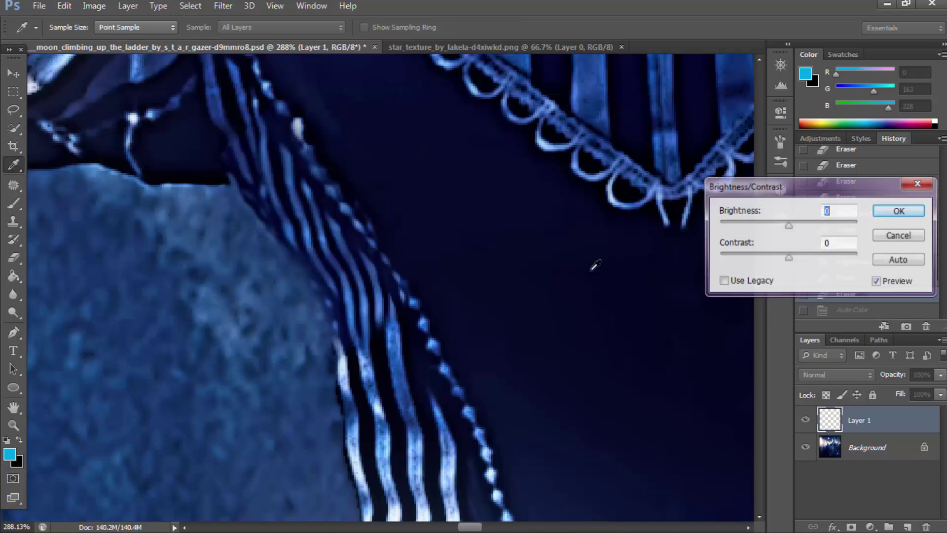
{"action": "left_click_drag", "start_coordinate": [788, 224], "coordinate": [810, 257]}
{"action": "left_click", "coordinate": [874, 213]}
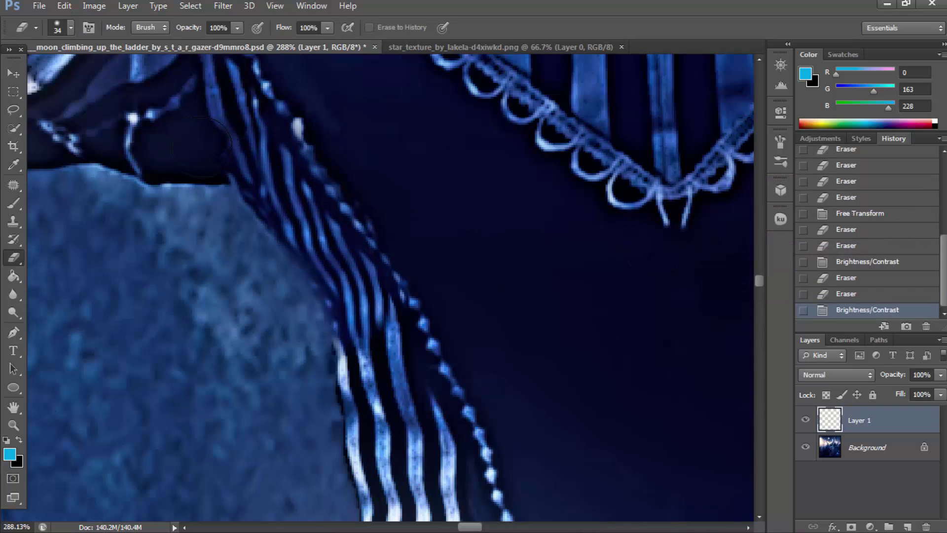
Erase the remaining dark spots along the ribbon edge.
{"action": "left_click", "coordinate": [195, 168]}
{"action": "left_click", "coordinate": [148, 207]}
{"action": "left_click", "coordinate": [105, 243]}
Zoom between the full image and the girl's back to check the bodice fix.
{"action": "key", "text": "z"}
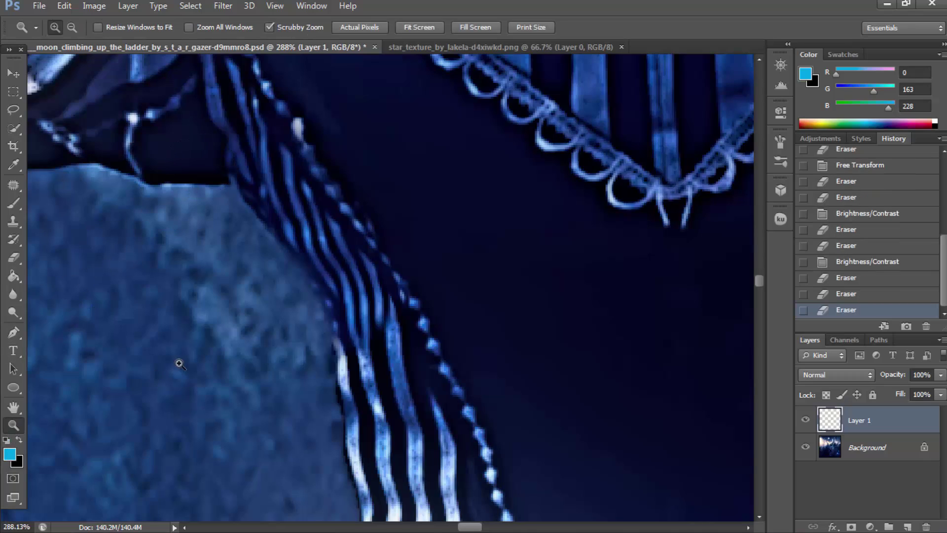
{"action": "key", "text": "ctrl+0"}
{"action": "left_click", "coordinate": [466, 259]}
{"action": "right_click", "coordinate": [176, 355]}
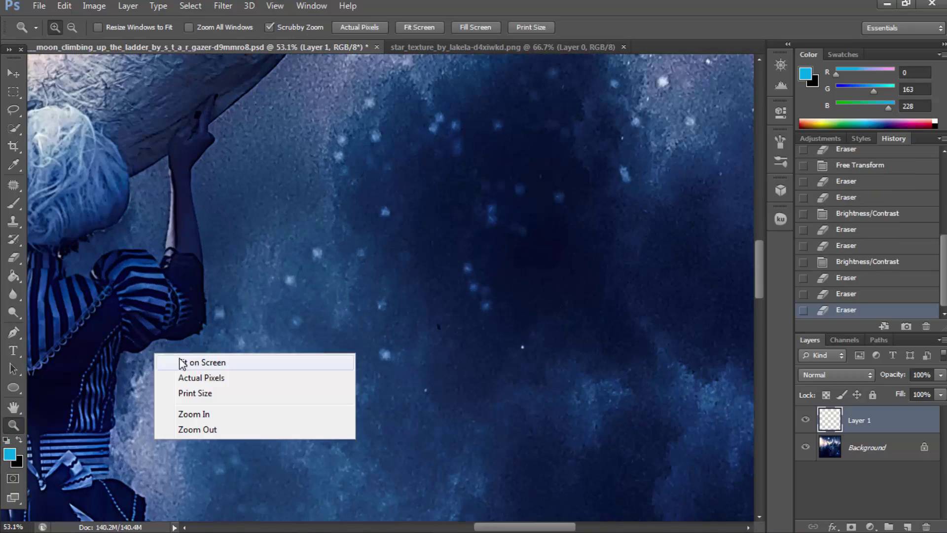
{"action": "left_click", "coordinate": [198, 363]}
{"action": "left_click", "coordinate": [515, 332]}
{"action": "left_click_drag", "start_coordinate": [515, 332], "coordinate": [513, 332]}
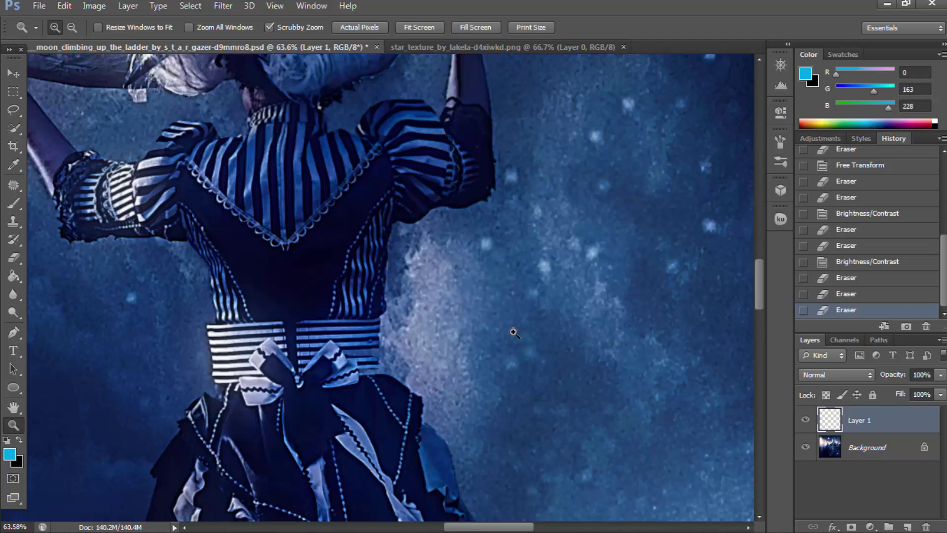
Inspect the girl up close once more, then flatten everything into the Background.
{"action": "key", "text": "ctrl+0"}
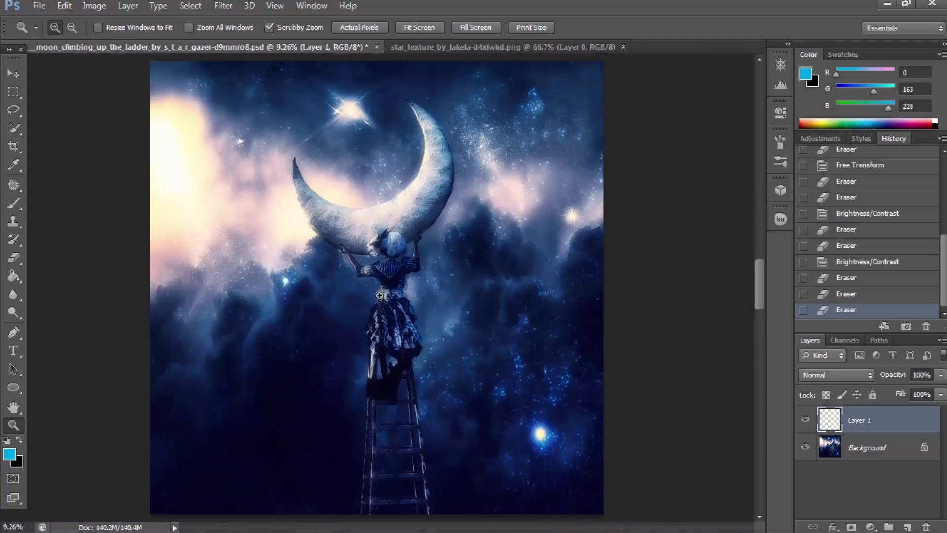
{"action": "mouse_move", "coordinate": [398, 271]}
{"action": "left_mouse_down"}
{"action": "mouse_move", "coordinate": [503, 328]}
{"action": "mouse_move", "coordinate": [628, 311]}
{"action": "mouse_move", "coordinate": [577, 315]}
{"action": "mouse_move", "coordinate": [182, 277]}
{"action": "left_mouse_up"}
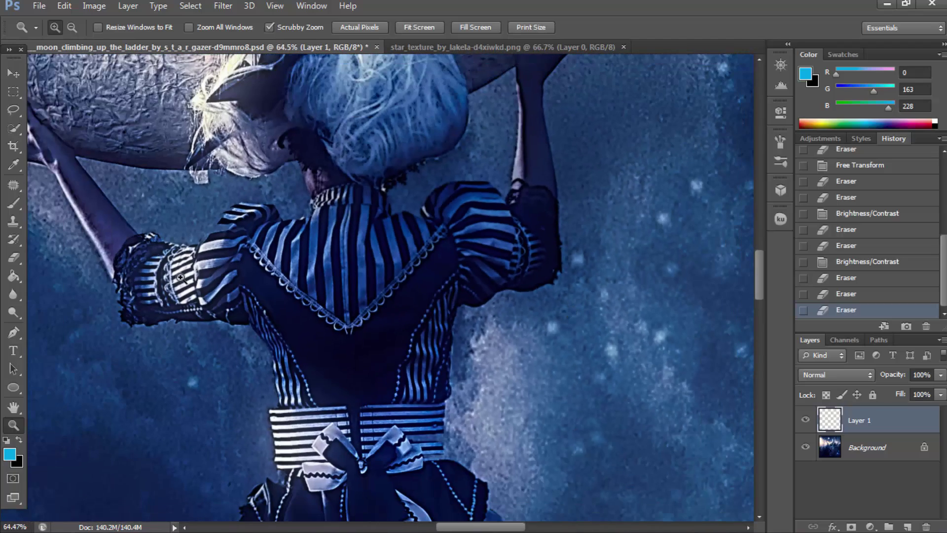
{"action": "right_click", "coordinate": [182, 277]}
{"action": "left_click", "coordinate": [194, 282]}
{"action": "left_click", "coordinate": [128, 6]}
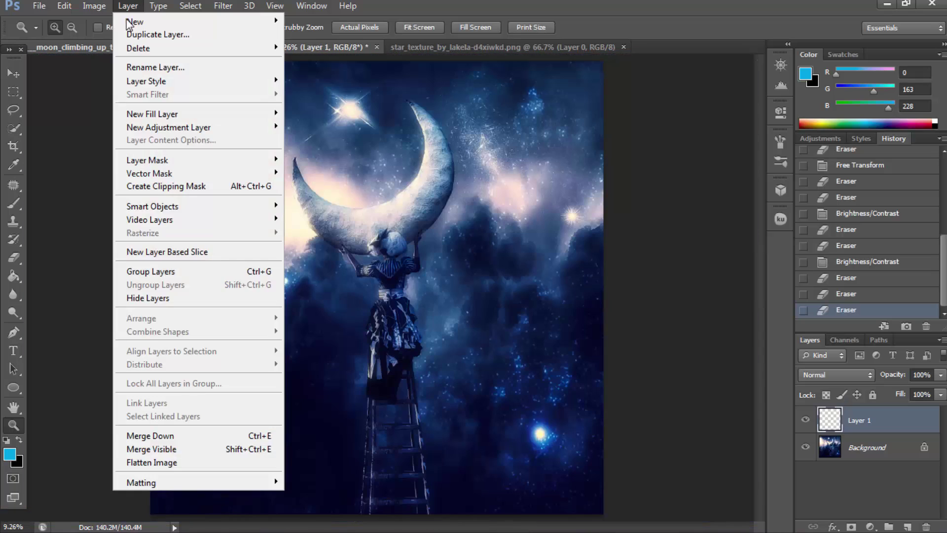
{"action": "left_click", "coordinate": [164, 462]}
{"action": "left_click", "coordinate": [383, 360]}
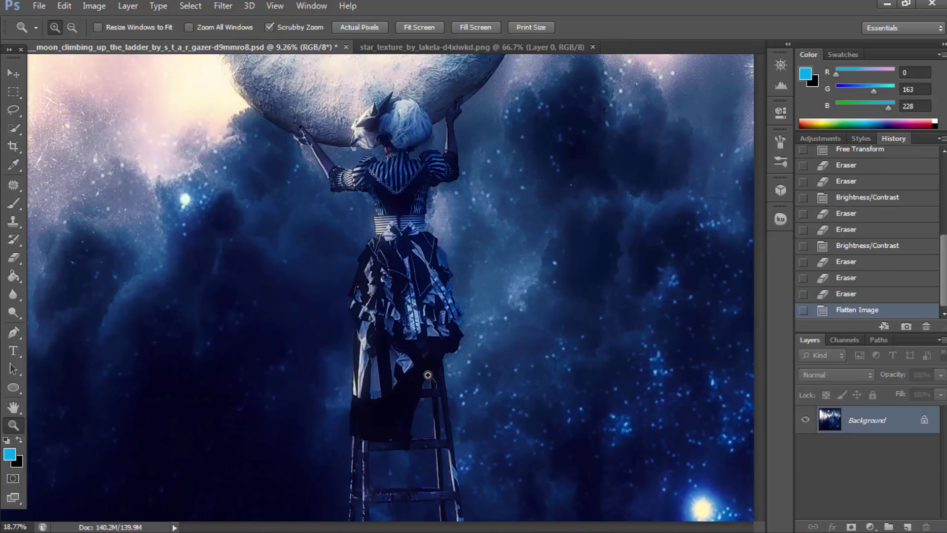
{"action": "key", "text": "ctrl+0"}
{"action": "left_click", "coordinate": [101, 5]}
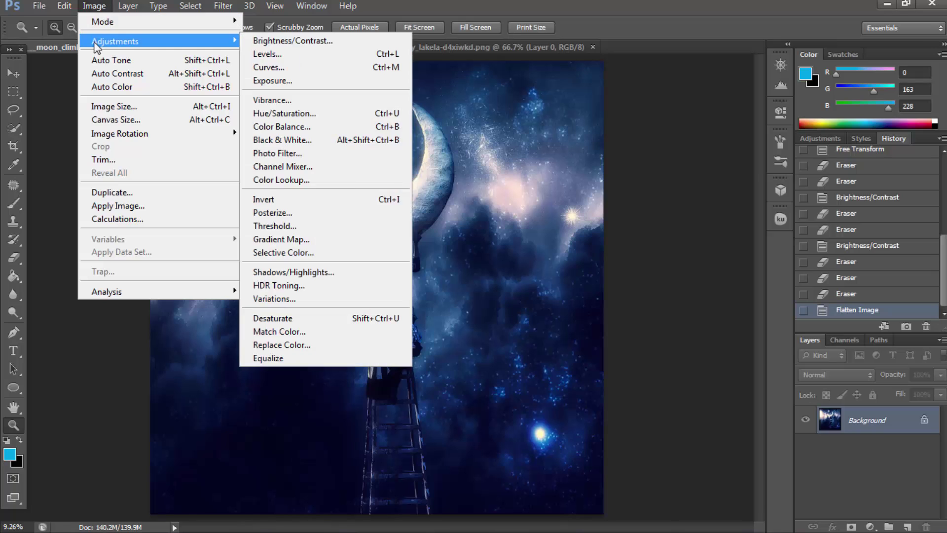
{"action": "left_click", "coordinate": [353, 178]}
{"action": "left_click", "coordinate": [721, 351]}
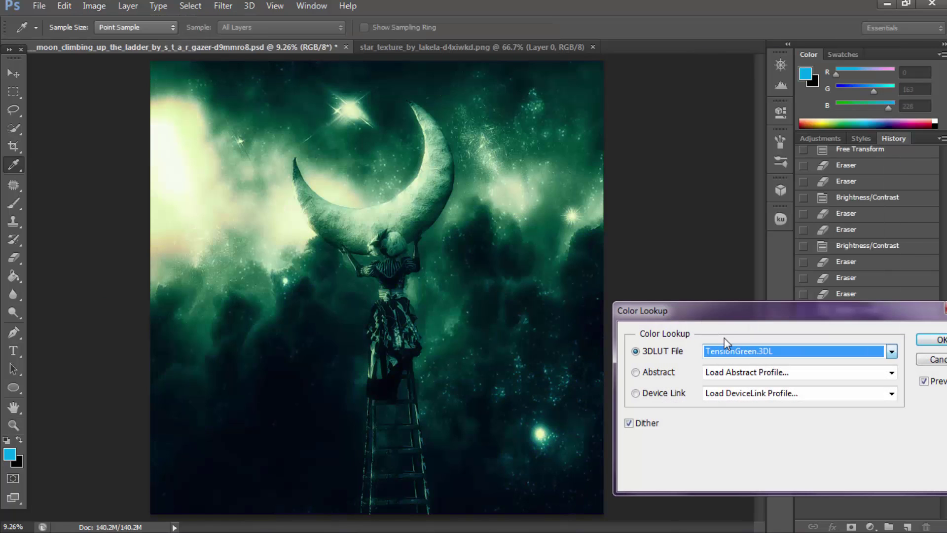
{"action": "key", "text": "Down"}
{"action": "key", "text": "Down"}
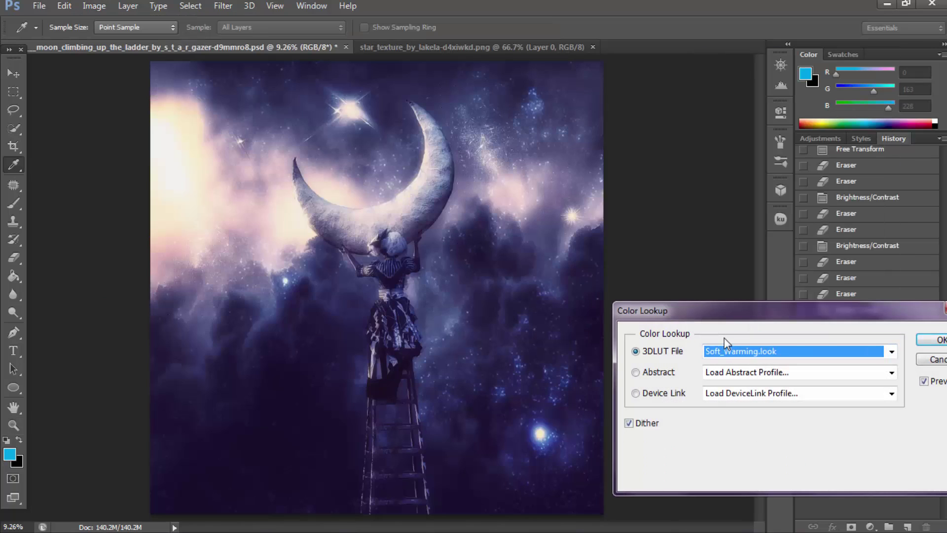
{"action": "left_click", "coordinate": [935, 339]}
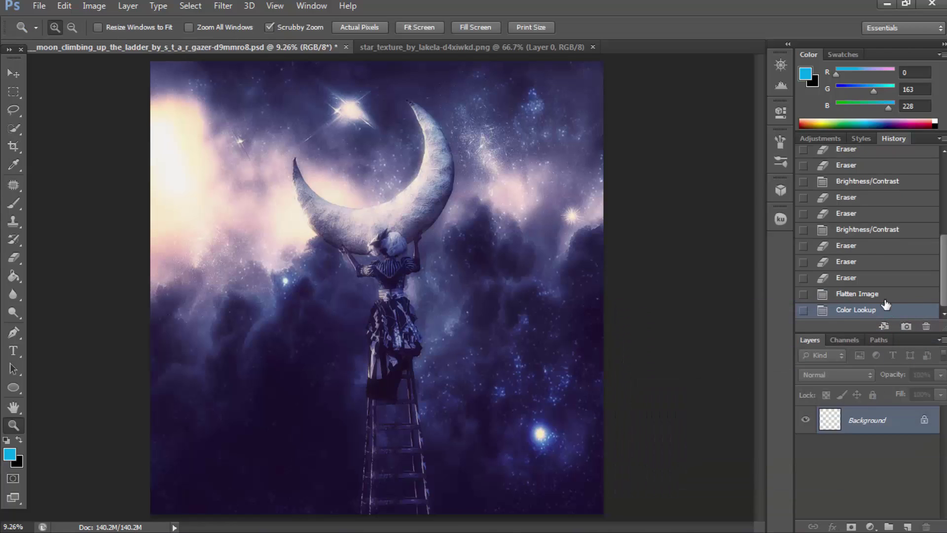
{"action": "key", "text": "ctrl+z"}
{"action": "right_click", "coordinate": [878, 423]}
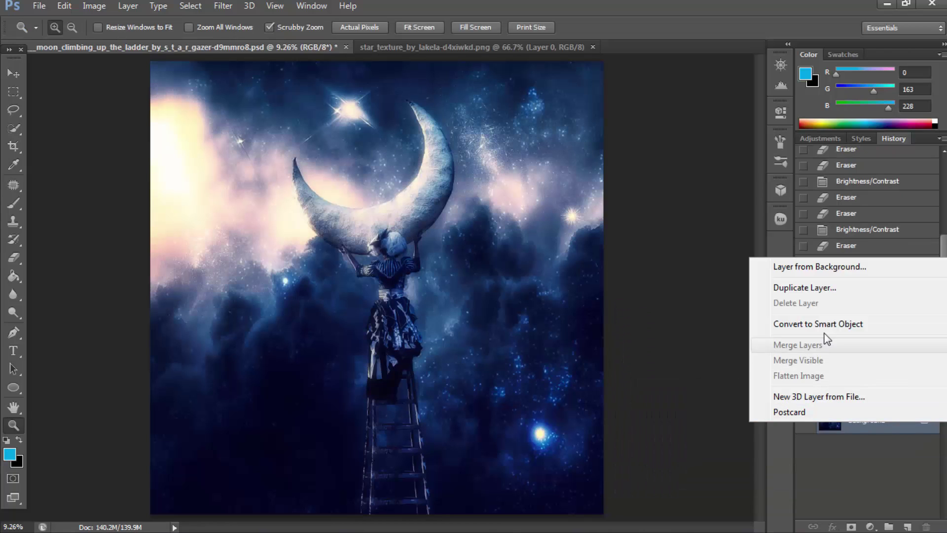
{"action": "left_click", "coordinate": [833, 287]}
{"action": "left_click", "coordinate": [594, 154]}
{"action": "left_click", "coordinate": [93, 6]}
{"action": "mouse_move", "coordinate": [114, 40]}
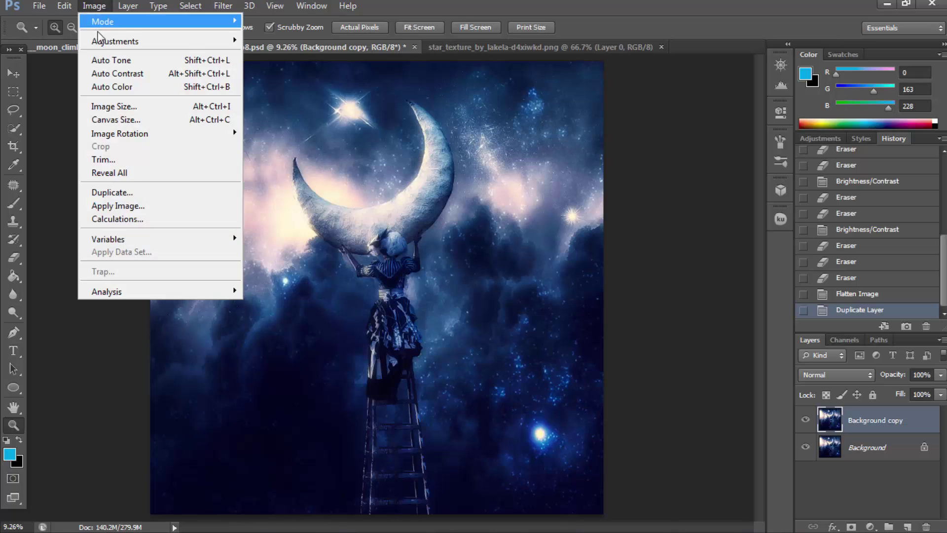
{"action": "left_click", "coordinate": [359, 180]}
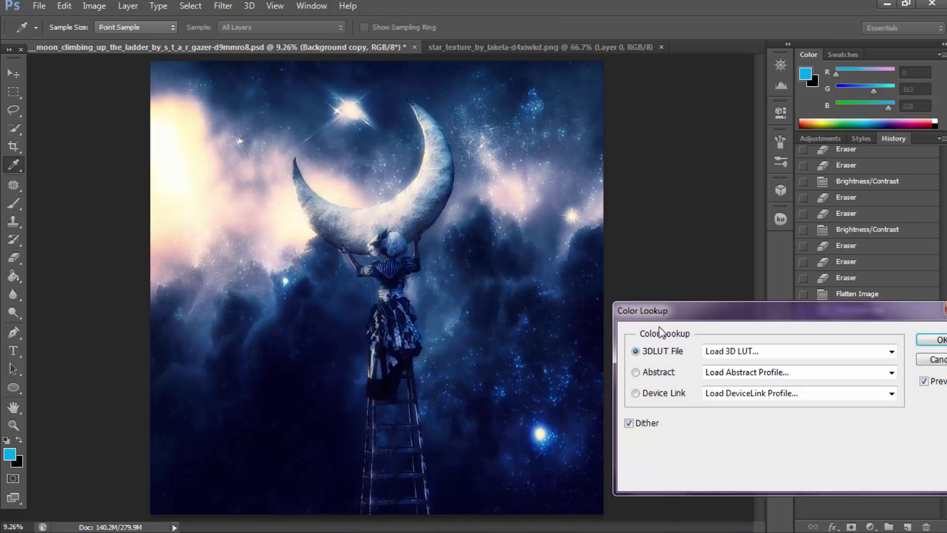
{"action": "left_click", "coordinate": [789, 351]}
{"action": "left_click", "coordinate": [769, 513]}
{"action": "key", "text": "Up"}
{"action": "key", "text": "Up"}
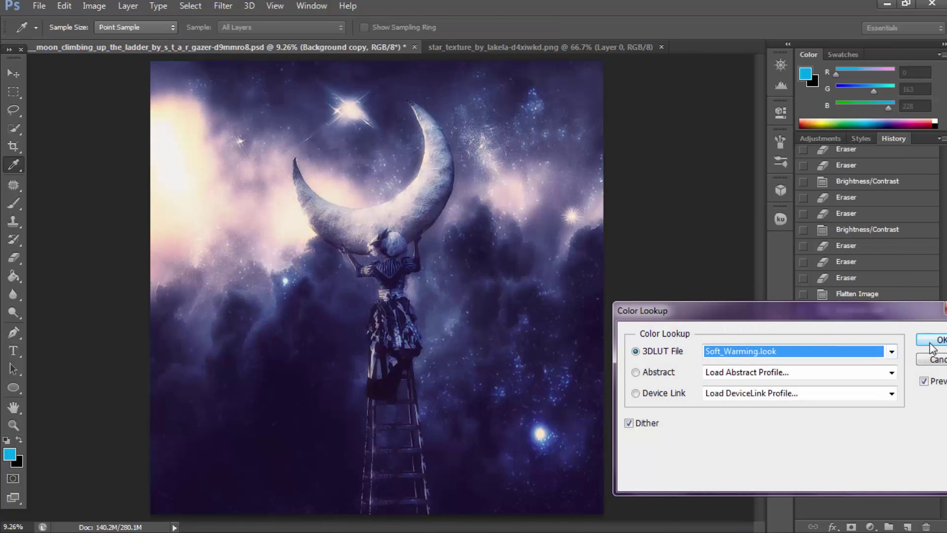
{"action": "left_click", "coordinate": [931, 341]}
{"action": "left_click_drag", "start_coordinate": [941, 375], "coordinate": [912, 389]}
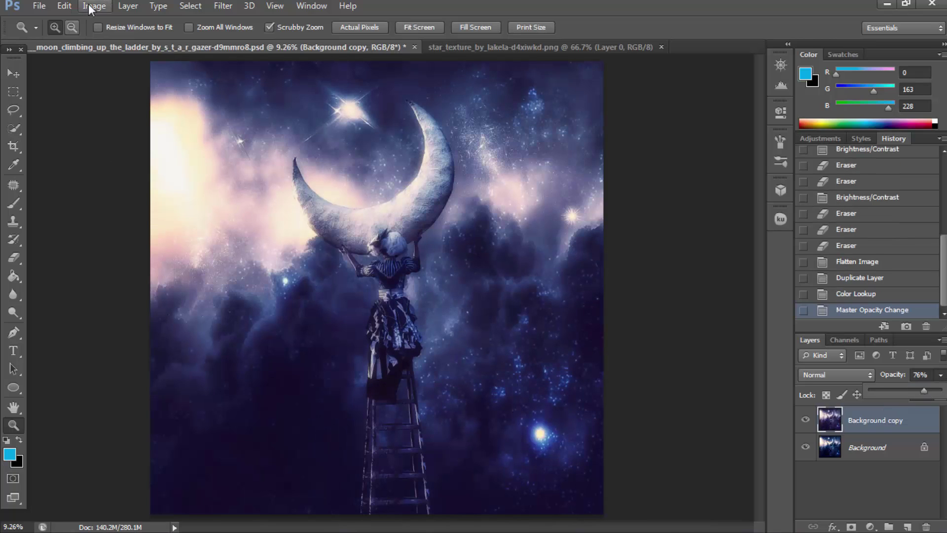
{"action": "left_click", "coordinate": [806, 420]}
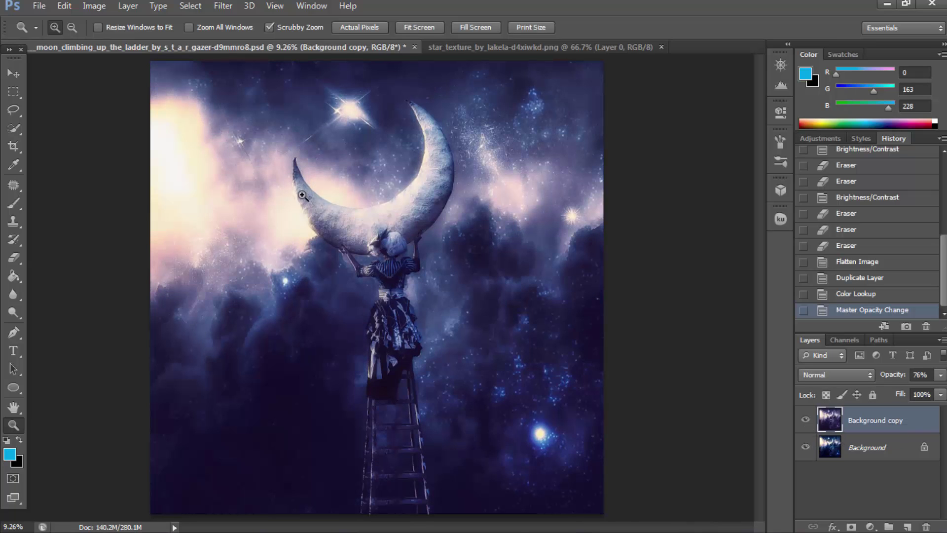
{"action": "left_click_drag", "start_coordinate": [302, 196], "coordinate": [416, 253]}
{"action": "key", "text": "ctrl+0"}
{"action": "left_click_drag", "start_coordinate": [401, 467], "coordinate": [482, 477]}
{"action": "key", "text": "ctrl+0"}
{"action": "left_click", "coordinate": [805, 420]}
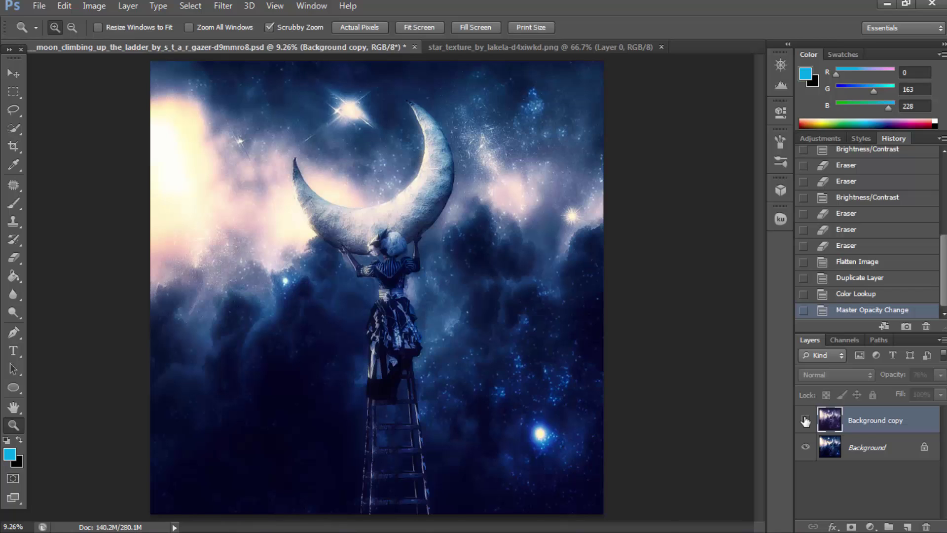
{"action": "left_click", "coordinate": [805, 420]}
{"action": "left_click", "coordinate": [806, 420]}
{"action": "key", "text": "Delete"}
{"action": "left_click", "coordinate": [399, 242]}
{"action": "right_click", "coordinate": [454, 261]}
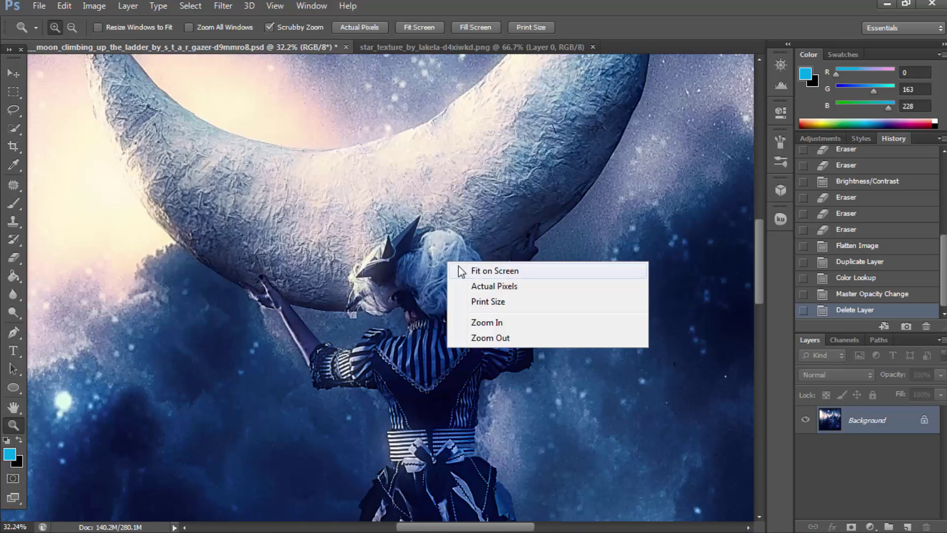
{"action": "left_click", "coordinate": [499, 272]}
{"action": "left_click_drag", "start_coordinate": [409, 284], "coordinate": [431, 292]}
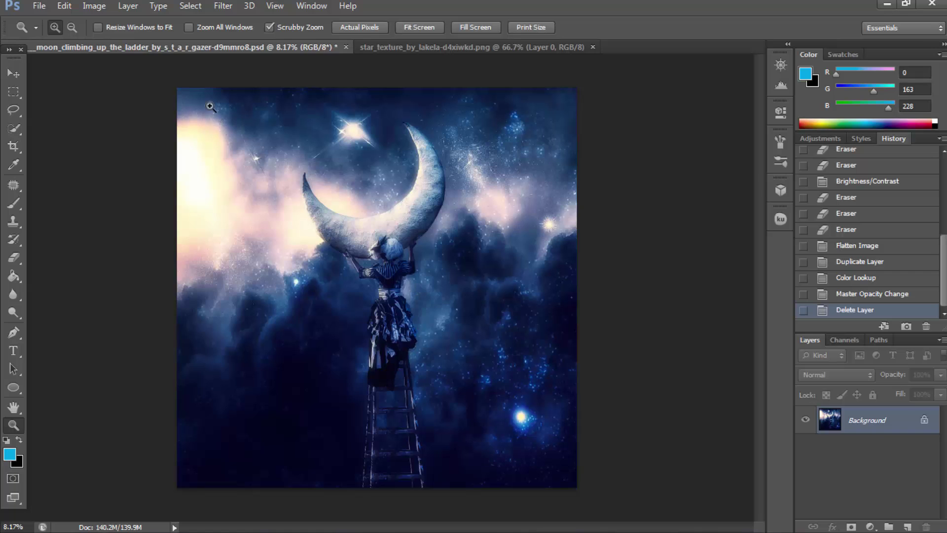
{"action": "left_click", "coordinate": [127, 5]}
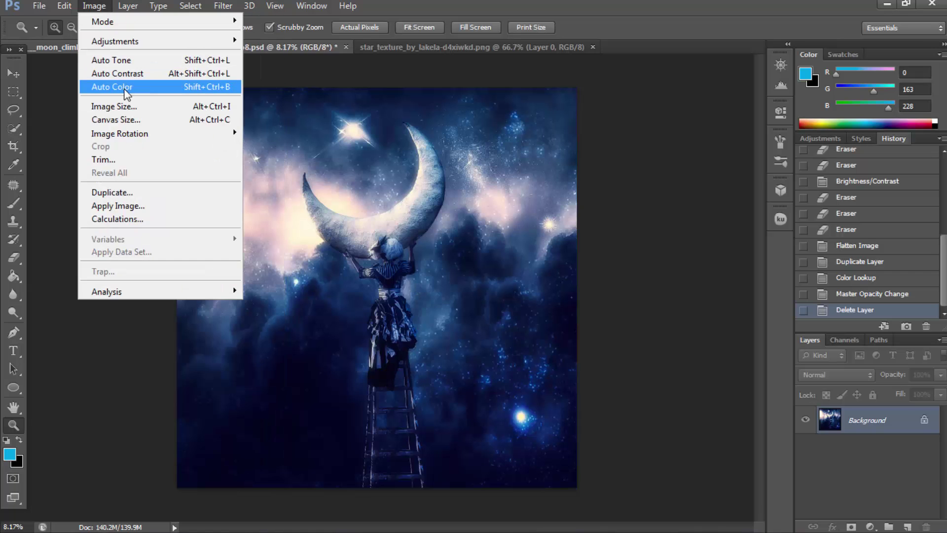
{"action": "left_click", "coordinate": [121, 87]}
{"action": "left_click", "coordinate": [841, 295]}
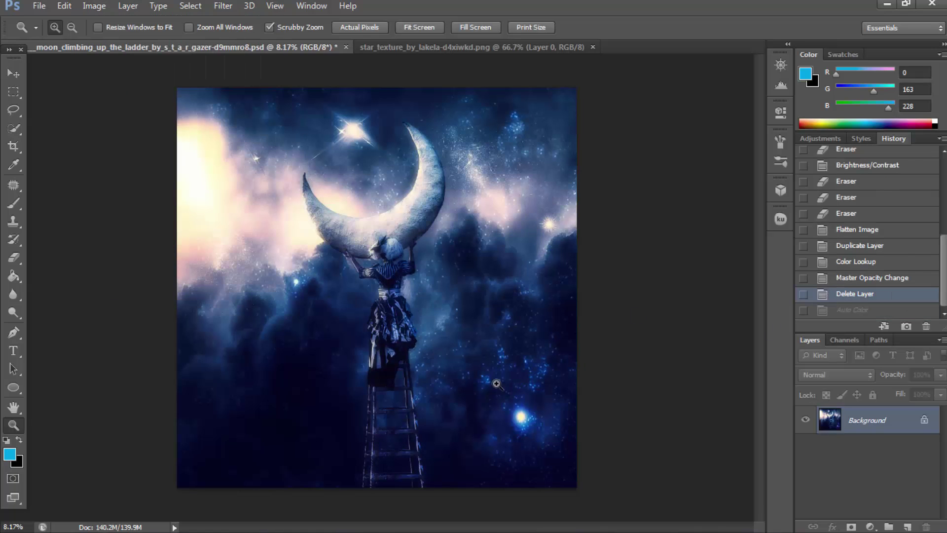
{"action": "left_click_drag", "start_coordinate": [414, 323], "coordinate": [465, 334]}
{"action": "right_click", "coordinate": [446, 340]}
{"action": "left_click", "coordinate": [446, 340]}
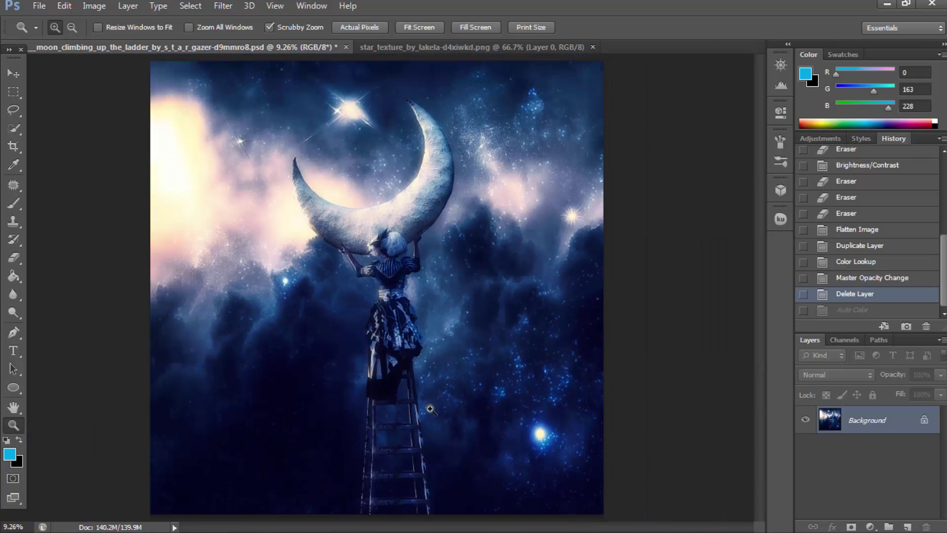
{"action": "mouse_move", "coordinate": [281, 529]}
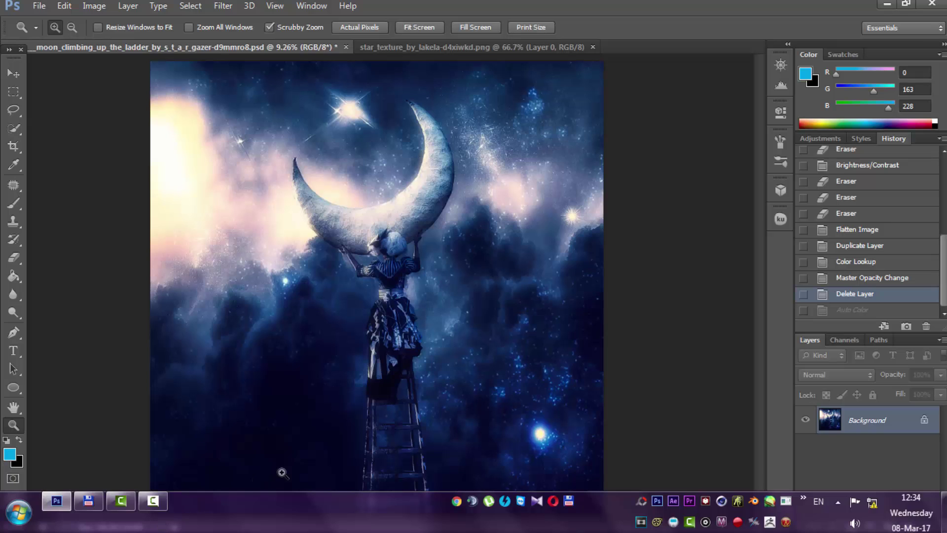
{"action": "left_click_drag", "start_coordinate": [400, 365], "coordinate": [406, 340]}
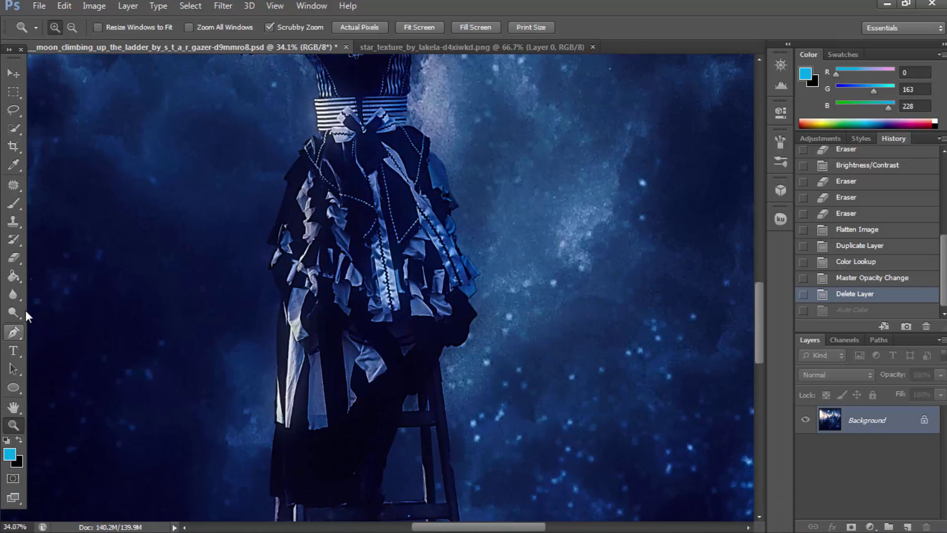
{"action": "left_click", "coordinate": [25, 310]}
{"action": "right_click", "coordinate": [401, 283]}
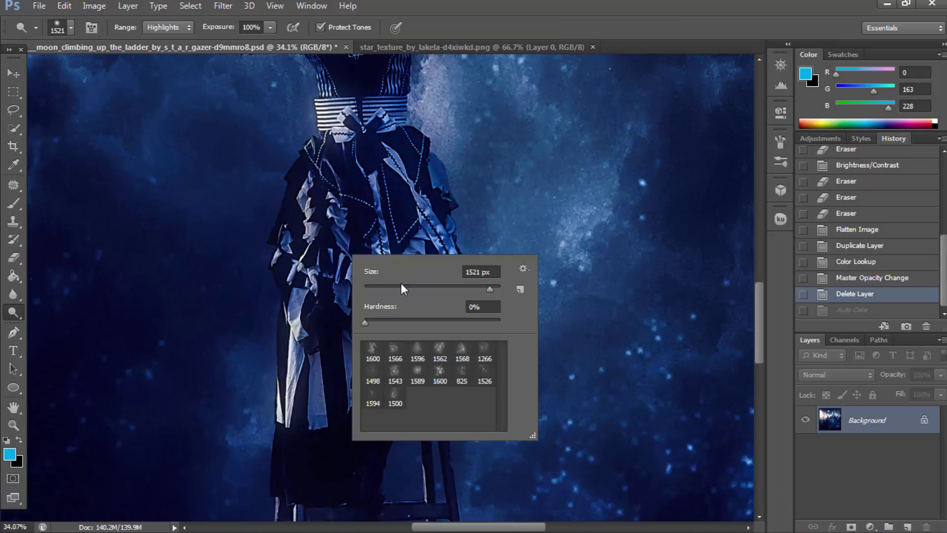
{"action": "type", "text": "55"}
{"action": "key", "text": "Return"}
{"action": "left_click", "coordinate": [411, 290]}
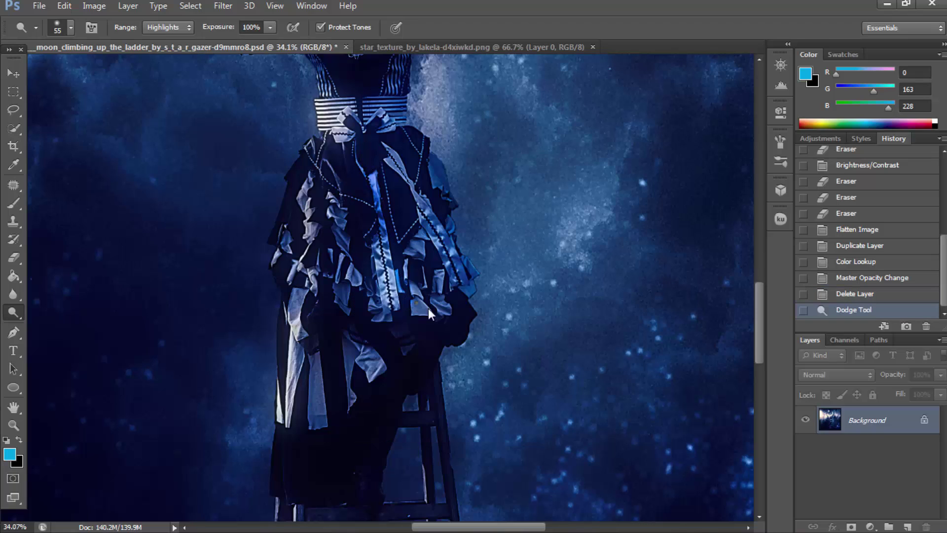
{"action": "right_click", "coordinate": [415, 300]}
{"action": "double_click", "coordinate": [543, 318]}
{"action": "type", "text": "77"}
{"action": "key", "text": "Return"}
{"action": "left_click", "coordinate": [361, 367]}
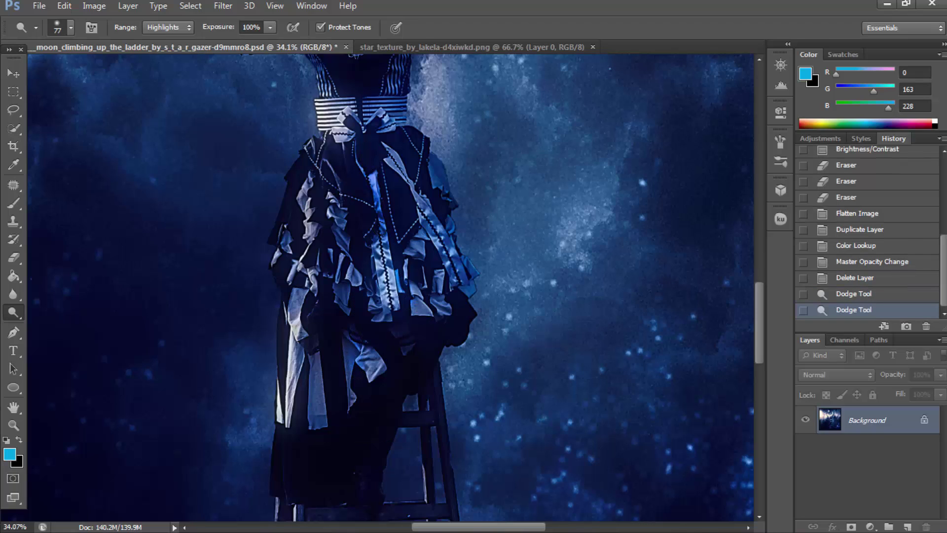
{"action": "scroll", "coordinate": [481, 338], "scroll_direction": "up", "scroll_amount": 1}
{"action": "scroll", "coordinate": [481, 339], "scroll_direction": "up", "scroll_amount": 1}
{"action": "scroll", "coordinate": [481, 338], "scroll_direction": "up", "scroll_amount": 1}
{"action": "scroll", "coordinate": [481, 338], "scroll_direction": "up", "scroll_amount": 2}
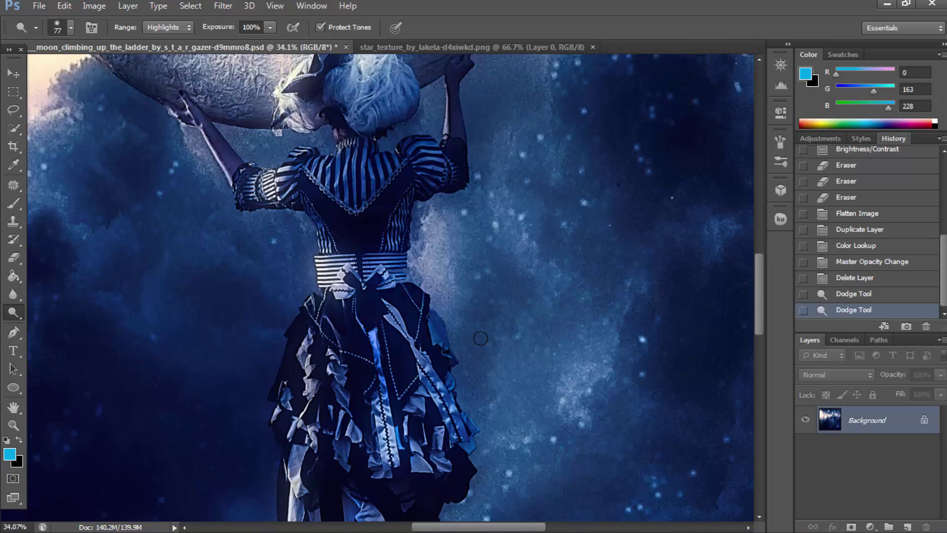
{"action": "scroll", "coordinate": [429, 276], "scroll_direction": "up", "scroll_amount": 1}
{"action": "scroll", "coordinate": [378, 211], "scroll_direction": "up", "scroll_amount": 1}
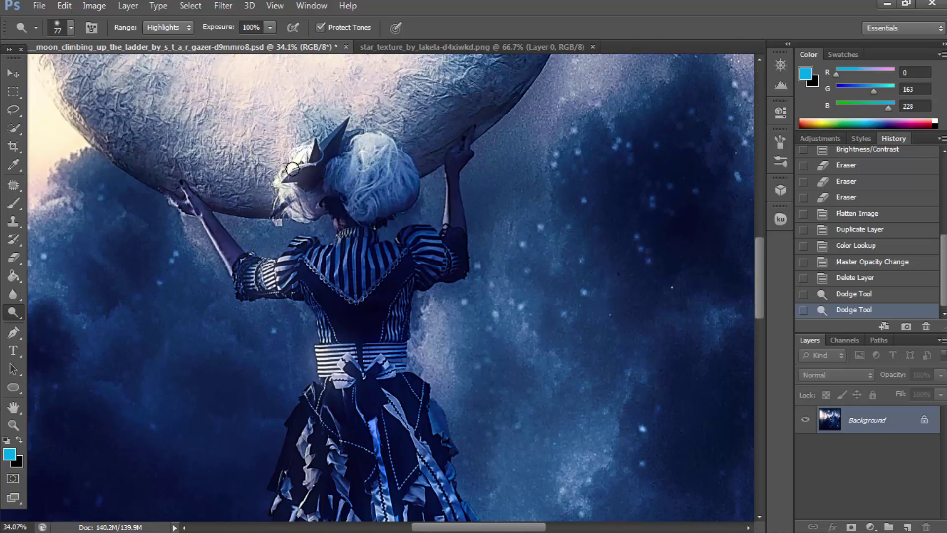
{"action": "left_click_drag", "start_coordinate": [306, 156], "coordinate": [292, 213]}
{"action": "mouse_move", "coordinate": [372, 159]}
{"action": "left_mouse_down"}
{"action": "mouse_move", "coordinate": [367, 204]}
{"action": "mouse_move", "coordinate": [395, 157]}
{"action": "mouse_move", "coordinate": [348, 200]}
{"action": "left_mouse_up"}
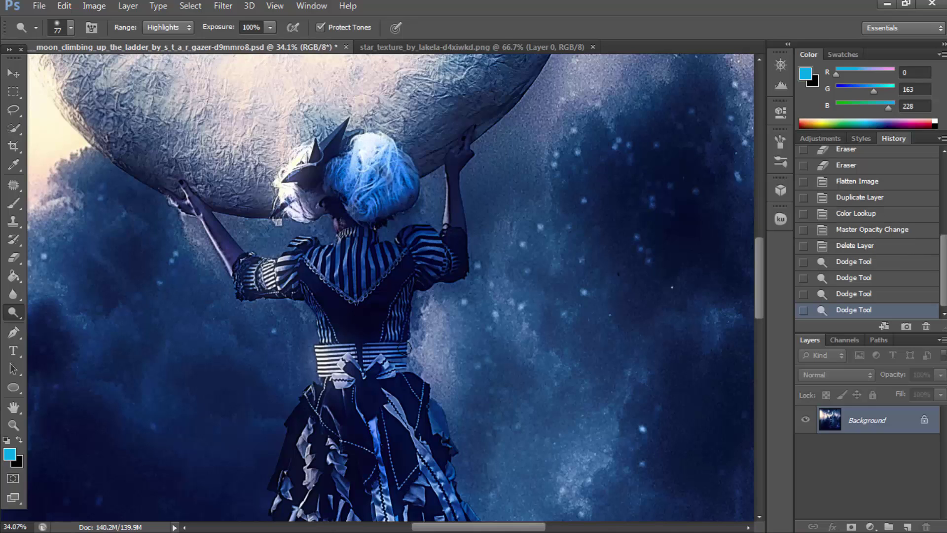
{"action": "scroll", "coordinate": [416, 347], "scroll_direction": "up", "scroll_amount": 2}
{"action": "left_click", "coordinate": [844, 233]}
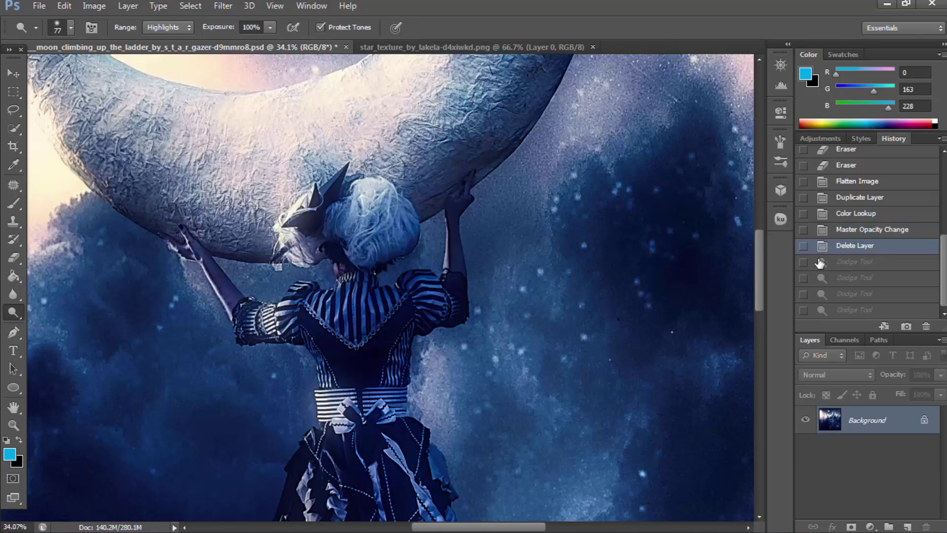
{"action": "scroll", "coordinate": [272, 400], "scroll_direction": "up", "scroll_amount": 1}
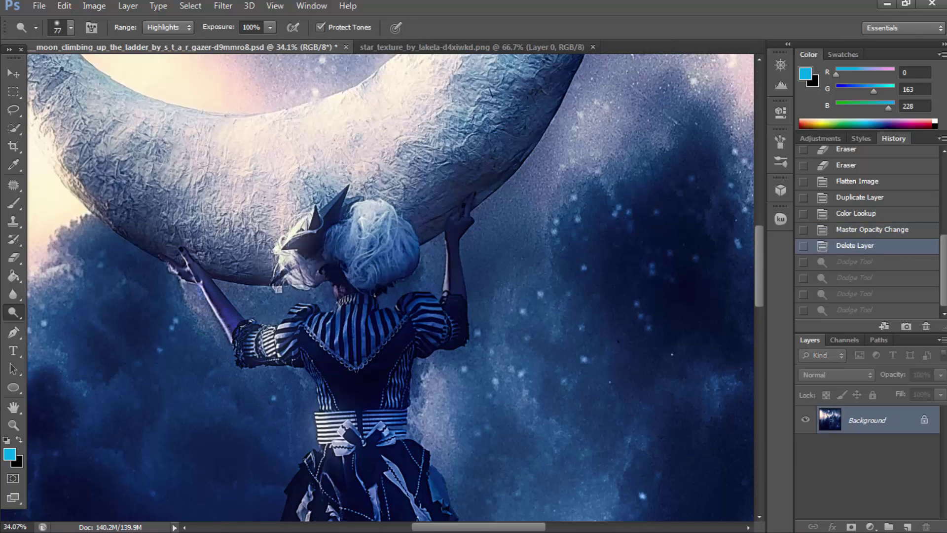
{"action": "scroll", "coordinate": [844, 276], "scroll_direction": "up", "scroll_amount": 3}
{"action": "left_click", "coordinate": [844, 310]}
{"action": "left_click", "coordinate": [845, 293]}
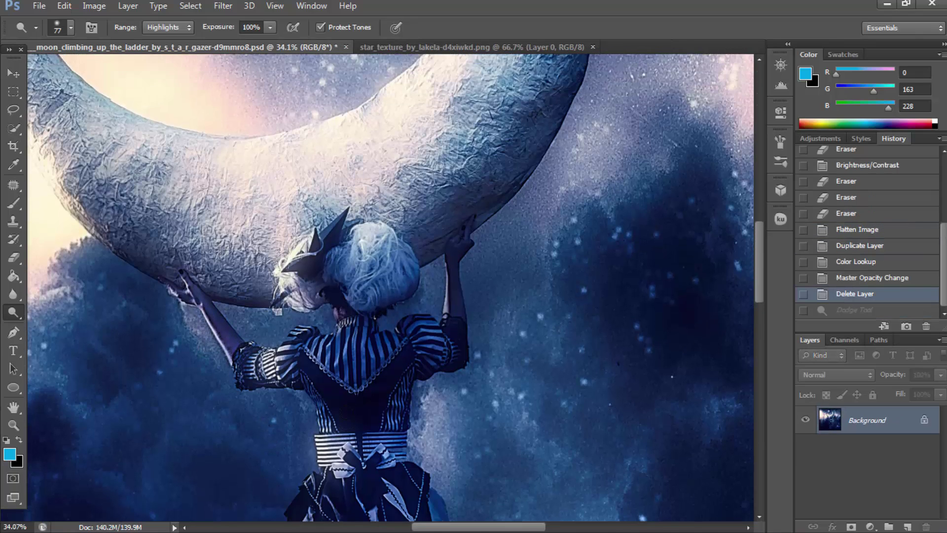
{"action": "scroll", "coordinate": [390, 286], "scroll_direction": "up", "scroll_amount": 5}
{"action": "scroll", "coordinate": [331, 411], "scroll_direction": "up", "scroll_amount": 1}
{"action": "left_click", "coordinate": [14, 294]}
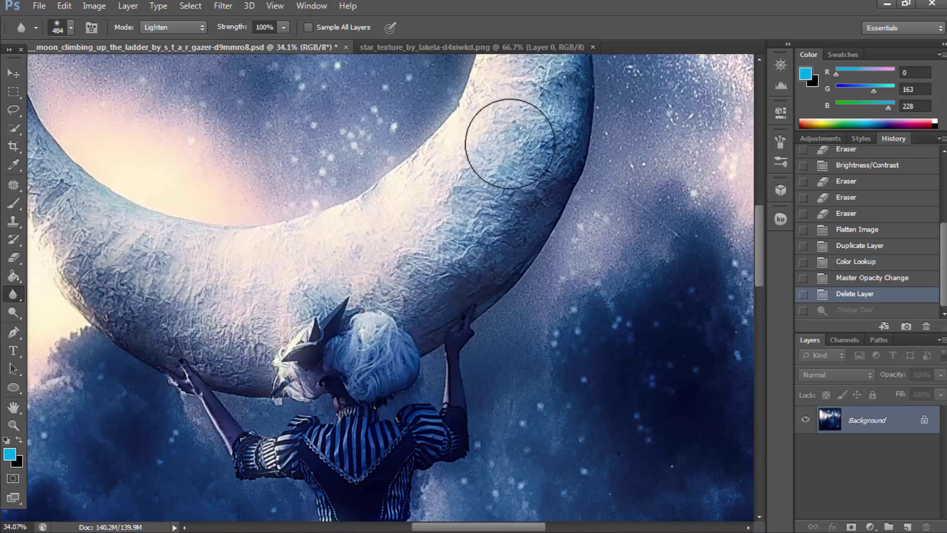
Blur the crescent moon's outer edges, including the upper-right edge.
{"action": "mouse_move", "coordinate": [274, 273]}
{"action": "left_mouse_down"}
{"action": "mouse_move", "coordinate": [433, 222]}
{"action": "mouse_move", "coordinate": [518, 99]}
{"action": "mouse_move", "coordinate": [264, 296]}
{"action": "left_mouse_up"}
{"action": "scroll", "coordinate": [211, 328], "scroll_direction": "up", "scroll_amount": 1}
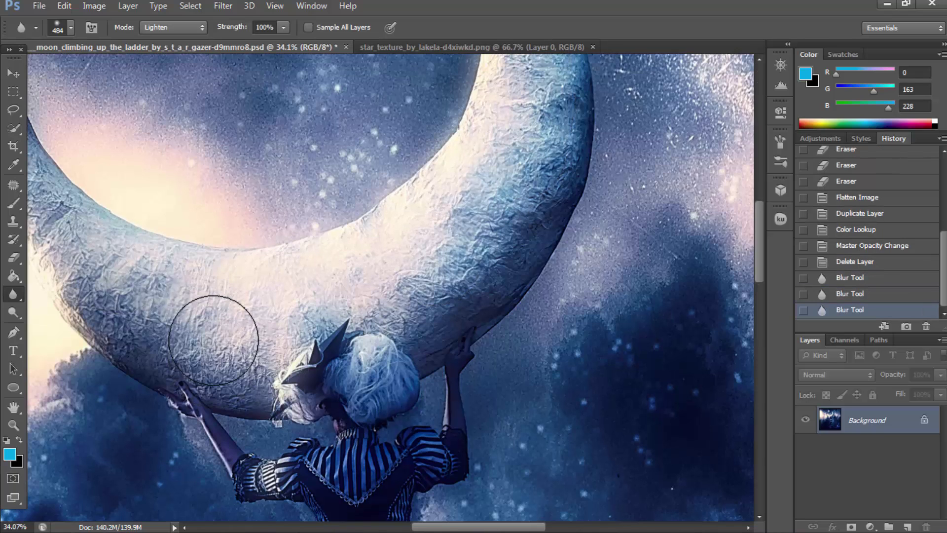
{"action": "scroll", "coordinate": [213, 340], "scroll_direction": "up", "scroll_amount": 2}
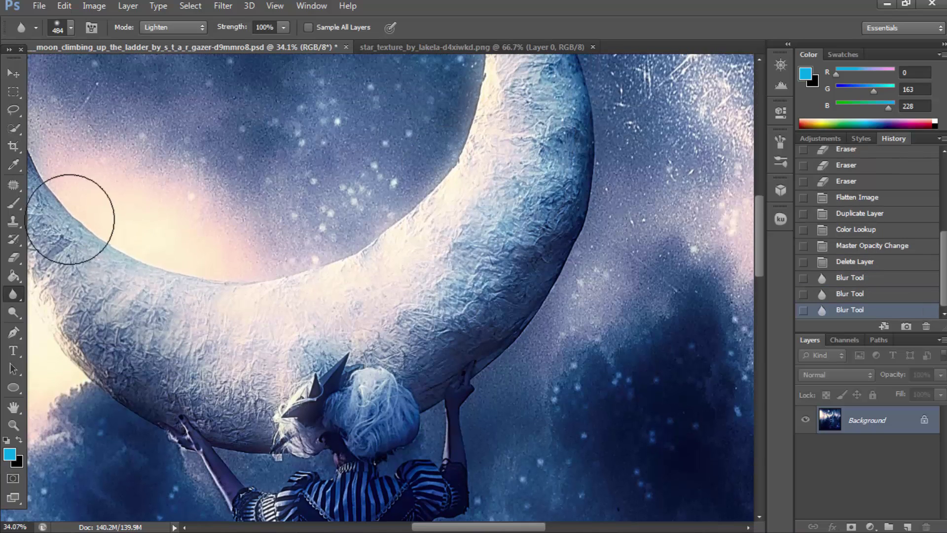
{"action": "mouse_move", "coordinate": [456, 108]}
{"action": "left_mouse_down"}
{"action": "mouse_move", "coordinate": [440, 170]}
{"action": "mouse_move", "coordinate": [476, 105]}
{"action": "mouse_move", "coordinate": [490, 38]}
{"action": "left_mouse_up"}
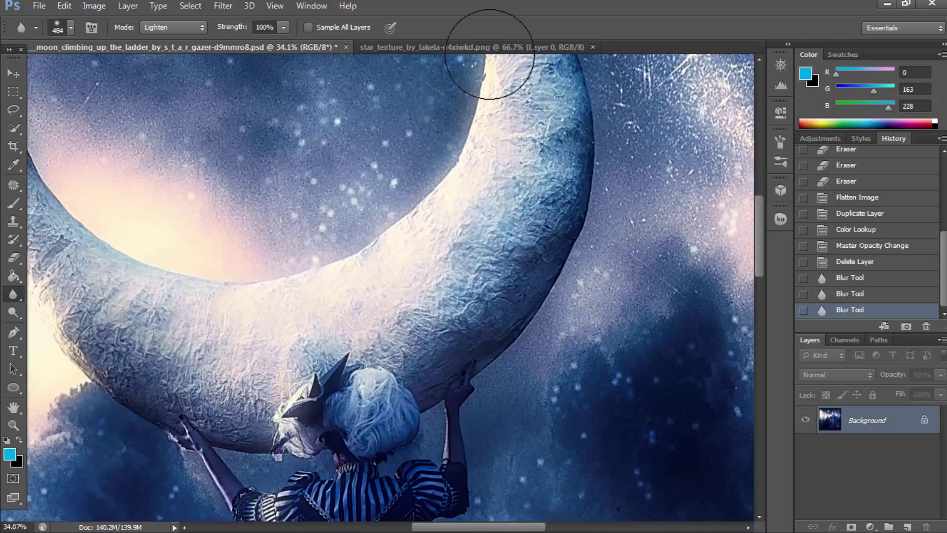
Zoom in on the moon's upper horn and blur along its edge.
{"action": "left_click", "coordinate": [14, 425]}
{"action": "key", "text": "ctrl+0"}
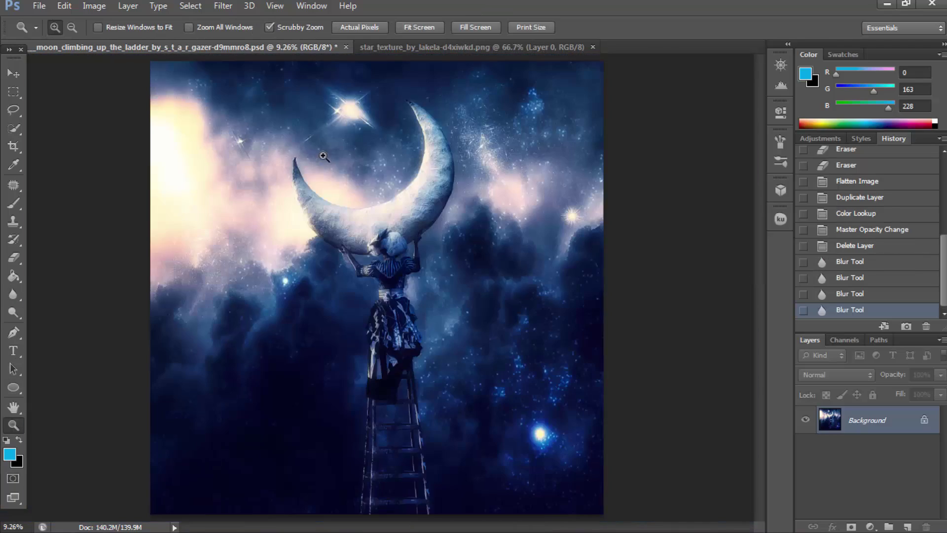
{"action": "mouse_move", "coordinate": [321, 154]}
{"action": "left_mouse_down"}
{"action": "mouse_move", "coordinate": [265, 201]}
{"action": "mouse_move", "coordinate": [246, 198]}
{"action": "left_mouse_up"}
{"action": "left_click", "coordinate": [14, 294]}
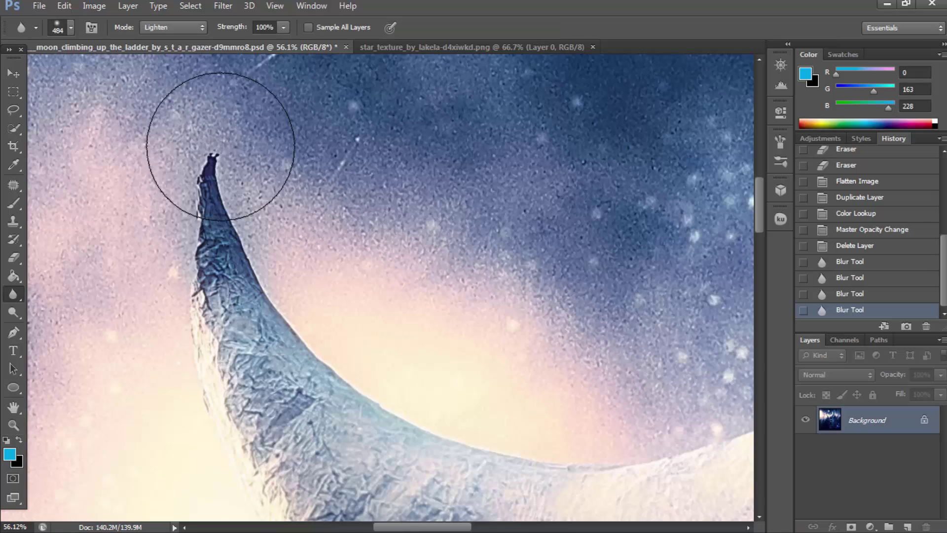
{"action": "left_click_drag", "start_coordinate": [222, 268], "coordinate": [258, 433]}
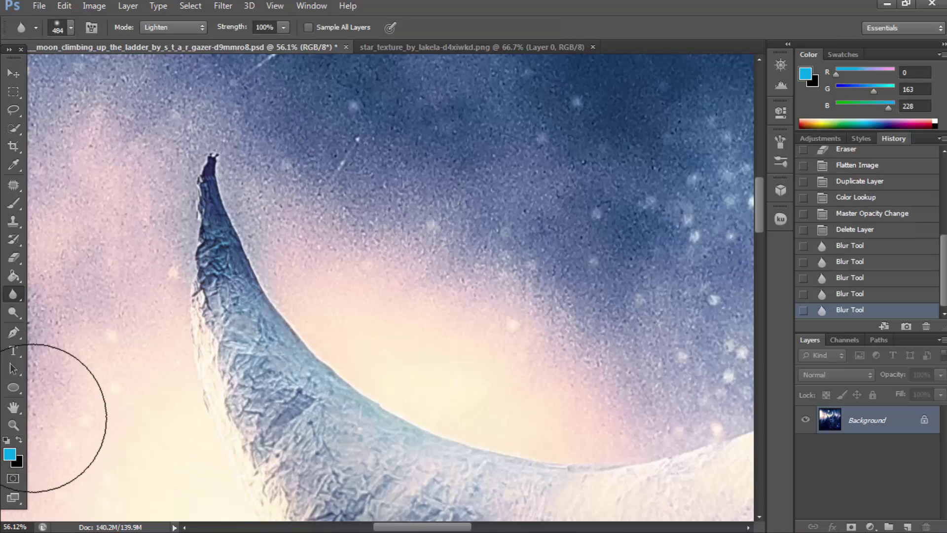
{"action": "left_click", "coordinate": [19, 439]}
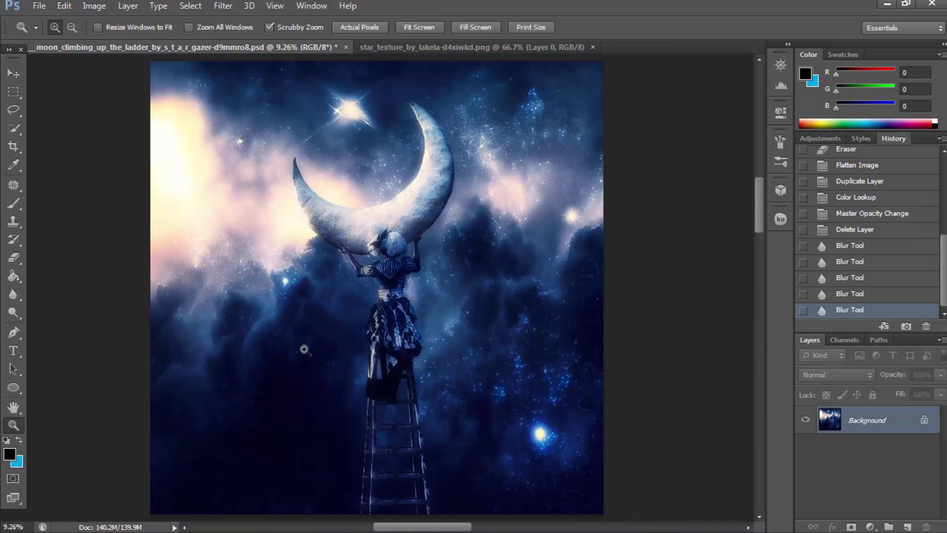
{"action": "key", "text": "ctrl+0"}
{"action": "left_click_drag", "start_coordinate": [506, 178], "coordinate": [277, 272]}
{"action": "left_click", "coordinate": [13, 294]}
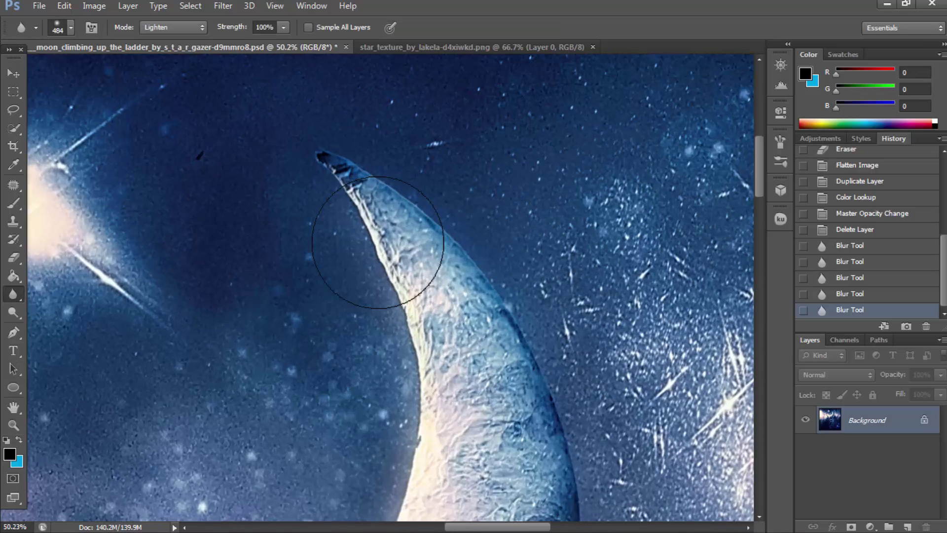
{"action": "left_click_drag", "start_coordinate": [381, 222], "coordinate": [429, 296]}
Switch the Blur mode to Darken and soften the dark spot at the horn tip.
{"action": "left_click", "coordinate": [197, 29]}
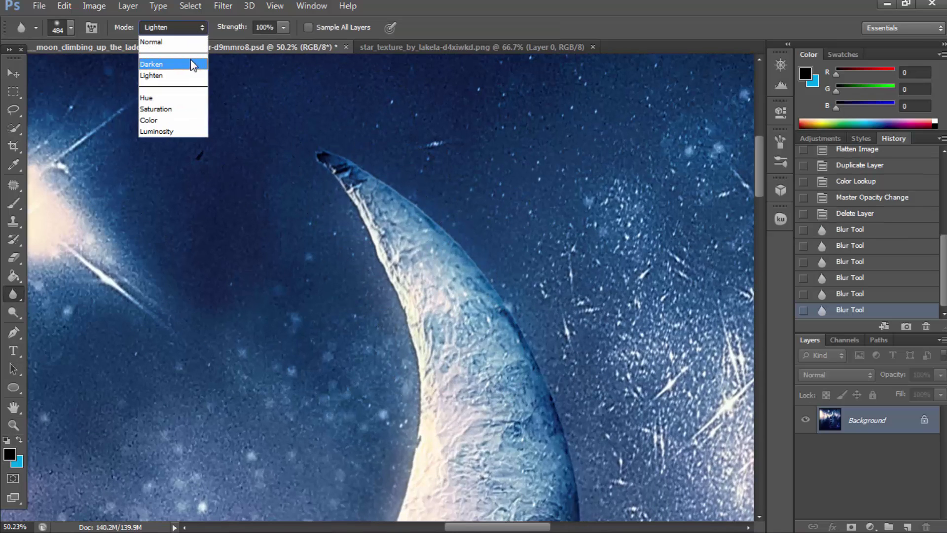
{"action": "left_click", "coordinate": [195, 63]}
{"action": "left_click_drag", "start_coordinate": [389, 275], "coordinate": [335, 197]}
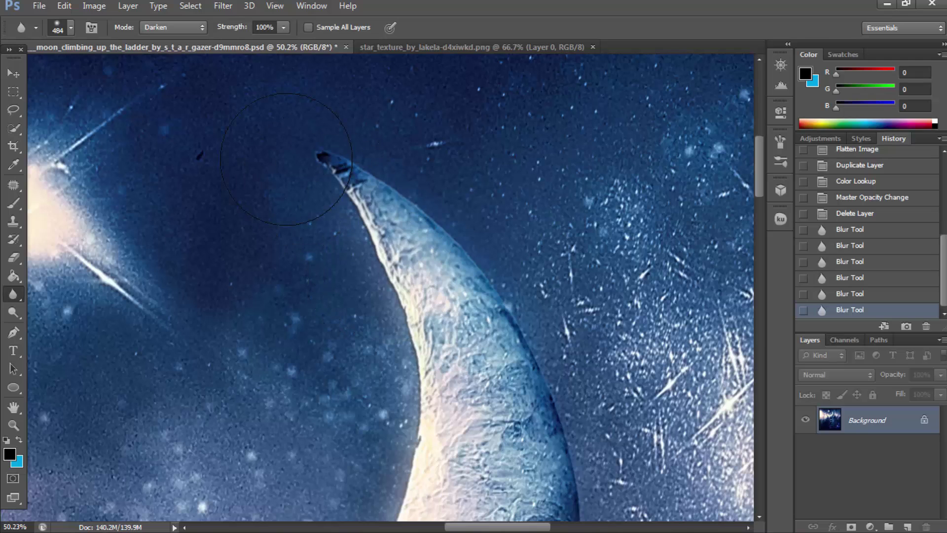
{"action": "left_click_drag", "start_coordinate": [170, 148], "coordinate": [129, 222]}
Zoom out to view the whole finished composition.
{"action": "left_click", "coordinate": [12, 424]}
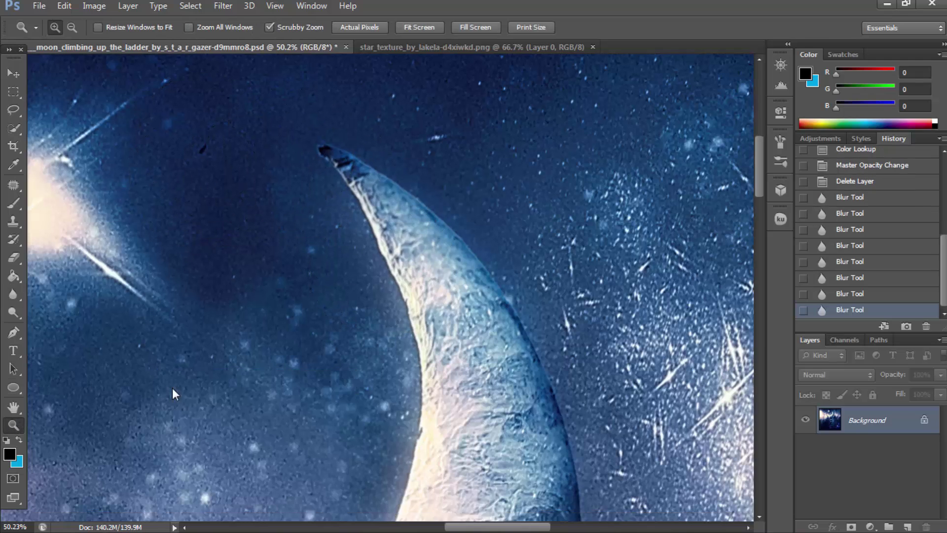
{"action": "key", "text": "ctrl+0"}
{"action": "left_click_drag", "start_coordinate": [344, 320], "coordinate": [377, 356]}
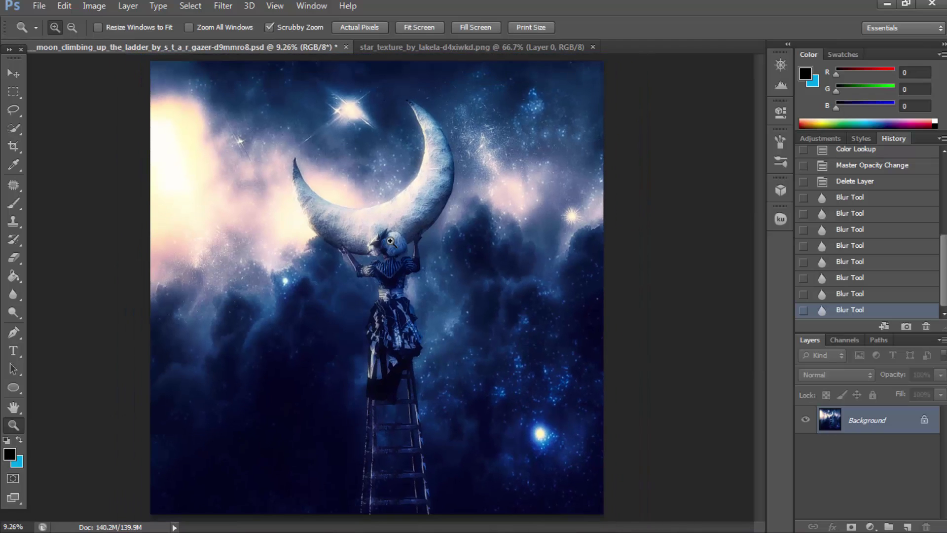
{"action": "left_click", "coordinate": [157, 508]}
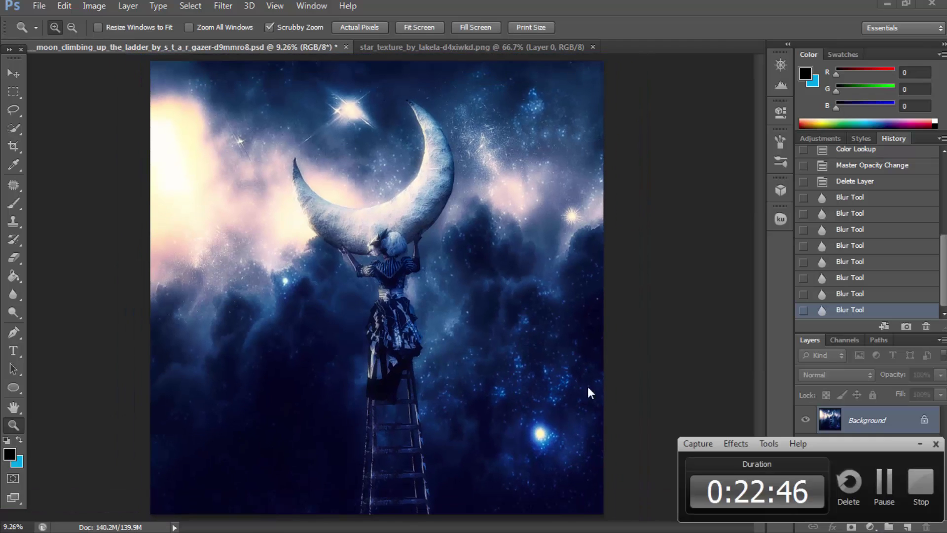